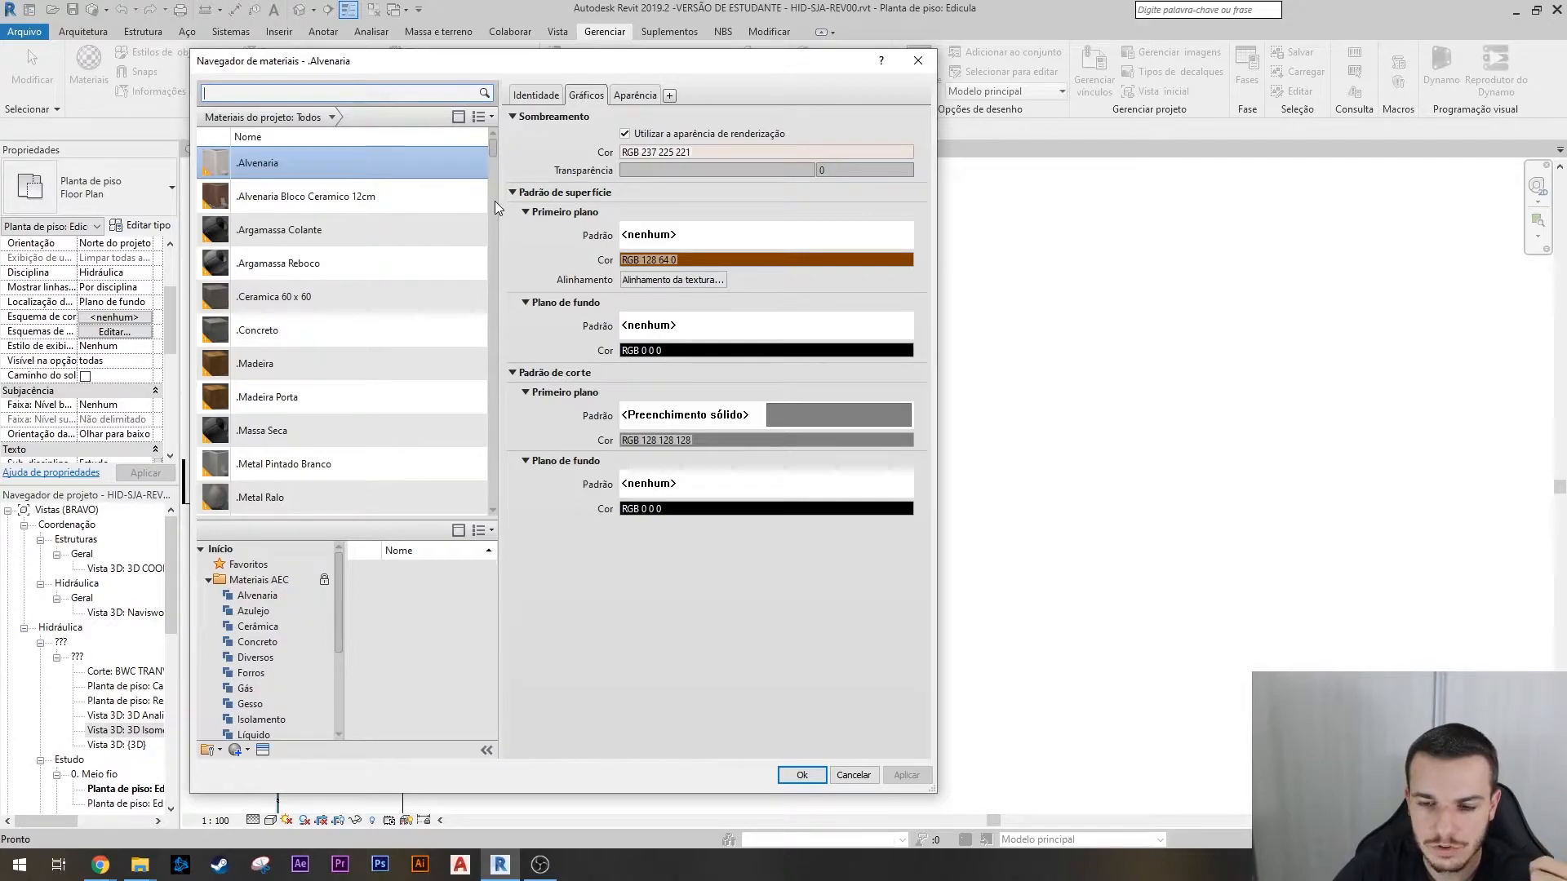
- Examine the project materials list and the Materiais AEC library categories, briefly hiding and restoring the library area
scroll(424, 424, down, 1)
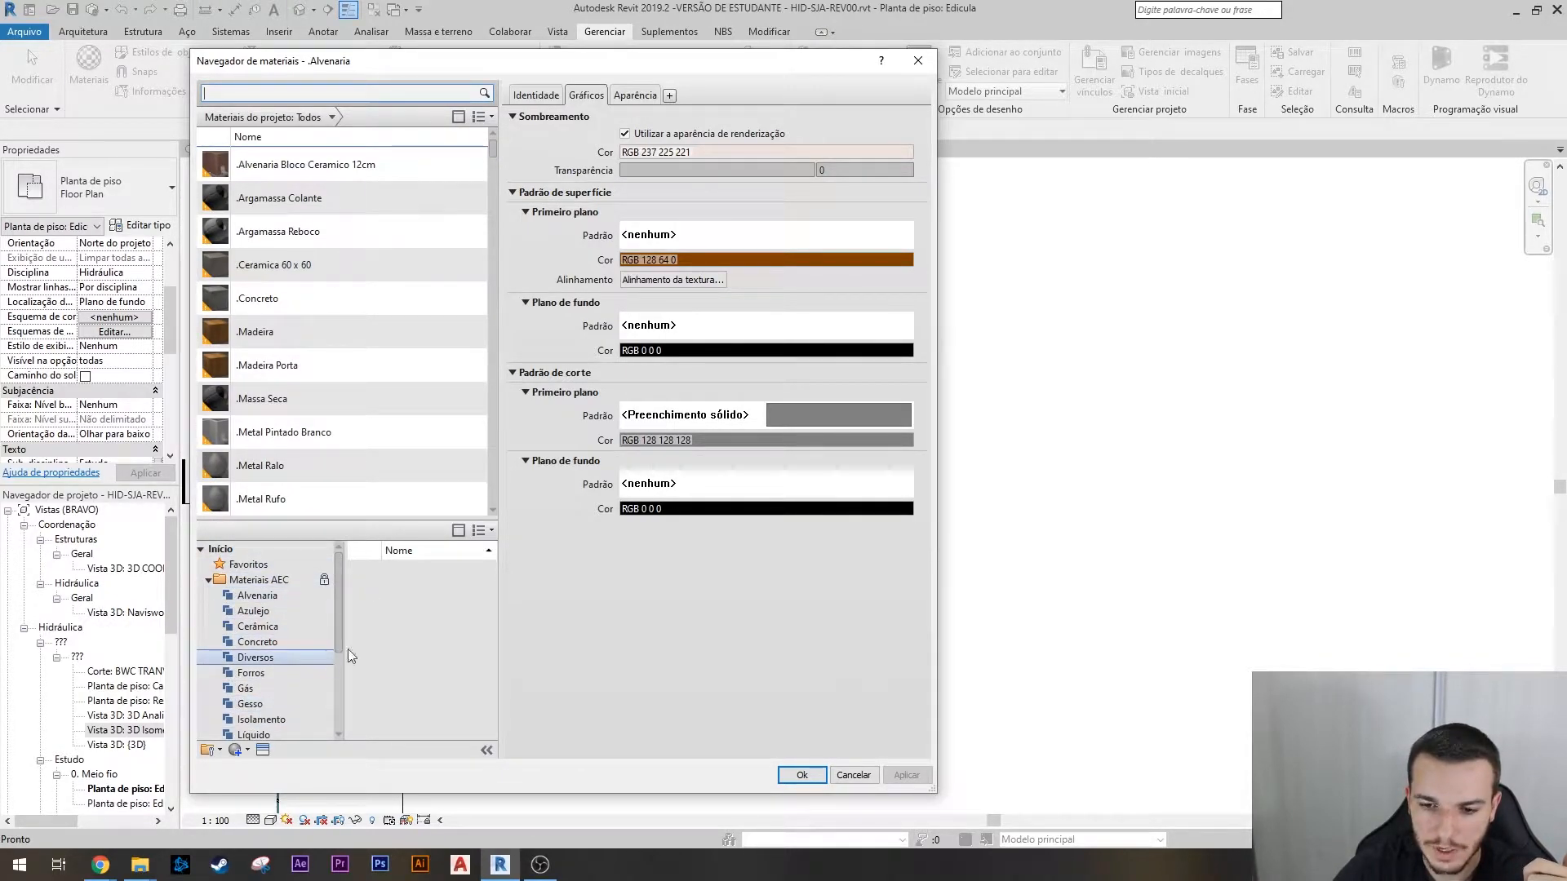
scroll(452, 145, up, 1)
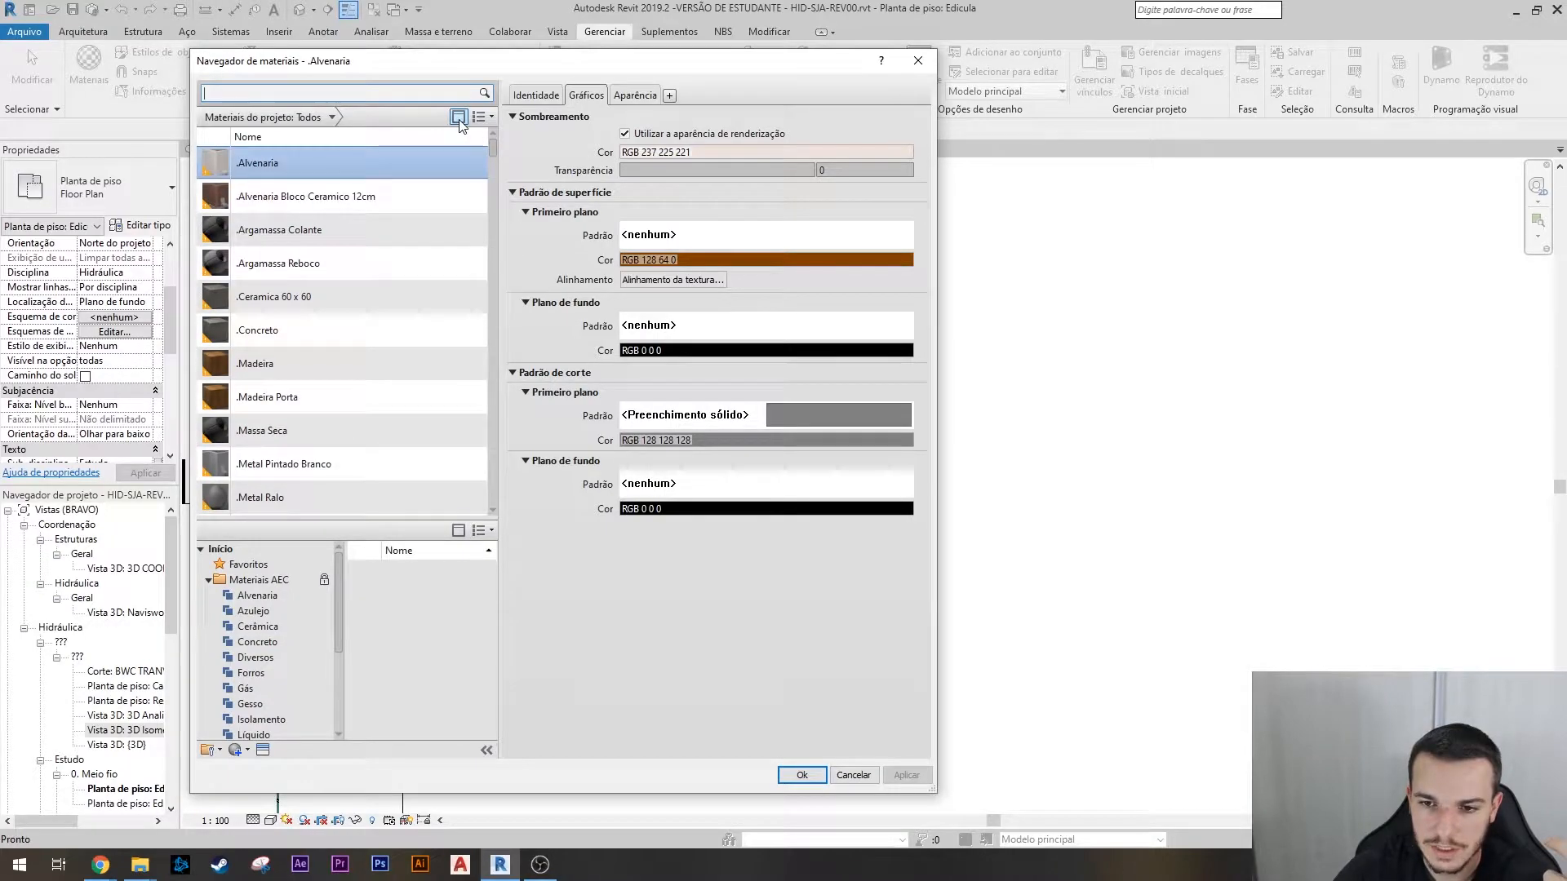
click(459, 117)
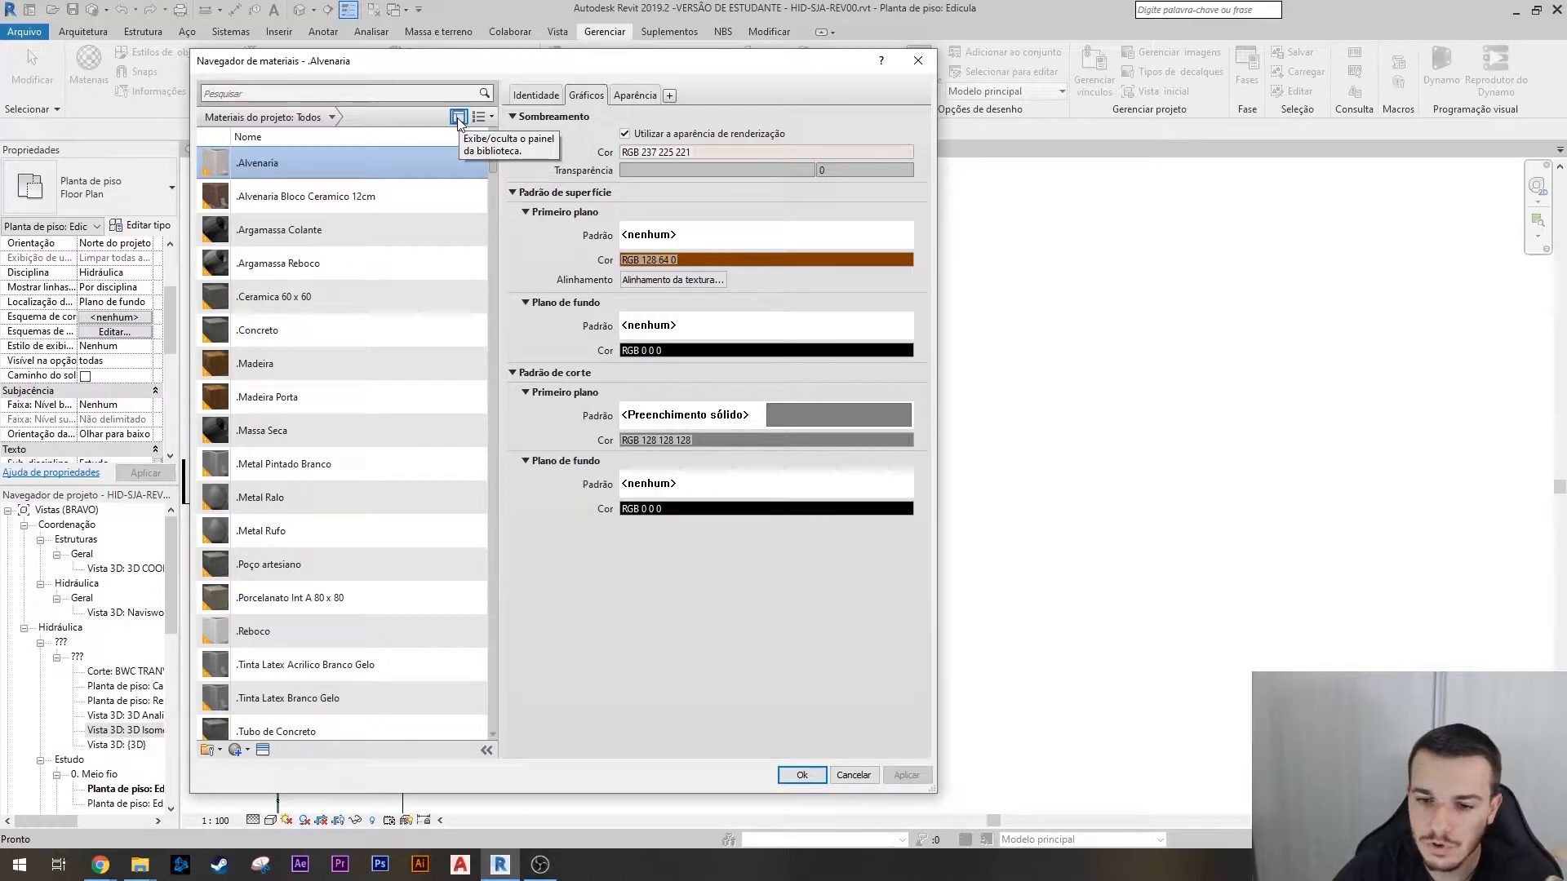
click(459, 116)
scroll(342, 489, down, 1)
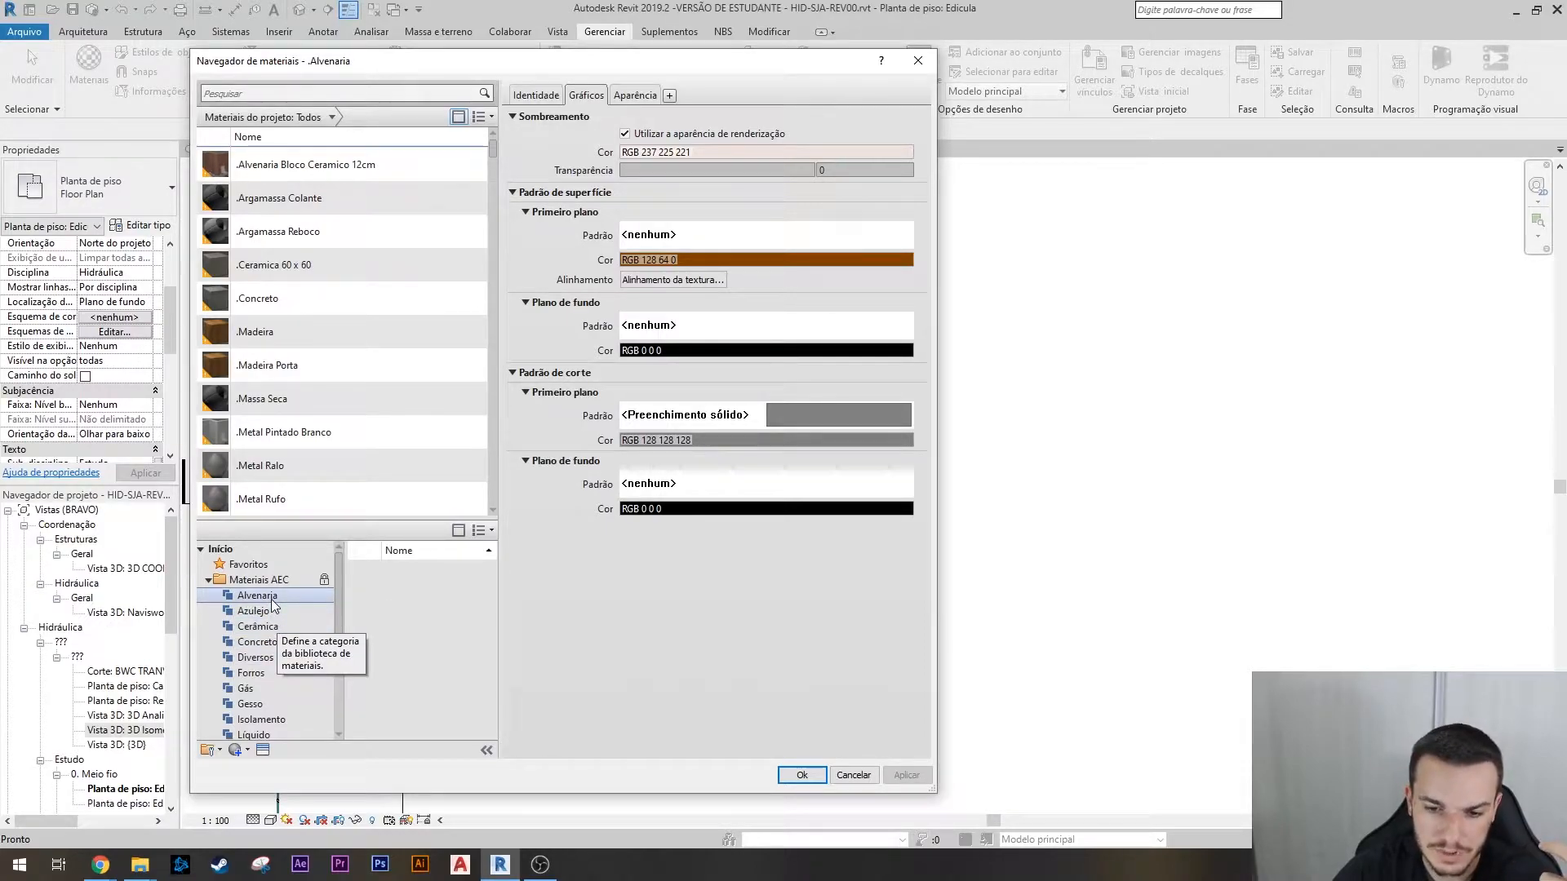
scroll(269, 636, down, 2)
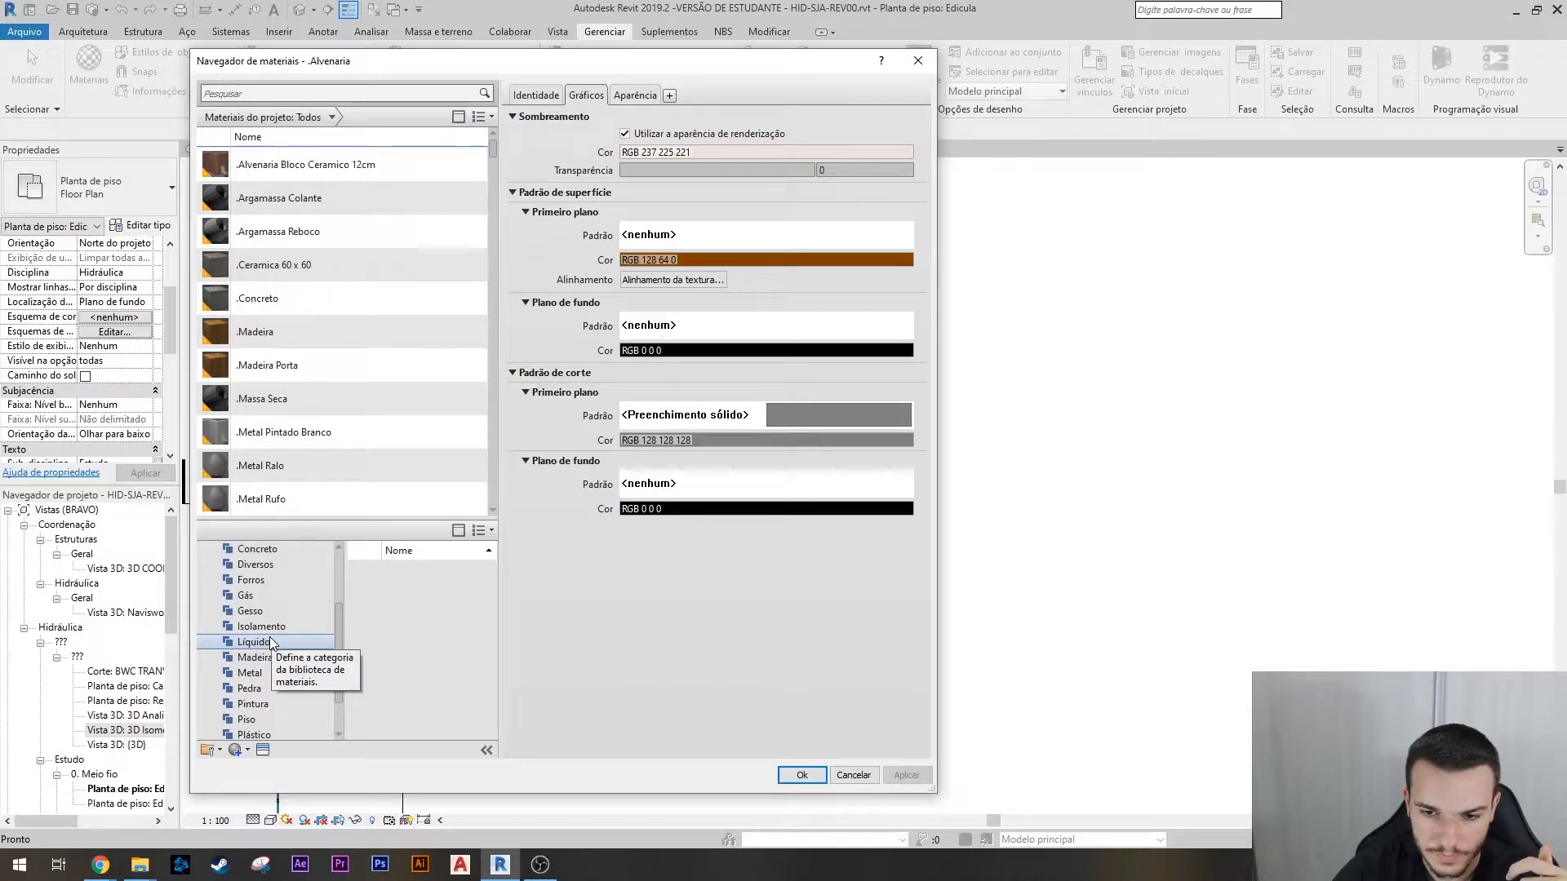
scroll(271, 635, down, 1)
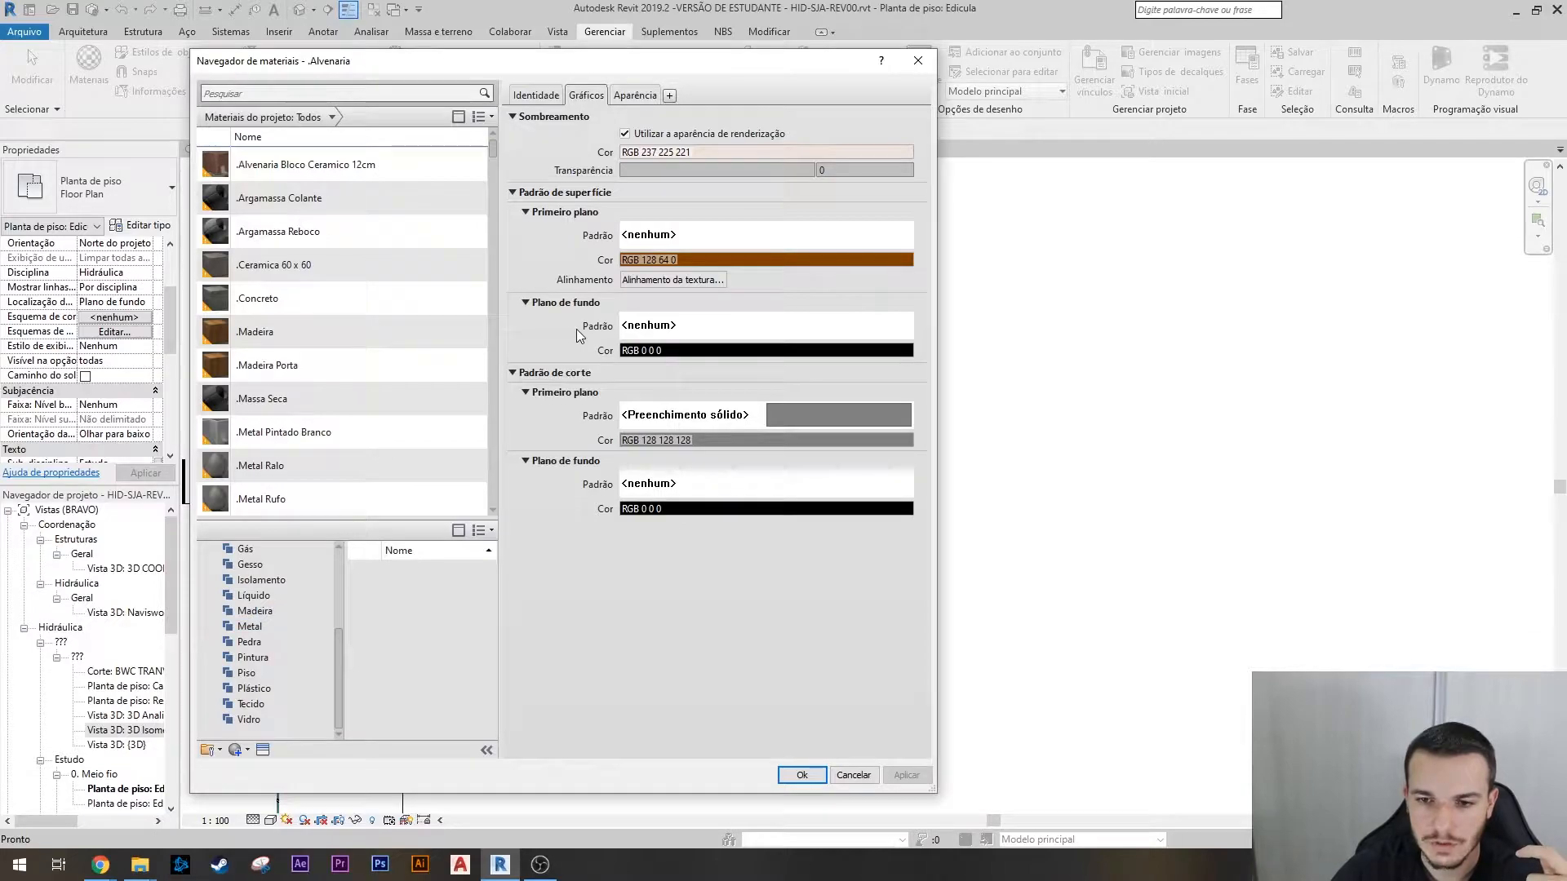
scroll(313, 369, up, 1)
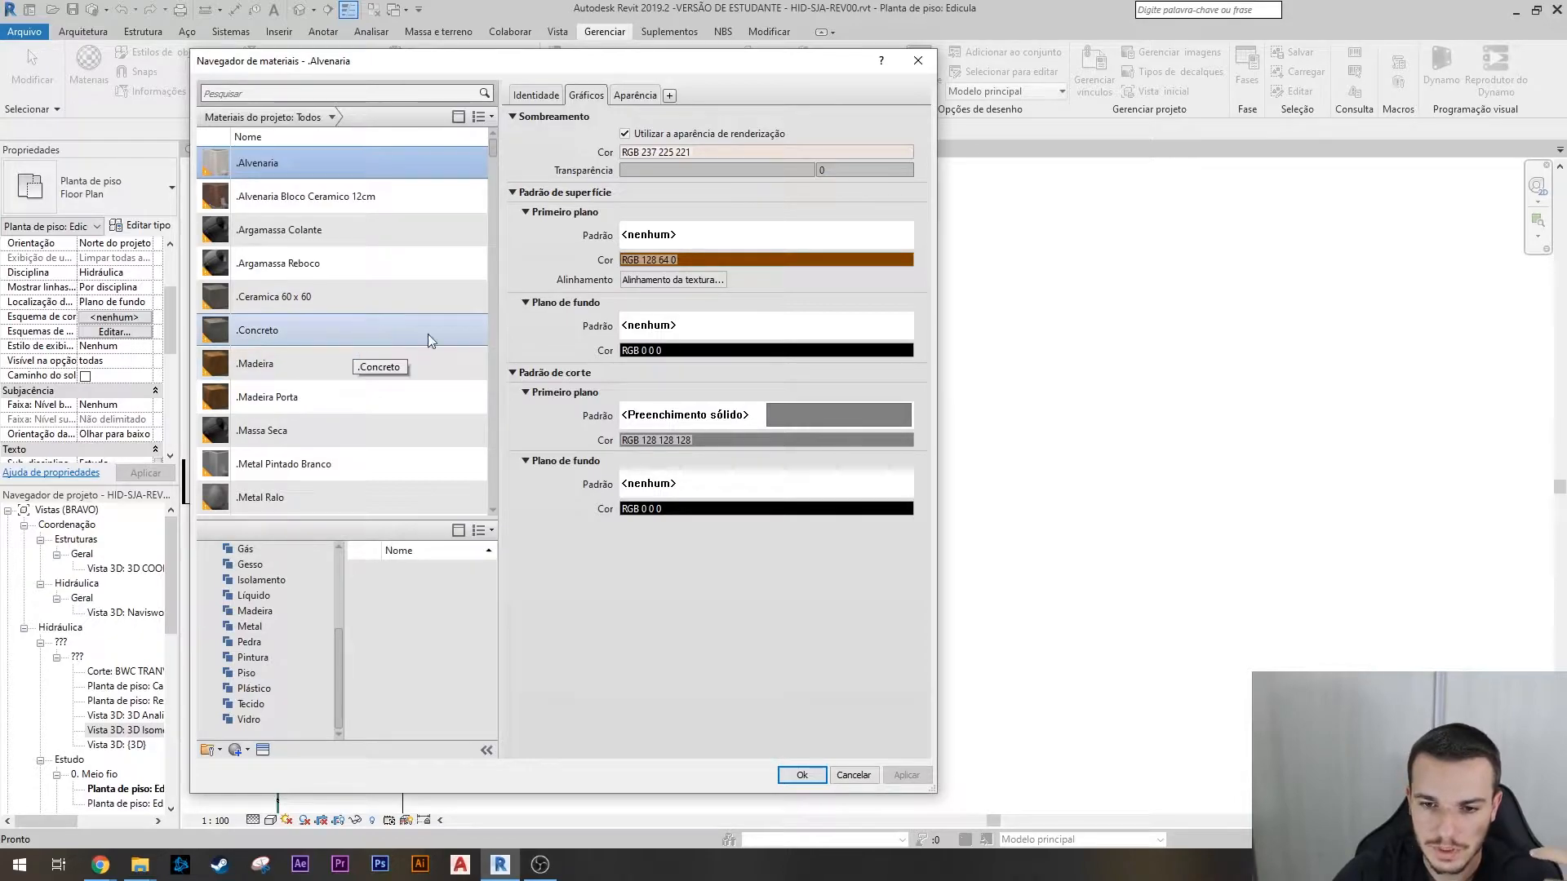
- Select the .Madeira Porta material and examine its identity information, including the available material classes
scroll(308, 355, down, 3)
click(293, 312)
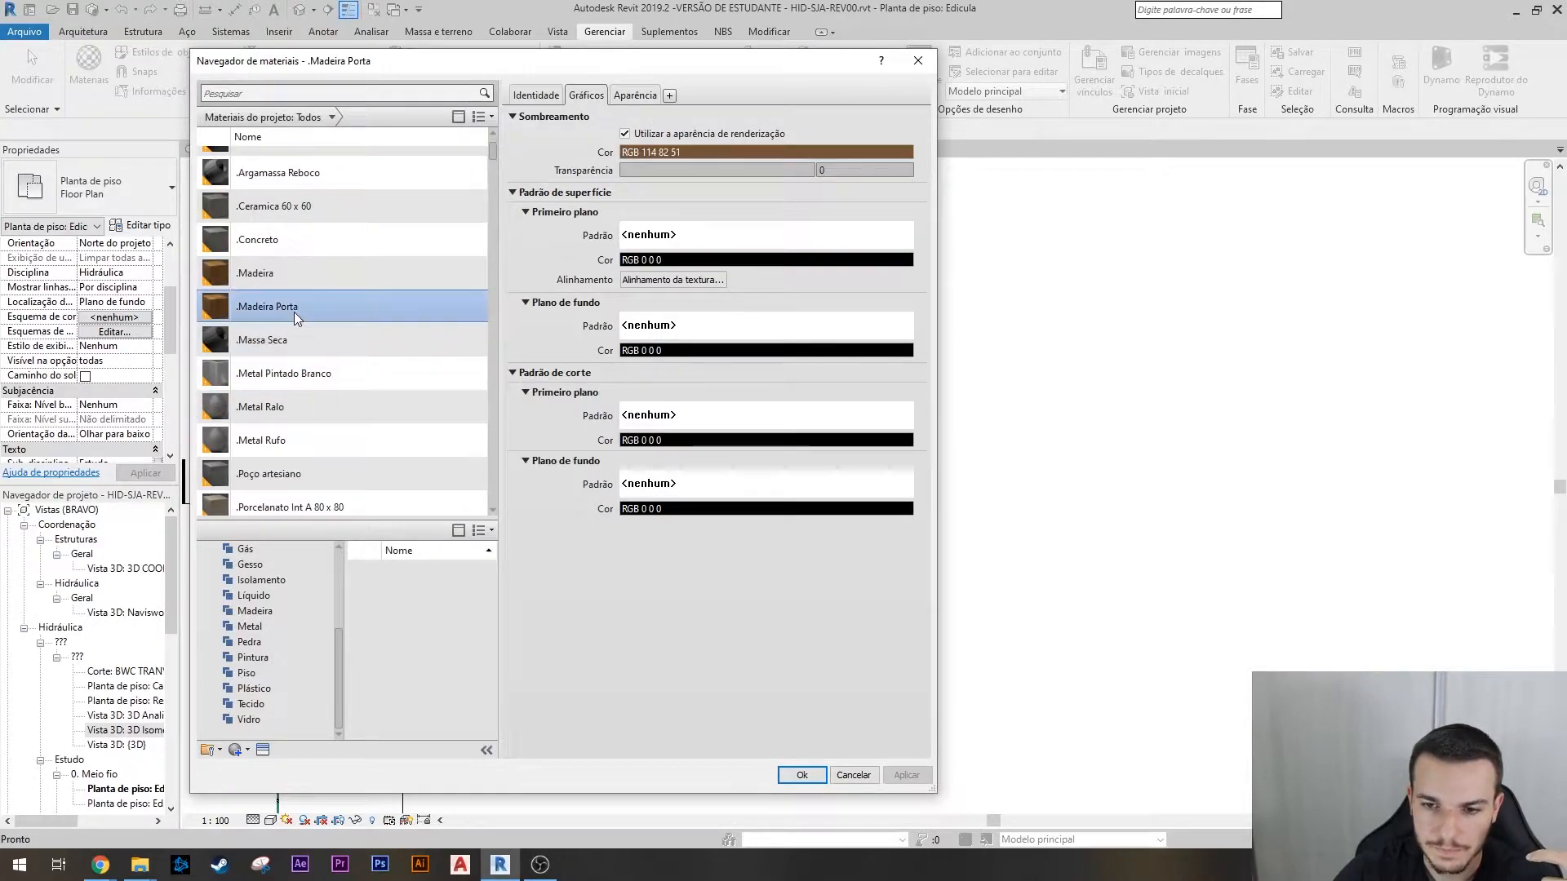
click(532, 96)
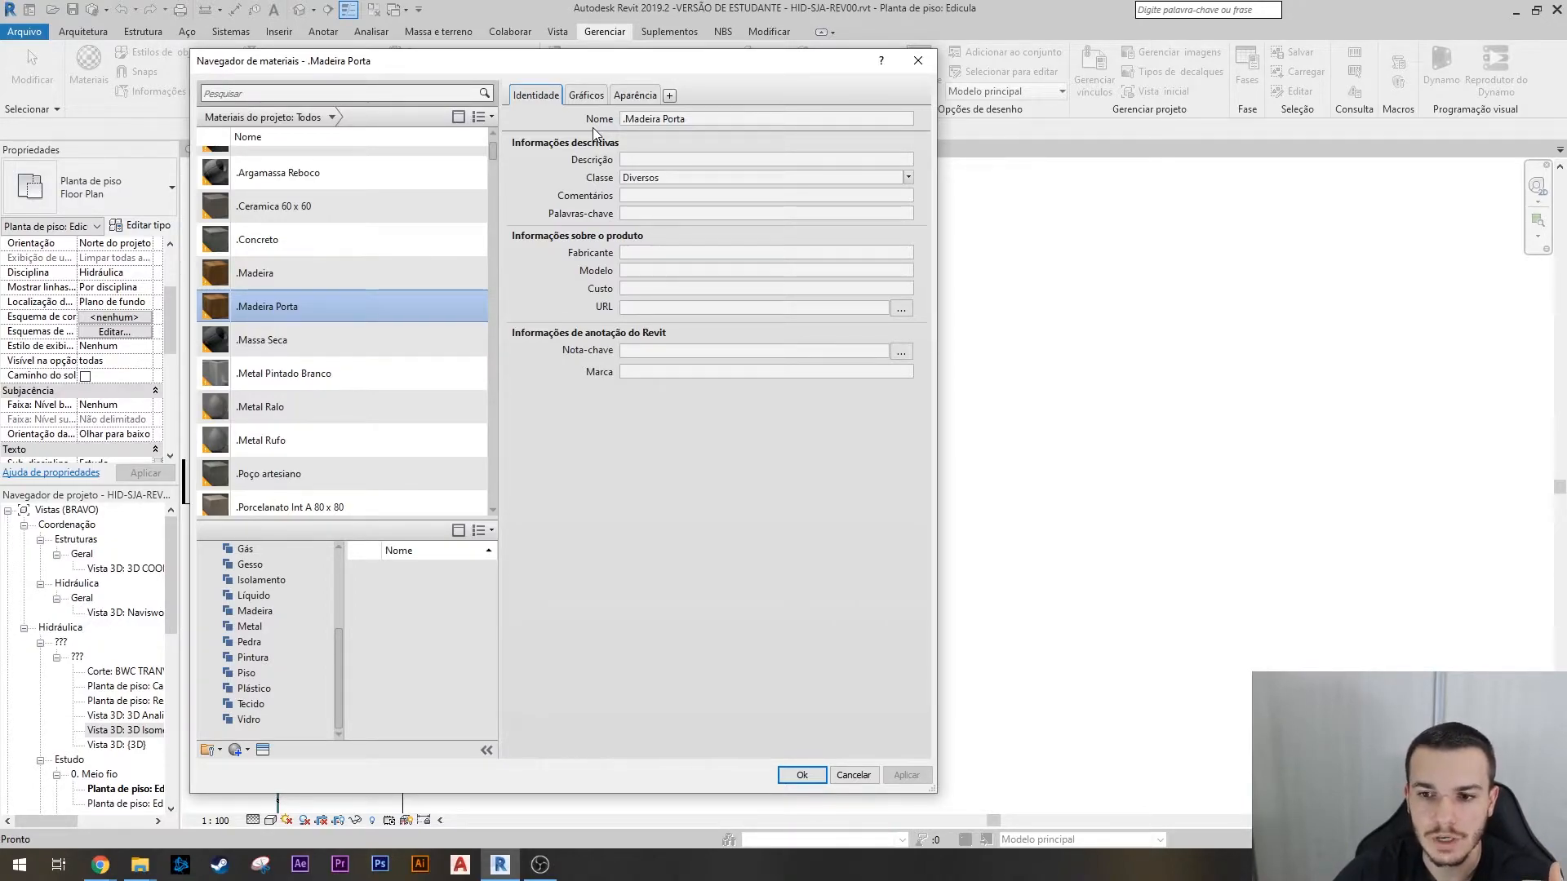
click(644, 120)
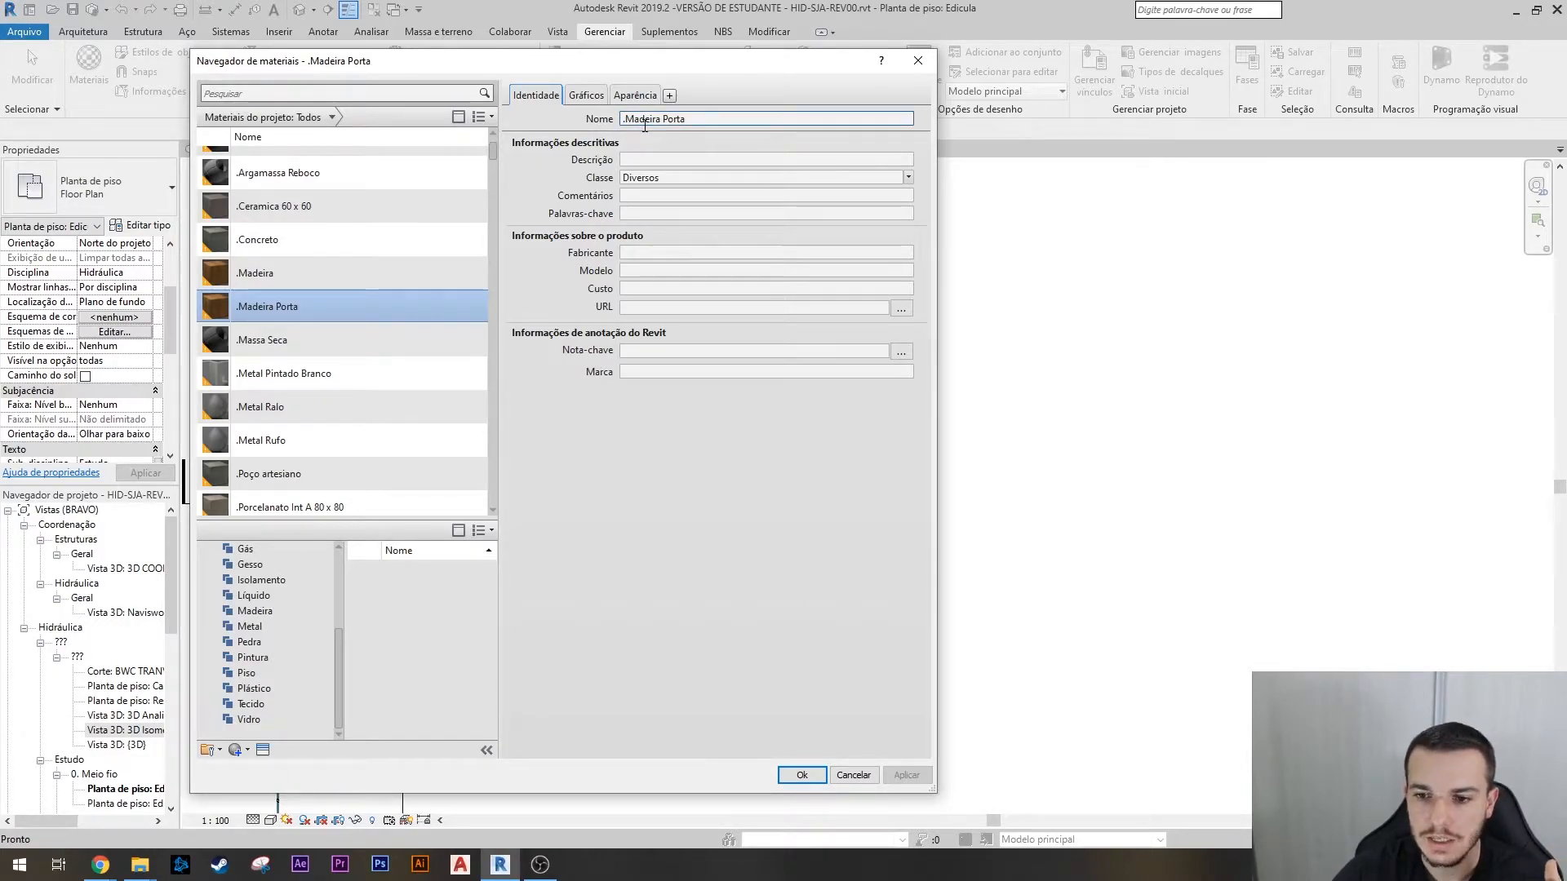
click(907, 178)
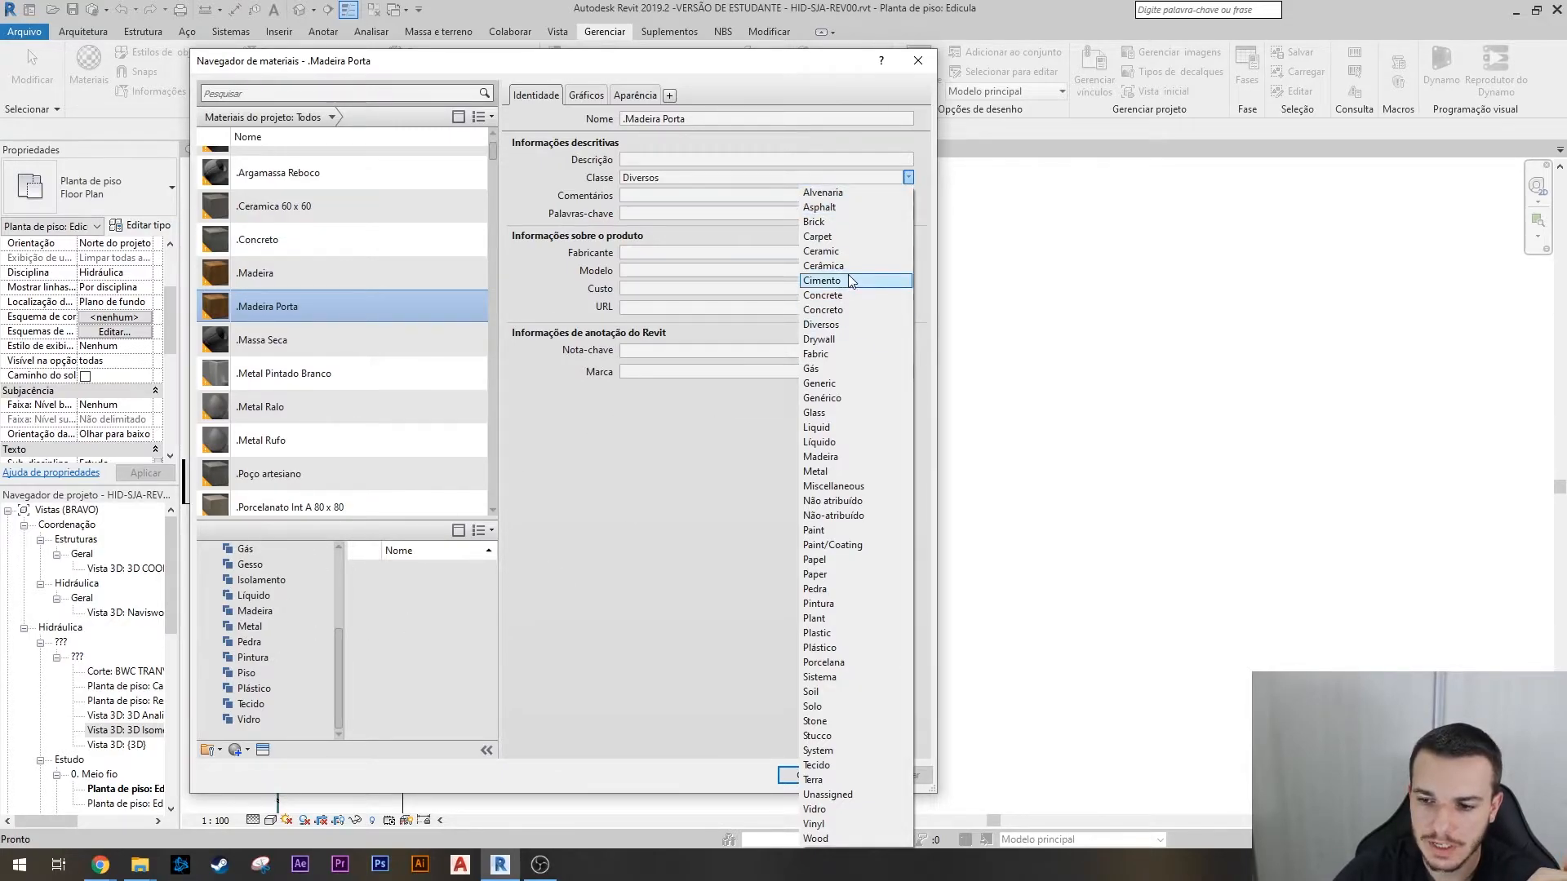
click(580, 439)
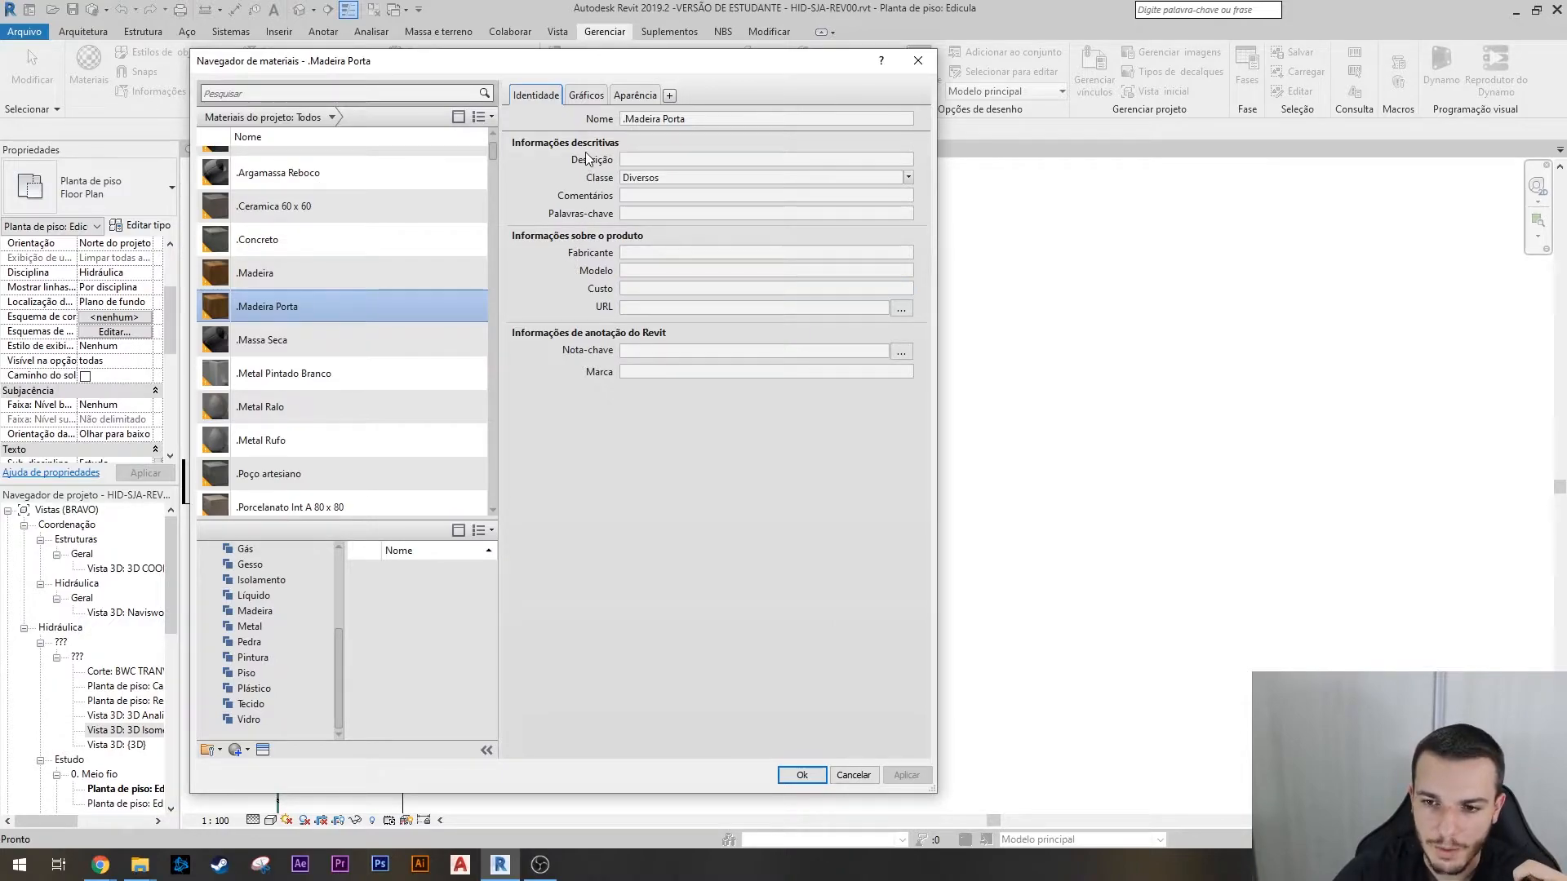
- Turn off the use of render appearance for .Madeira Porta's shading and look at the shading colour choices without changing the colour
click(584, 95)
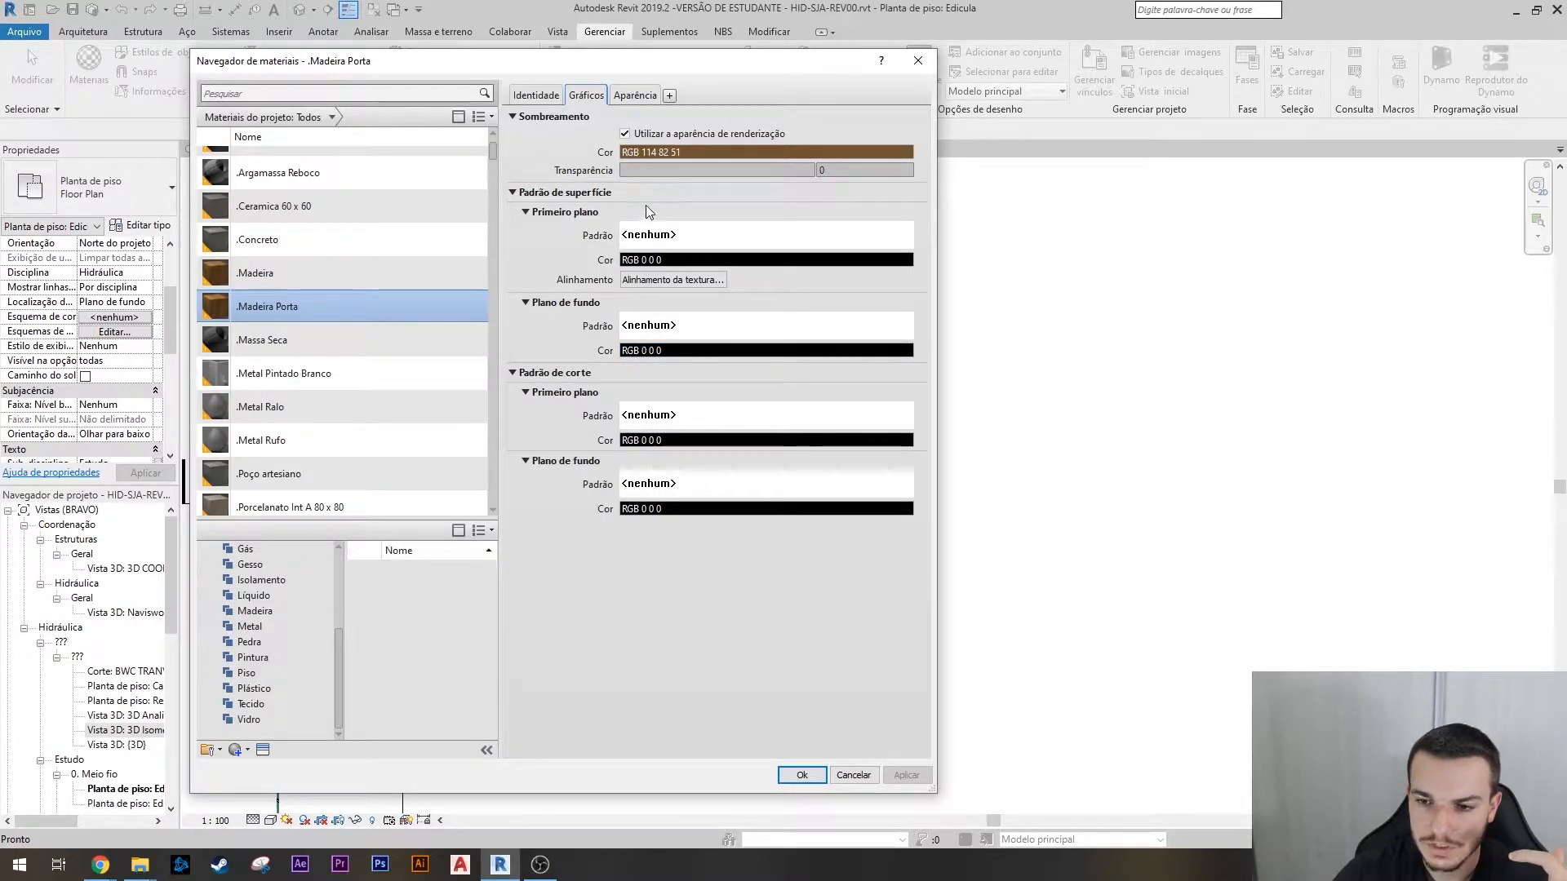
click(625, 134)
click(700, 153)
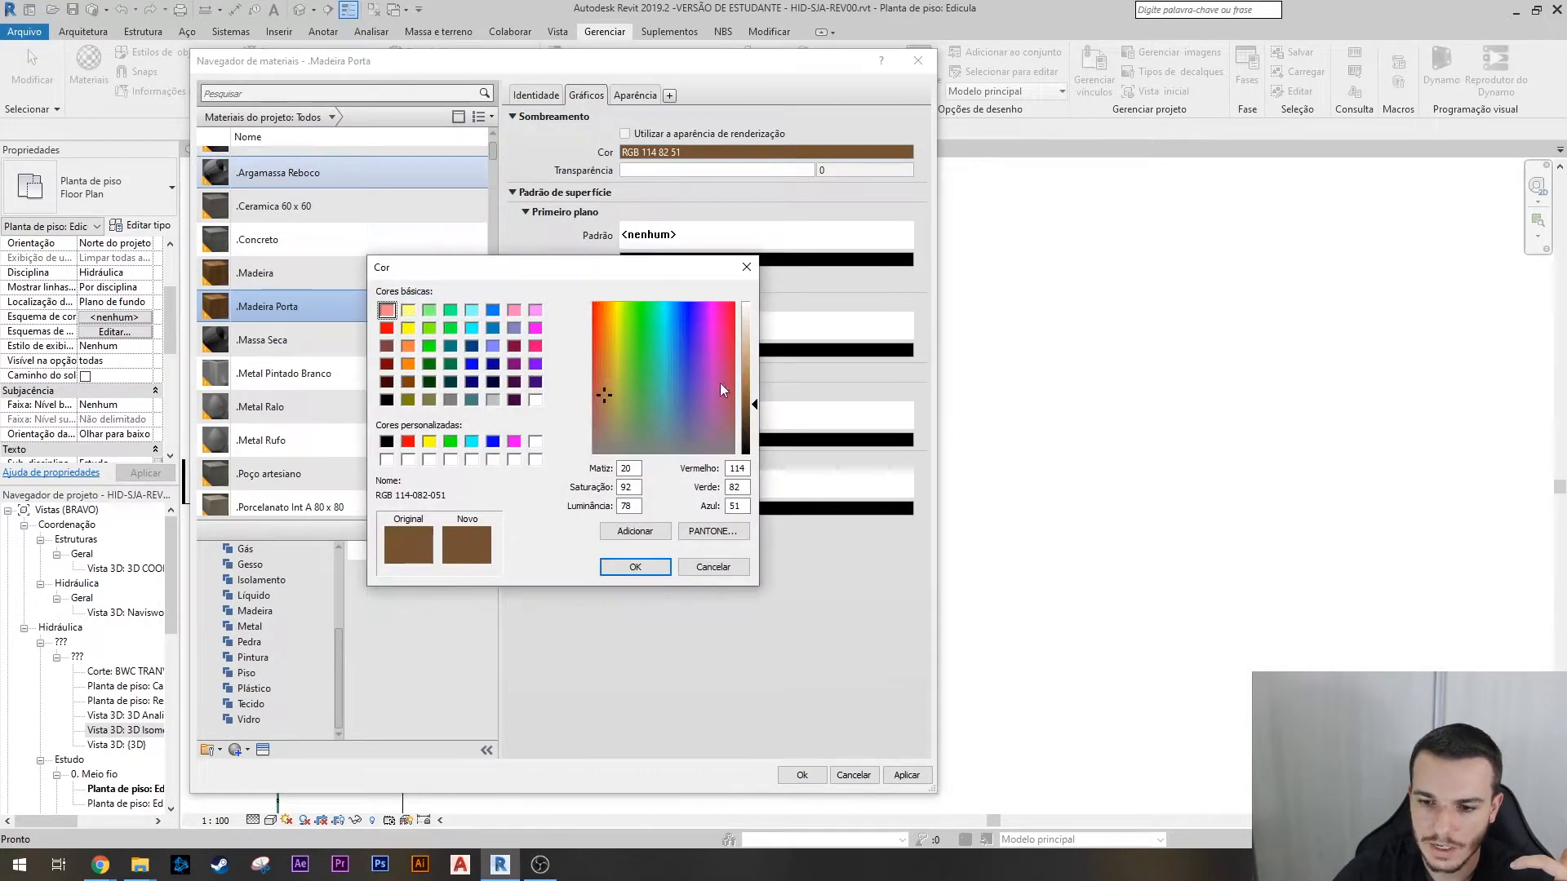
click(714, 567)
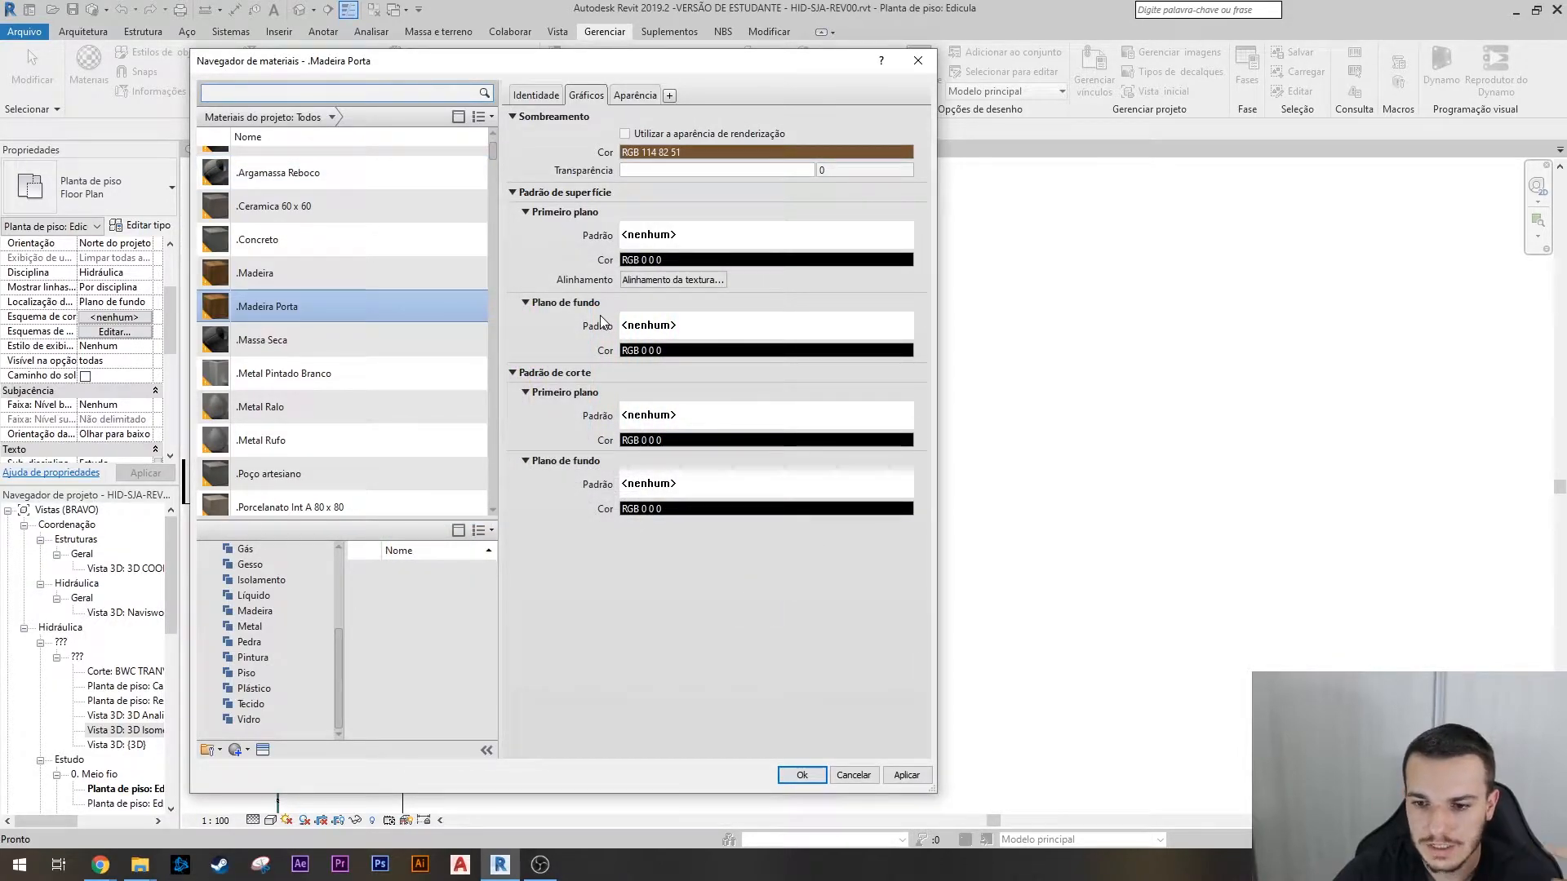
- Set .Madeira Porta's surface foreground pattern colour to brown RGB 128 64 0
click(649, 237)
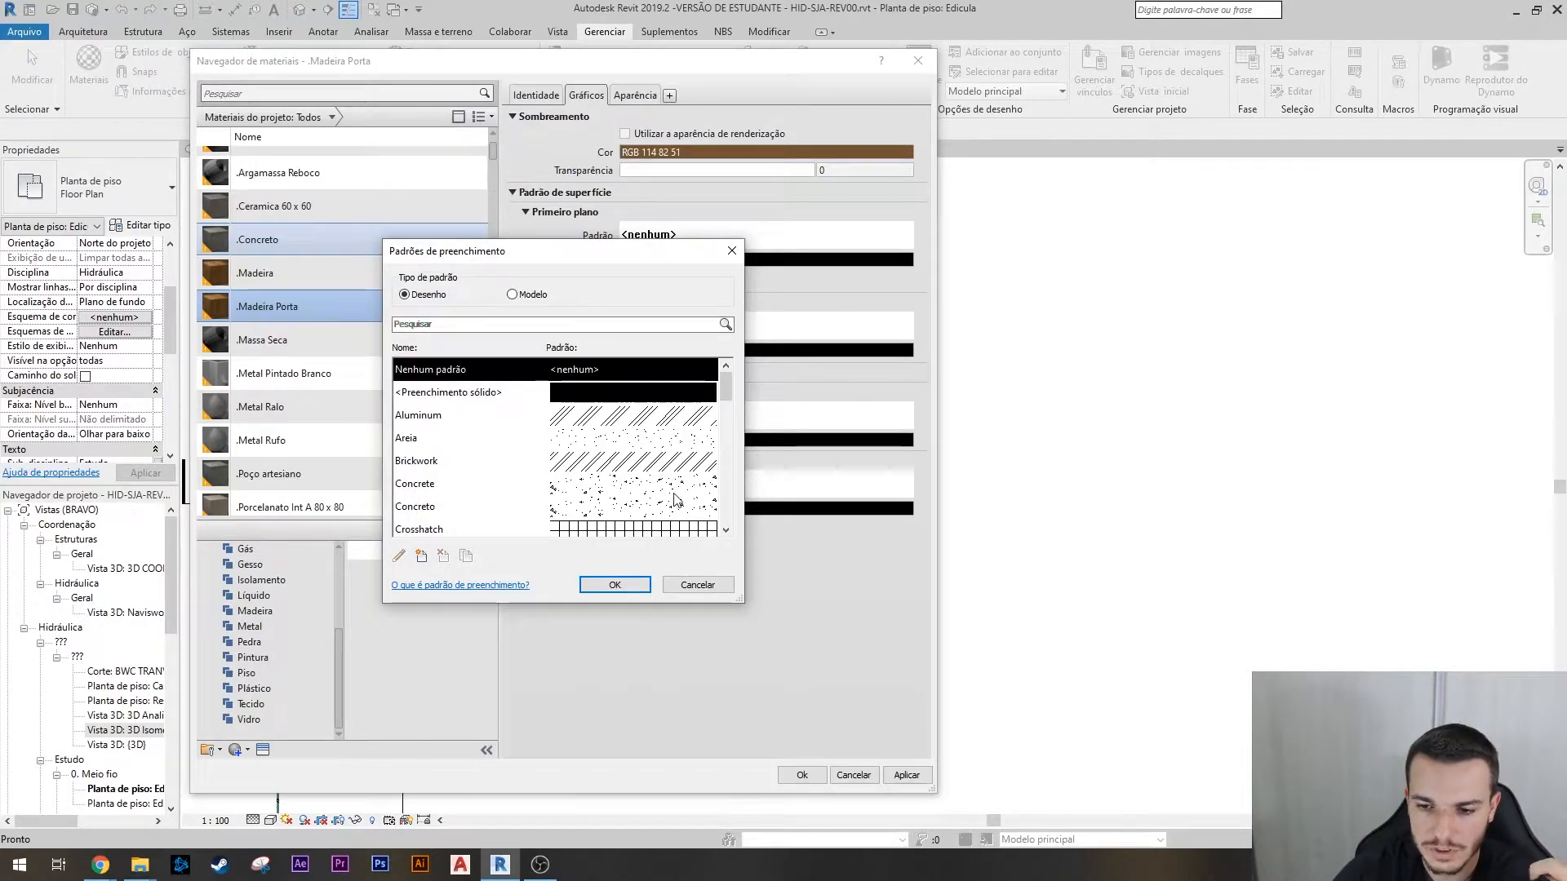
click(614, 585)
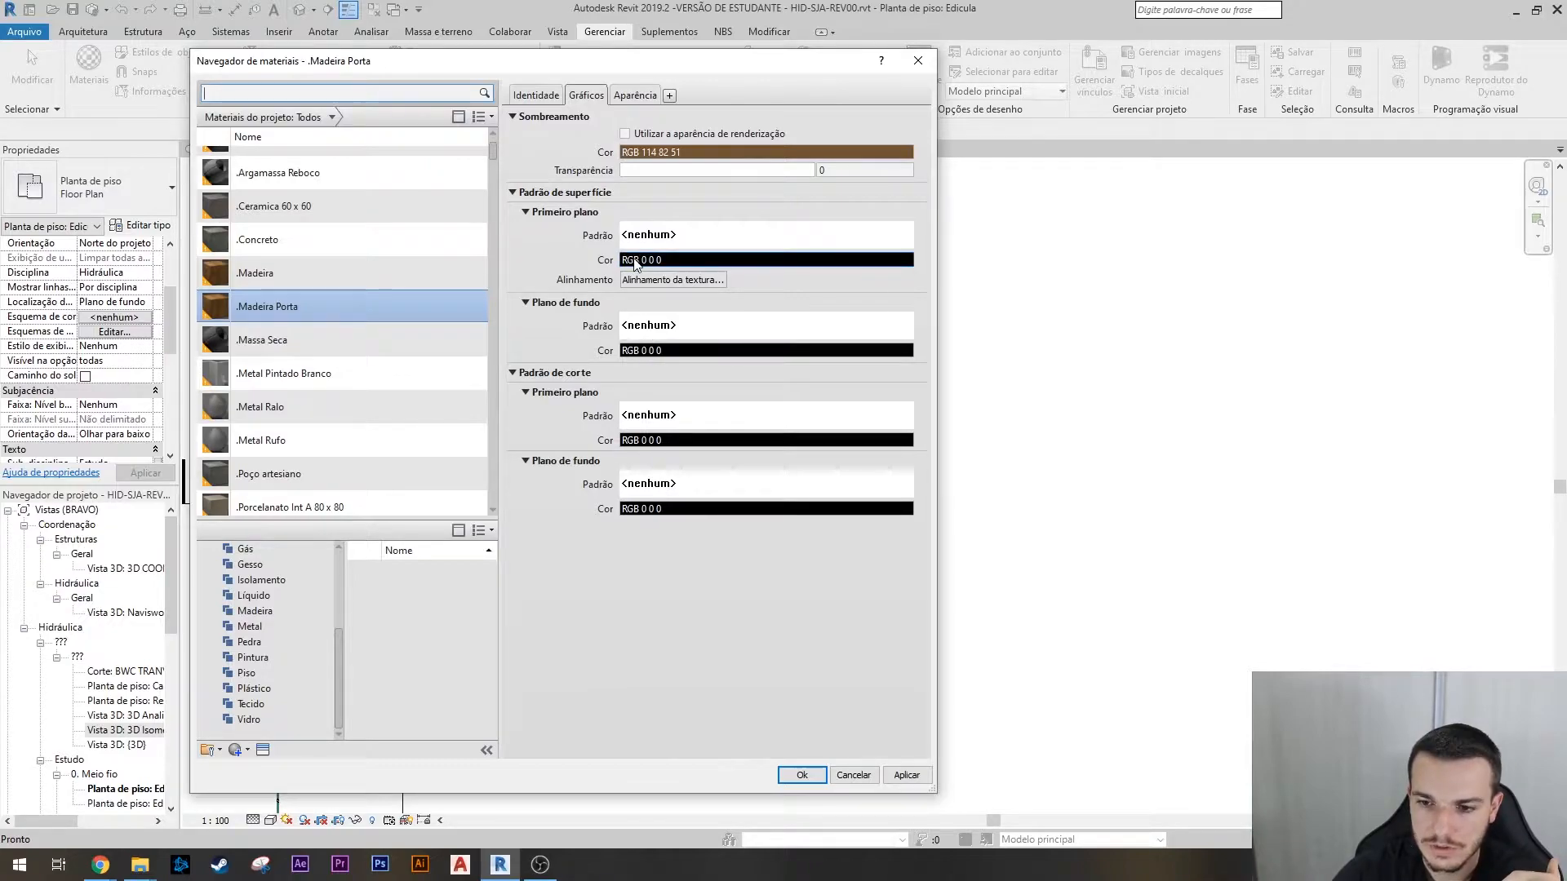
click(696, 260)
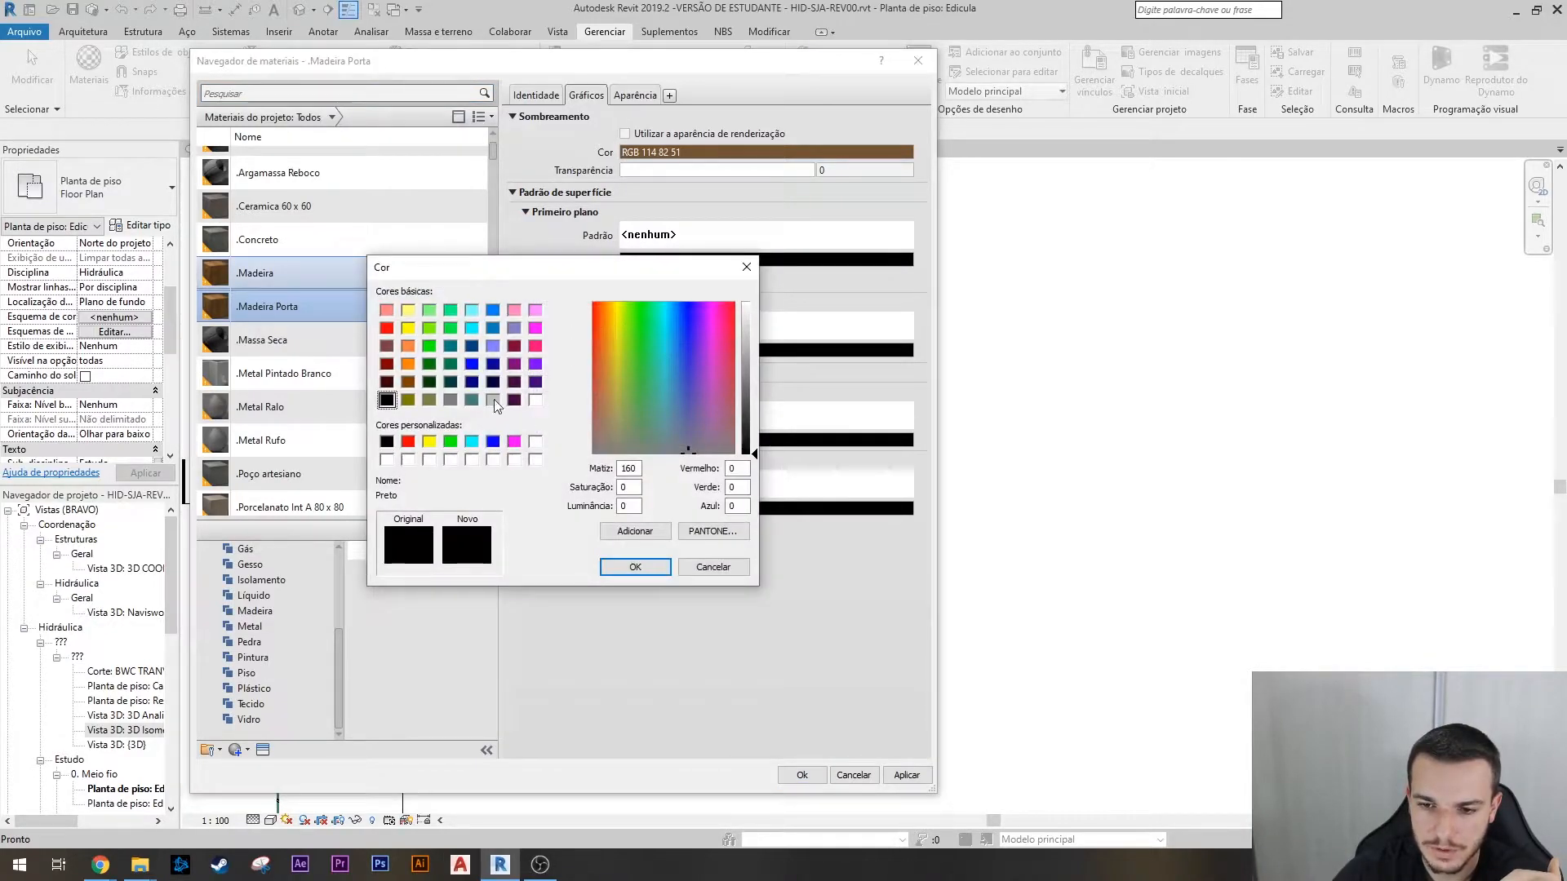
click(407, 381)
click(635, 566)
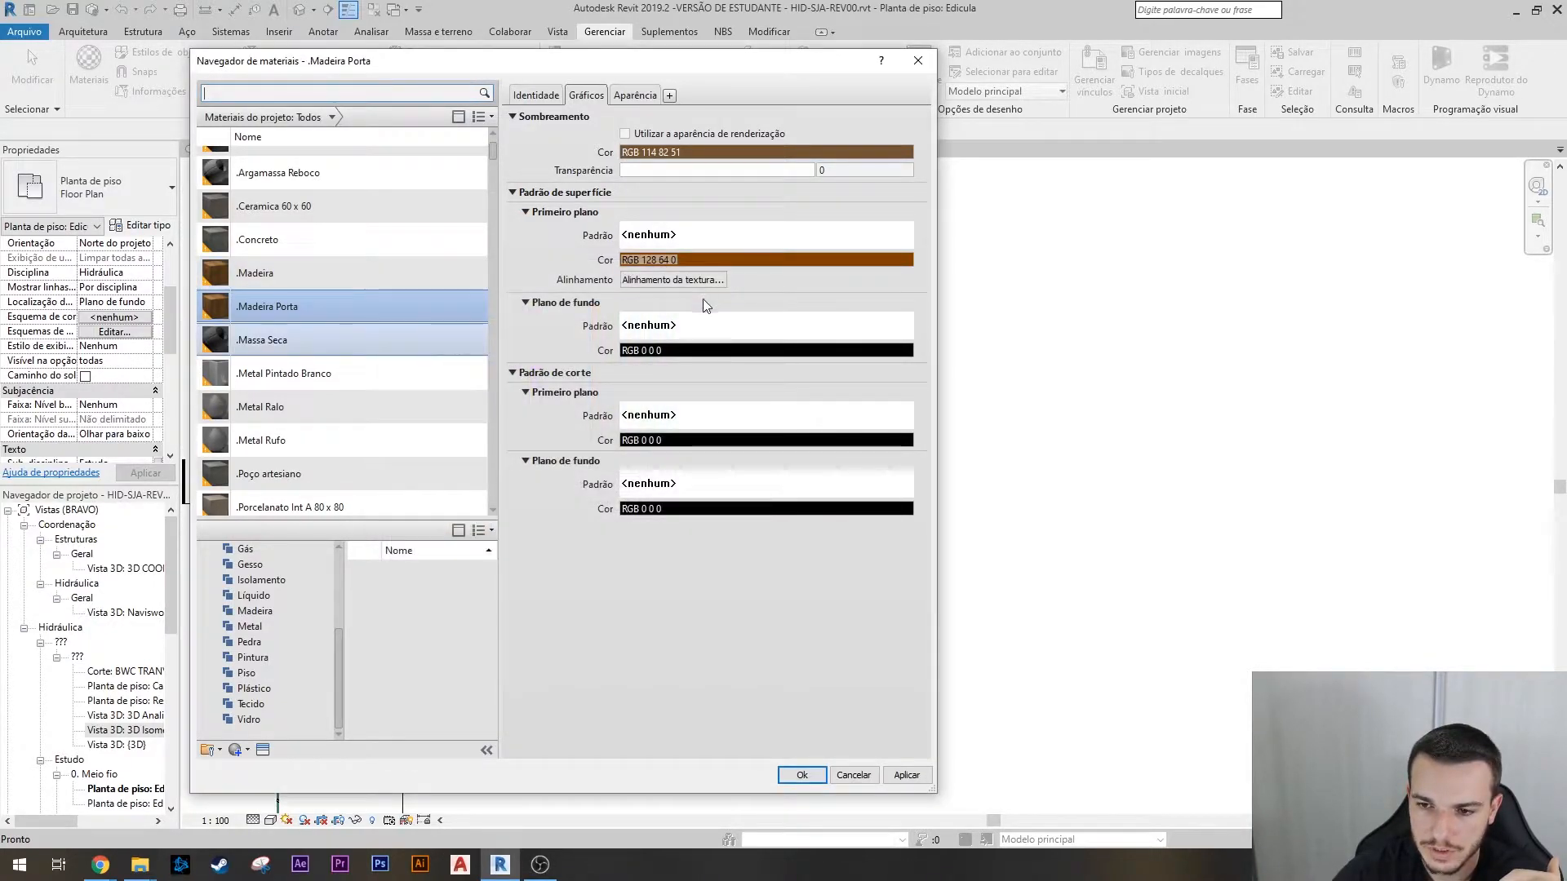
- Assign the Wood - Finish drafting pattern to .Madeira Porta's surface foreground
click(691, 237)
click(512, 459)
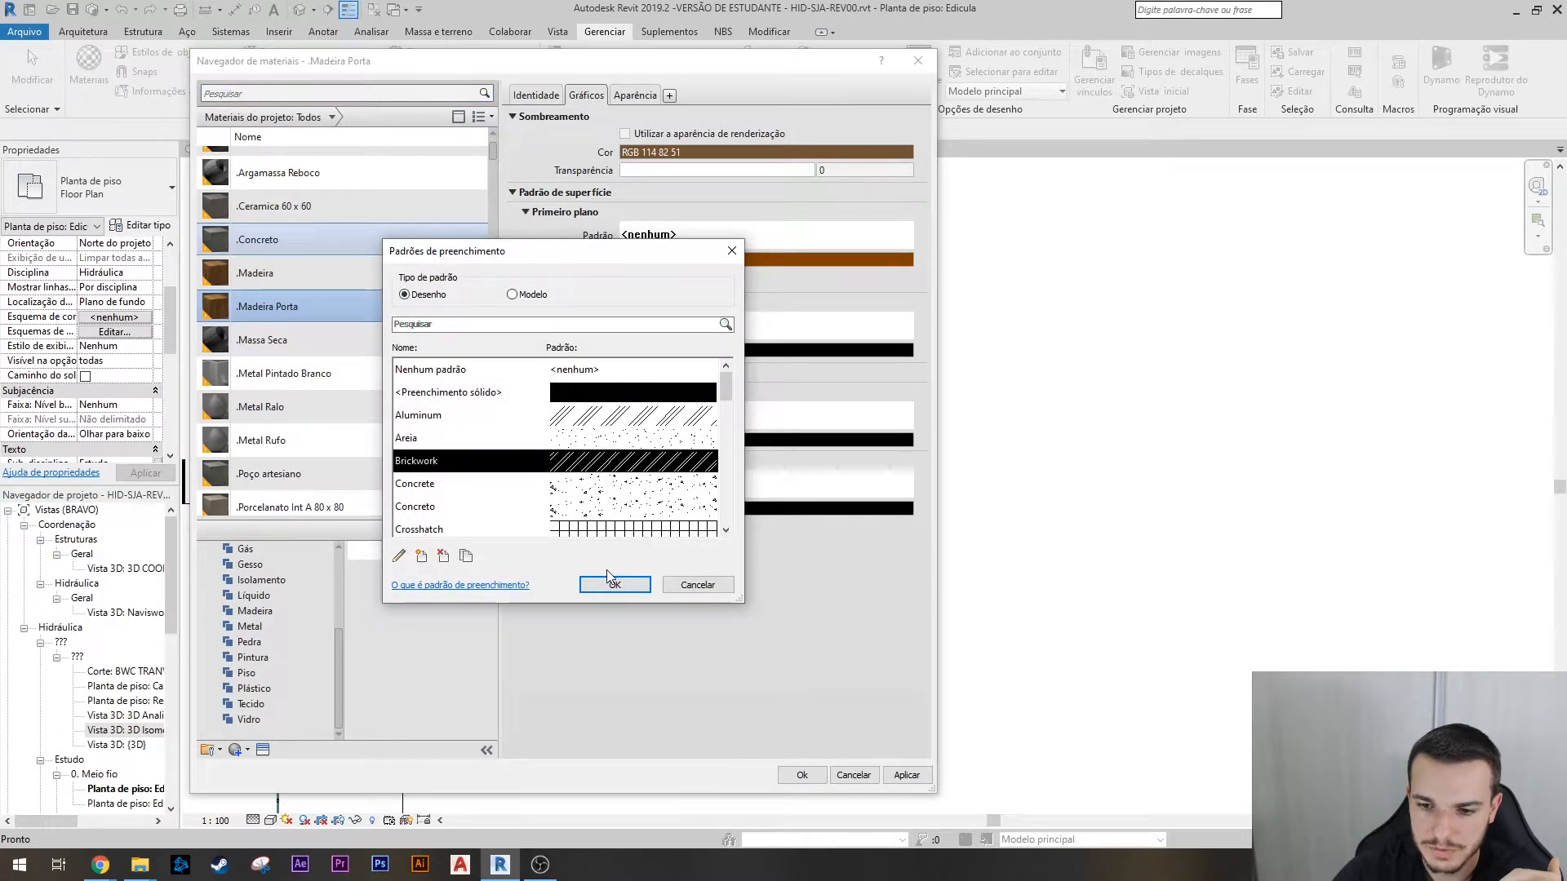
scroll(511, 451, down, 1)
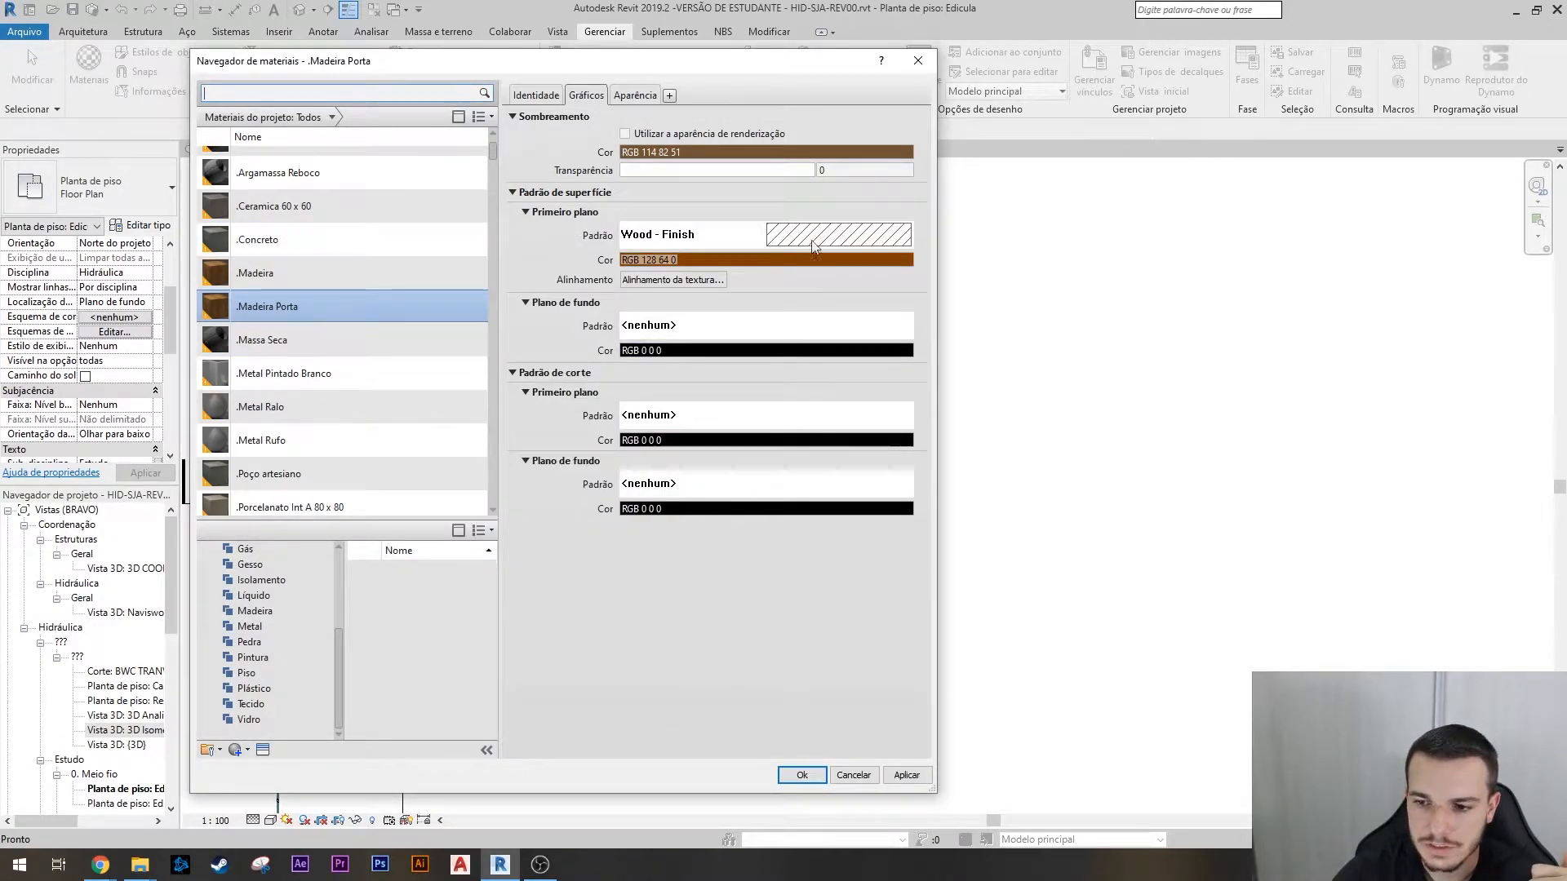
click(802, 264)
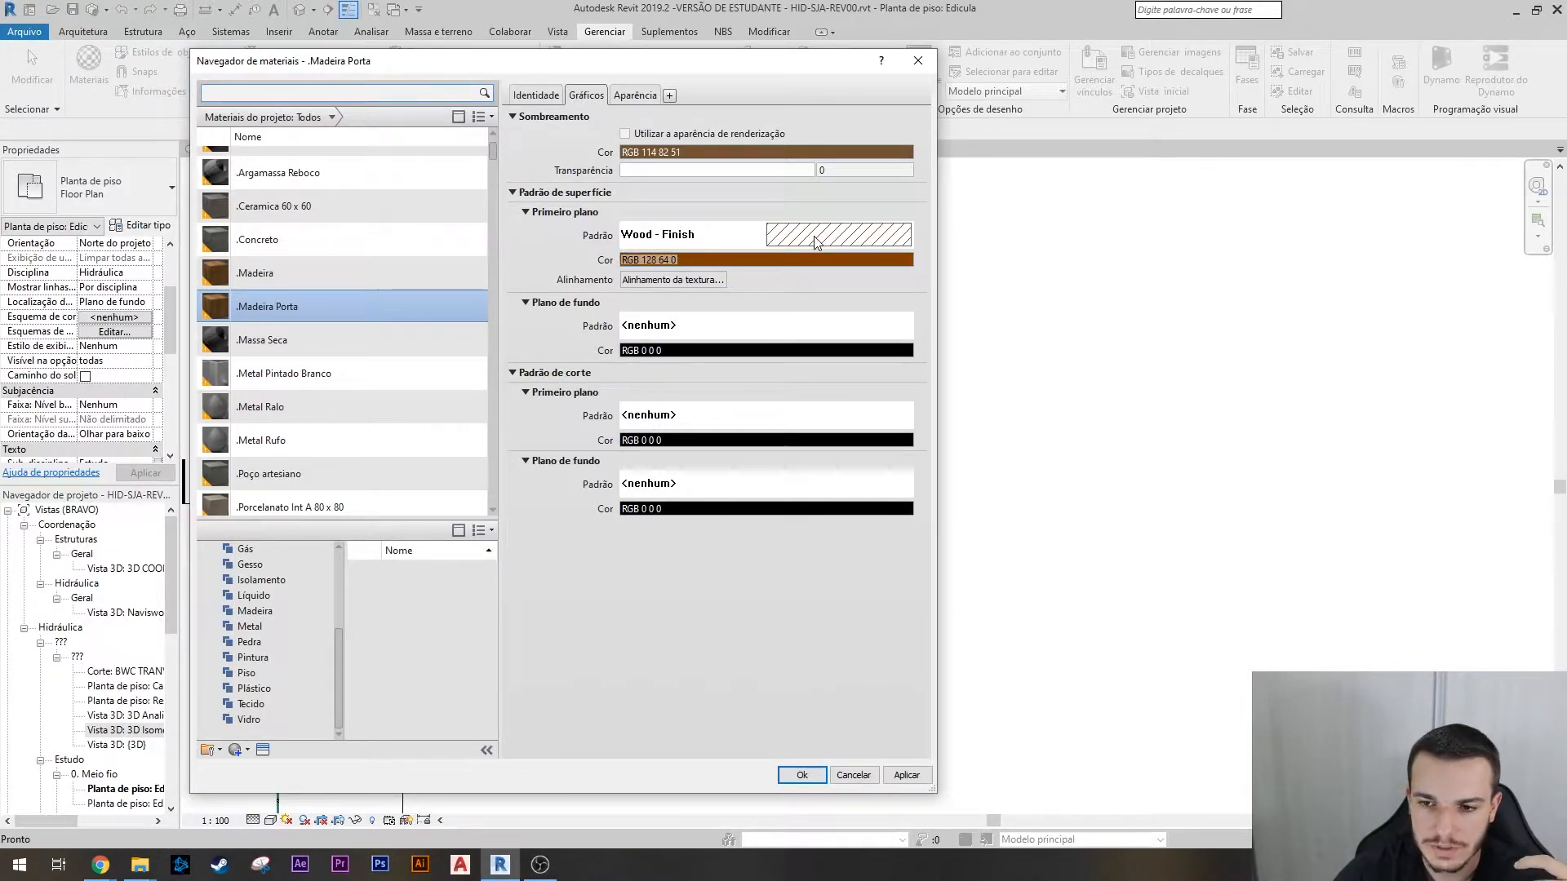
- View .Madeira Porta's appearance properties and add the 345 MPa physical asset from the document resources to the material
click(634, 95)
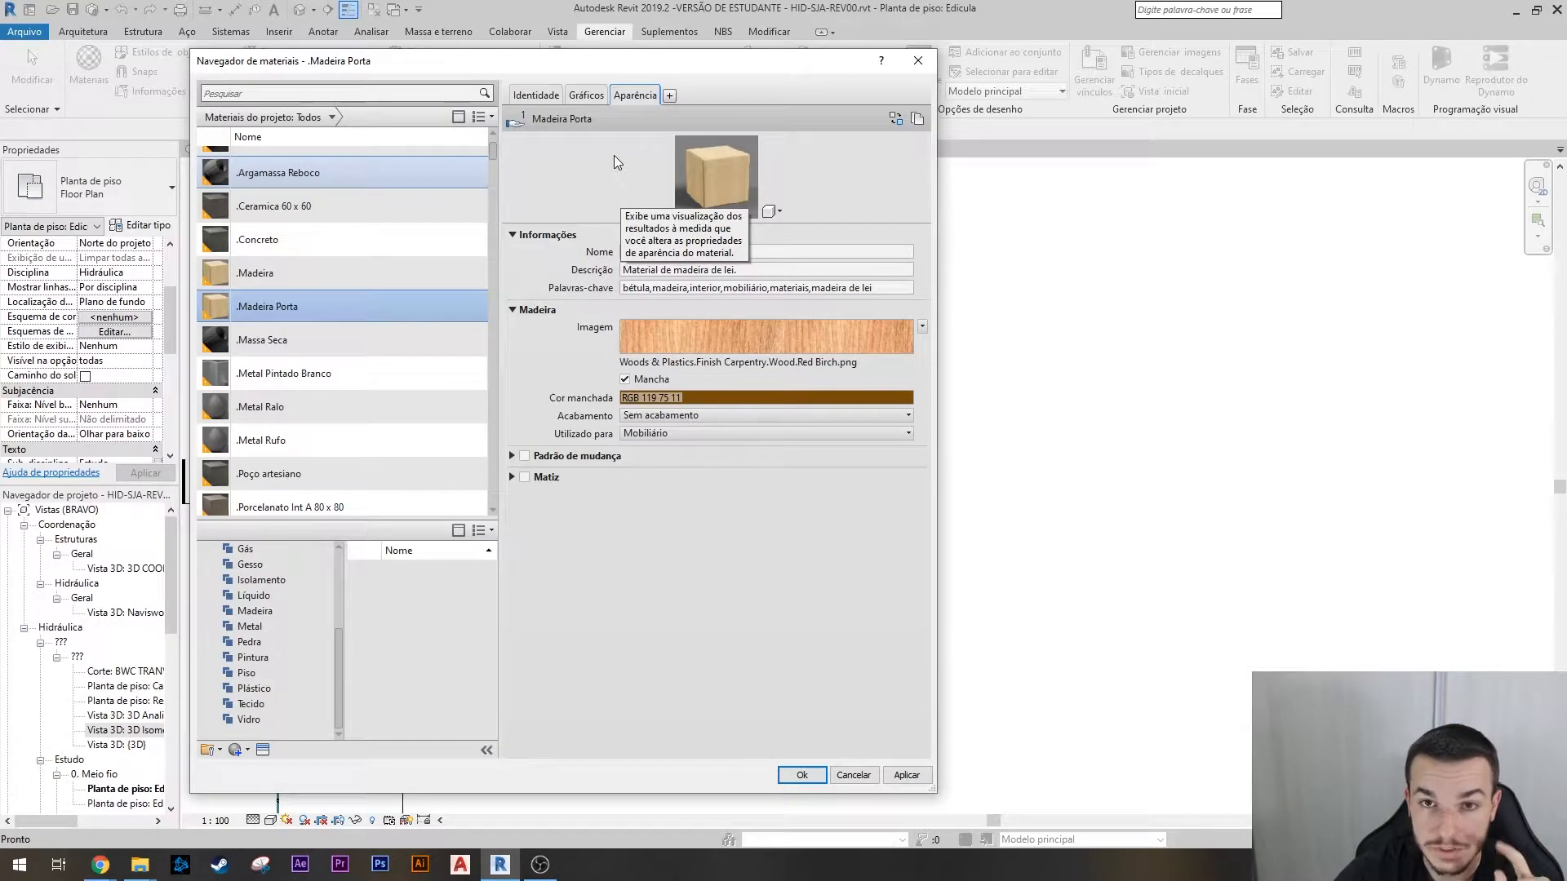
click(671, 98)
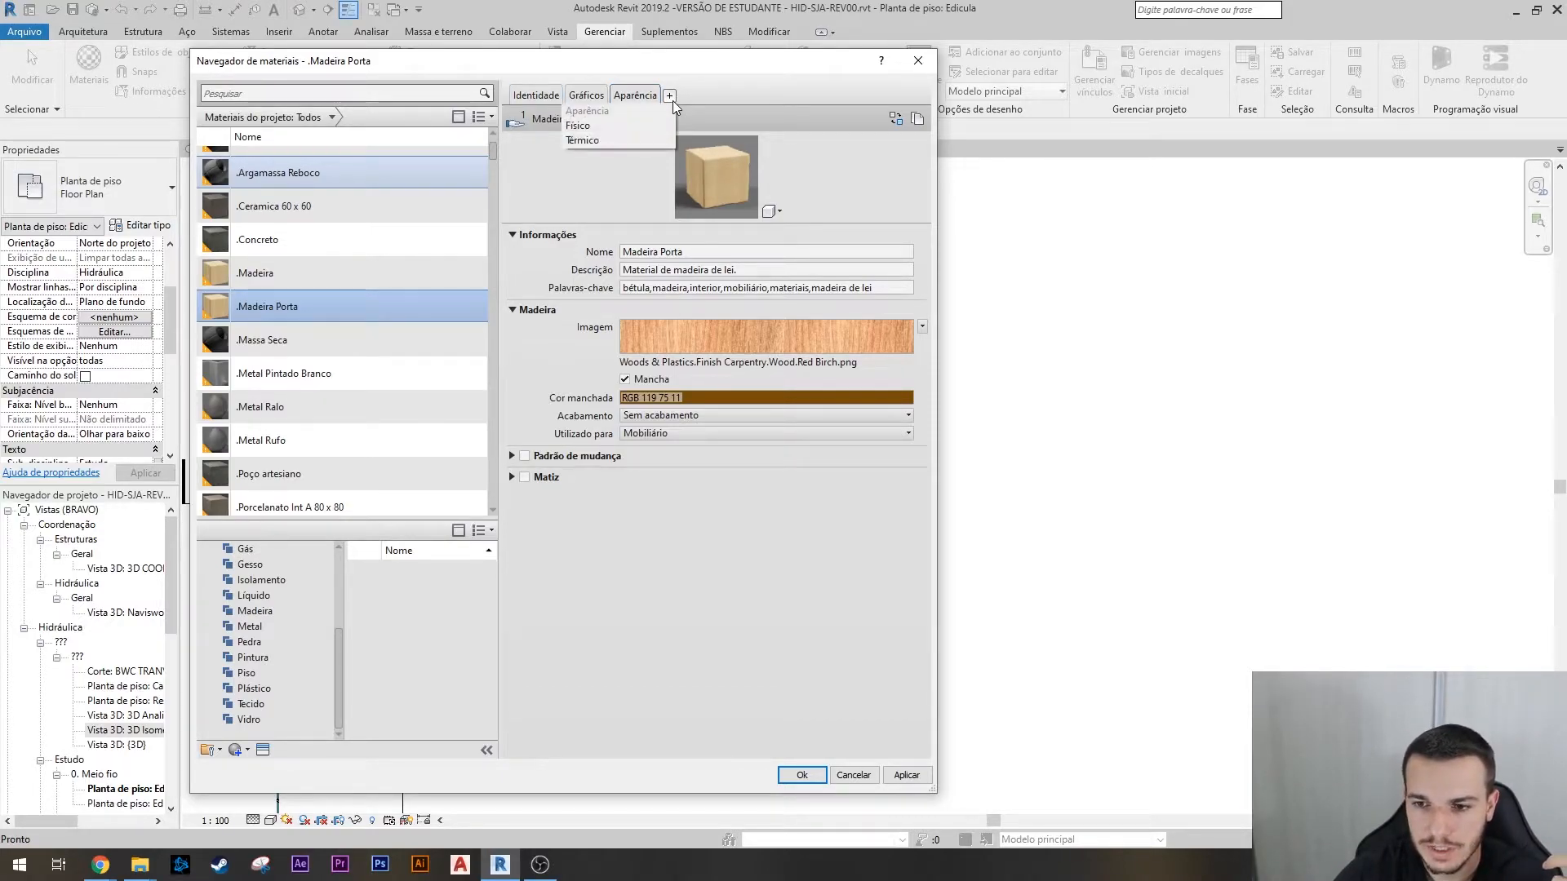
click(598, 126)
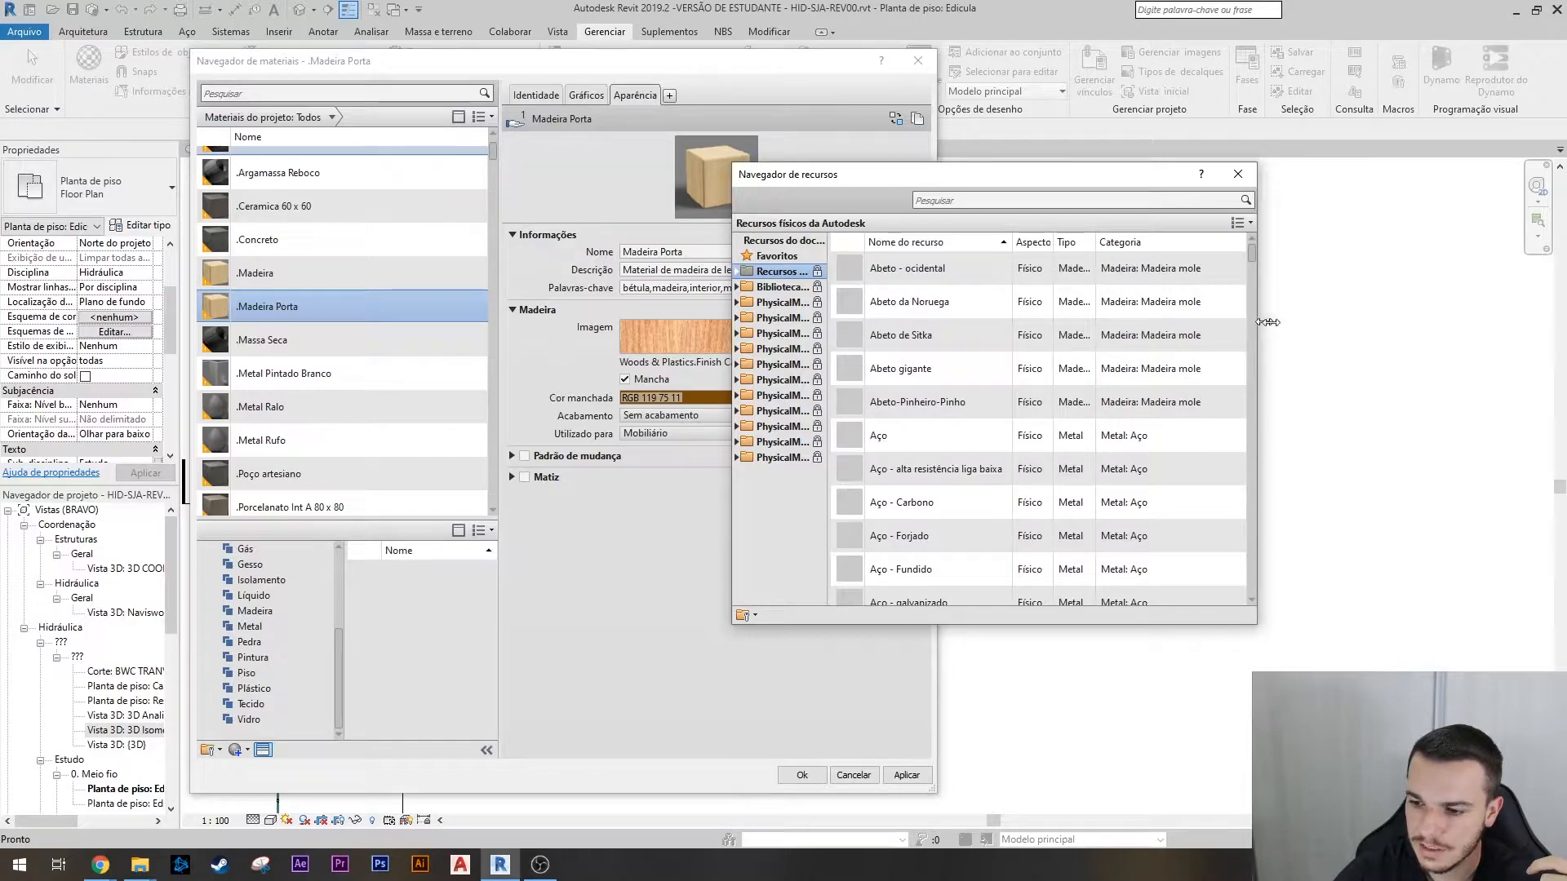
drag(1254, 344, 1489, 343)
drag(1489, 343, 1495, 344)
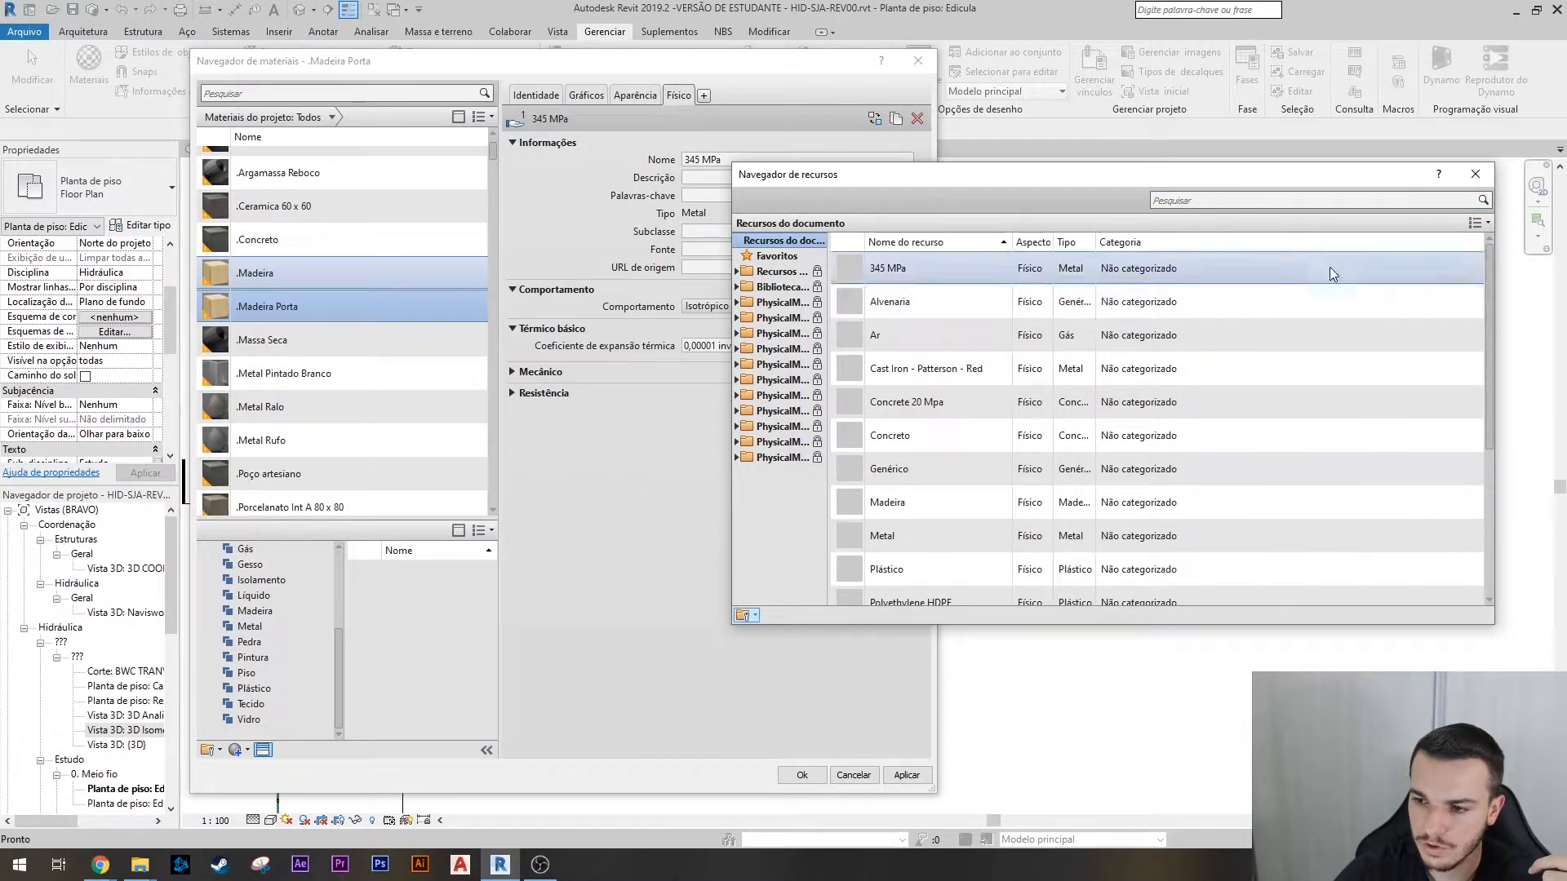
click(1475, 176)
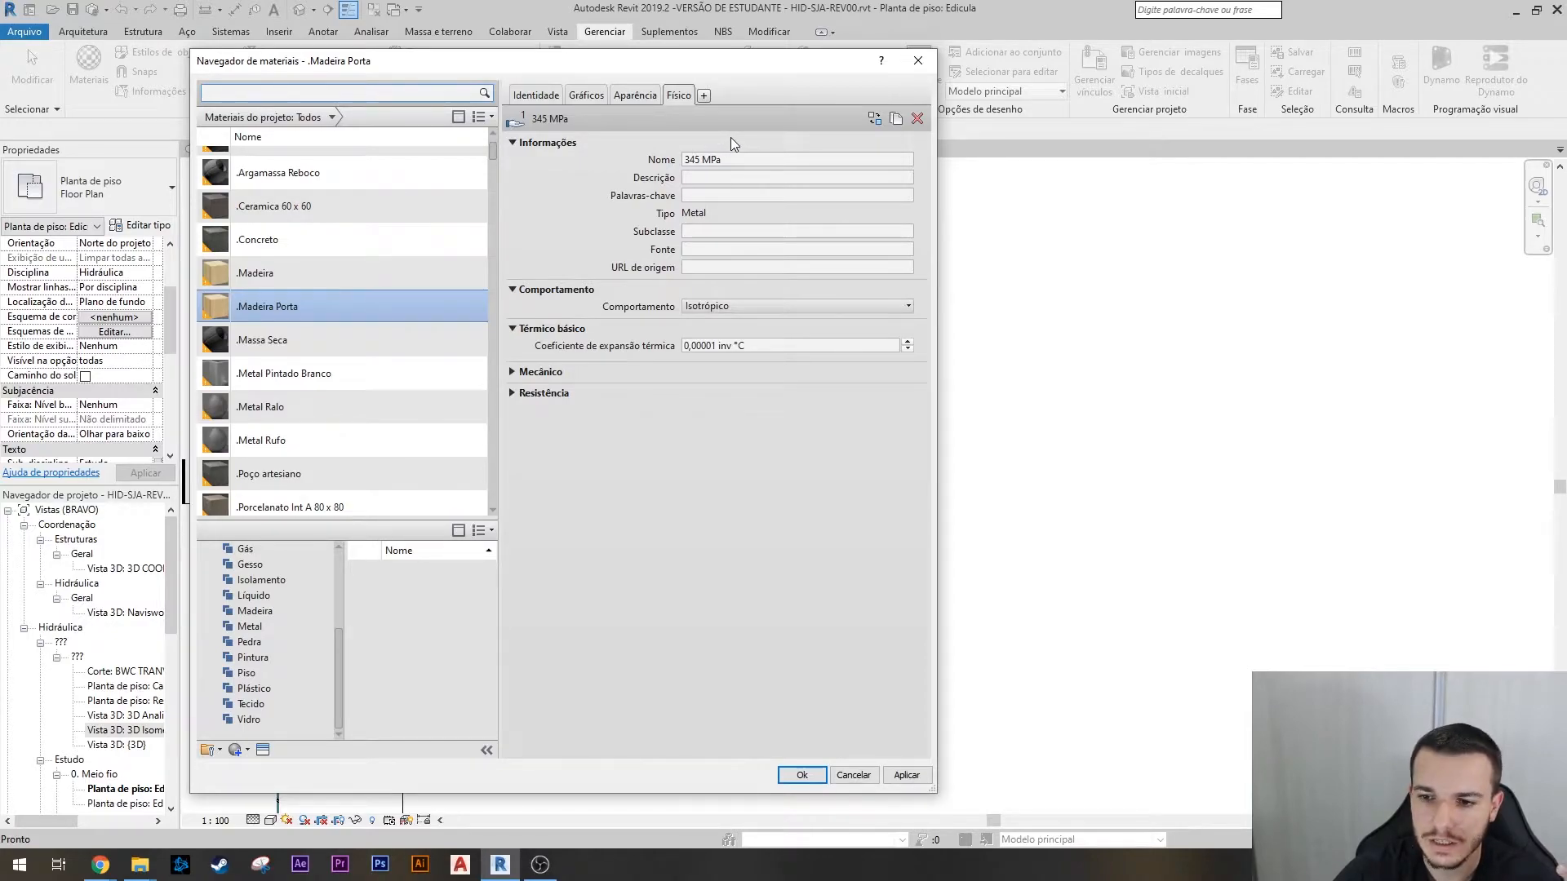
- Examine the physical asset's information, thermal expansion, mechanical and strength properties
click(692, 232)
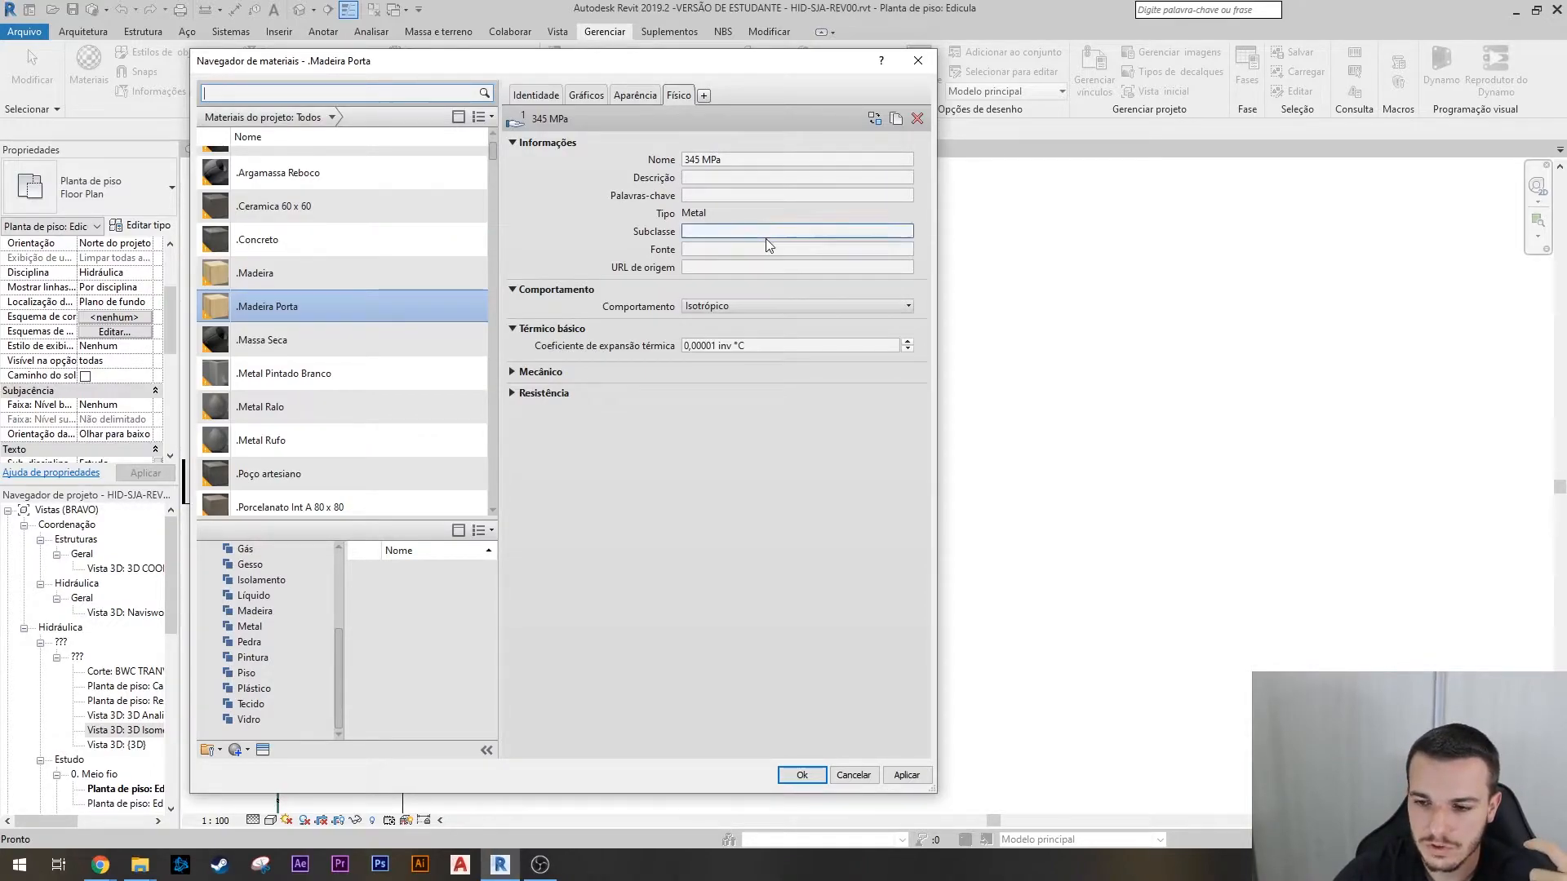
click(512, 372)
click(512, 476)
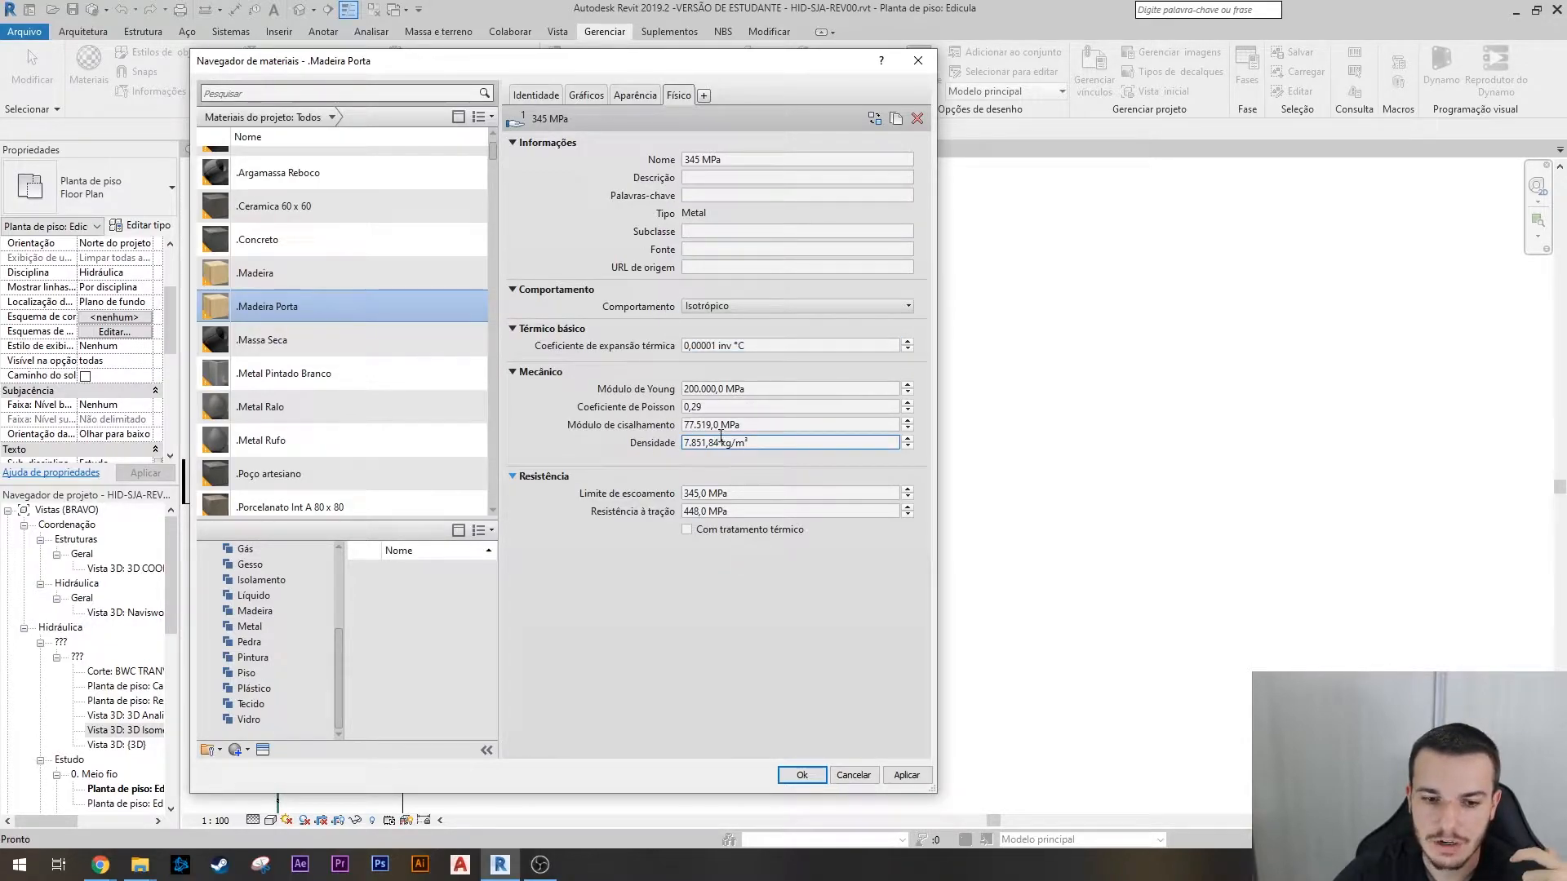
click(770, 346)
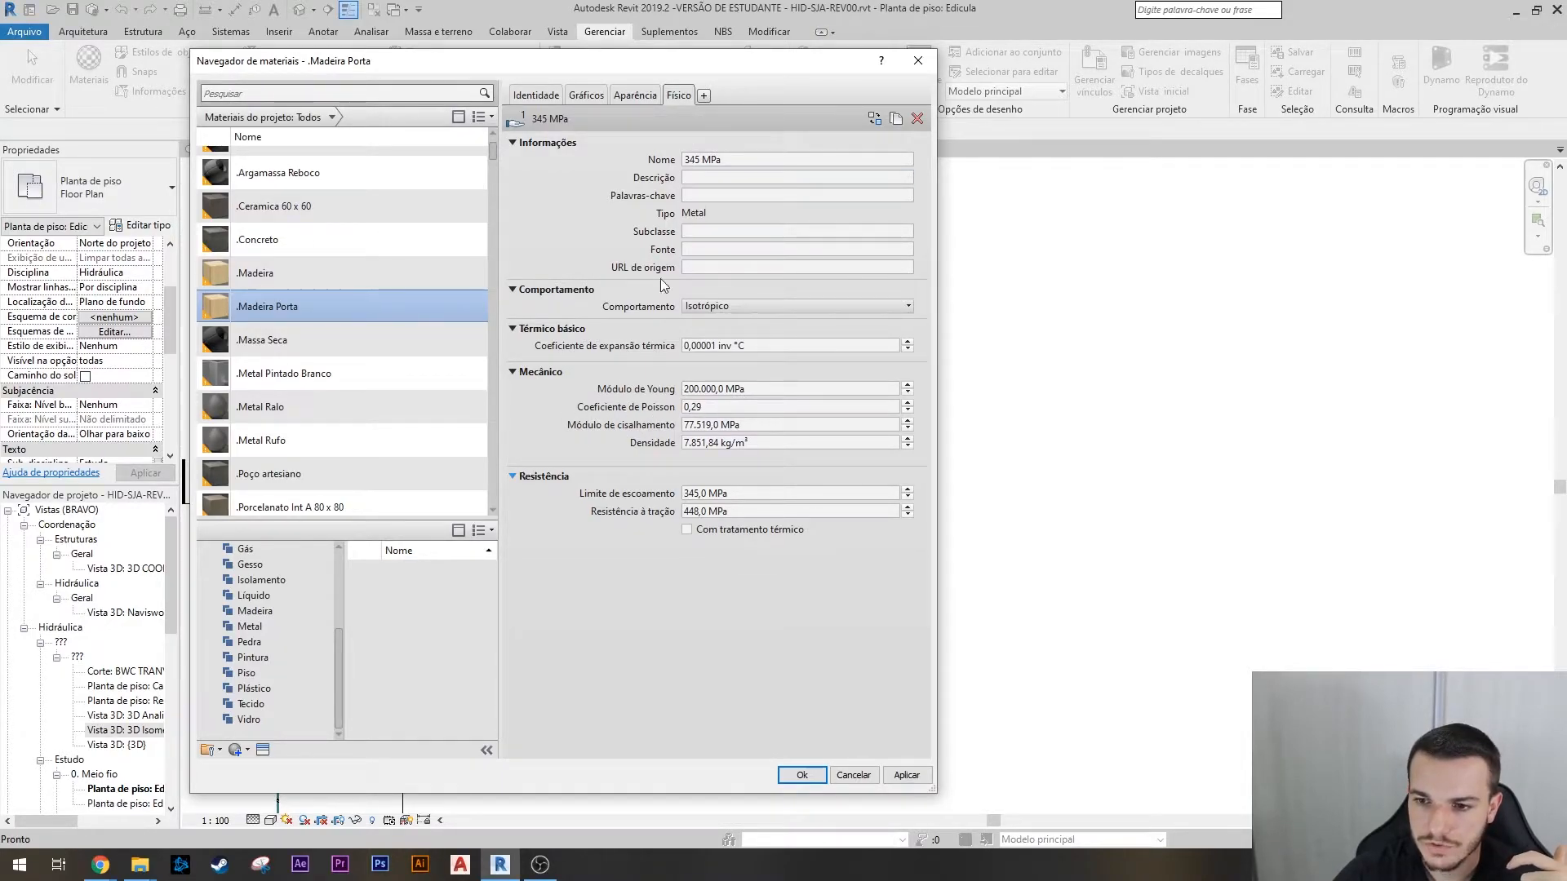
- Add the Plastic Laminate thermal asset from the document resources to .Madeira Porta
click(704, 96)
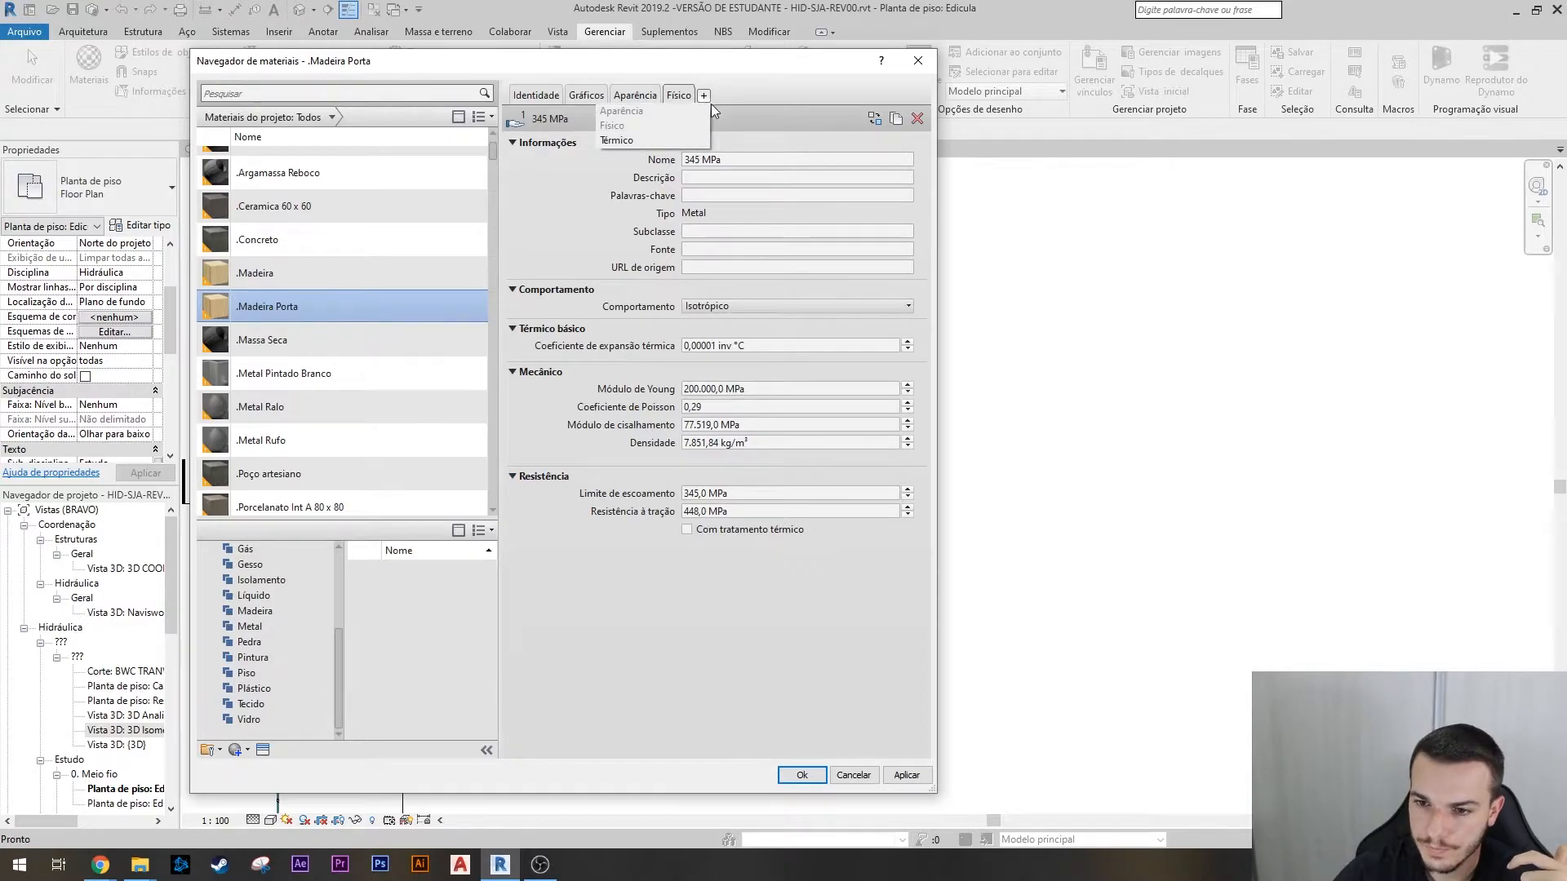
click(638, 139)
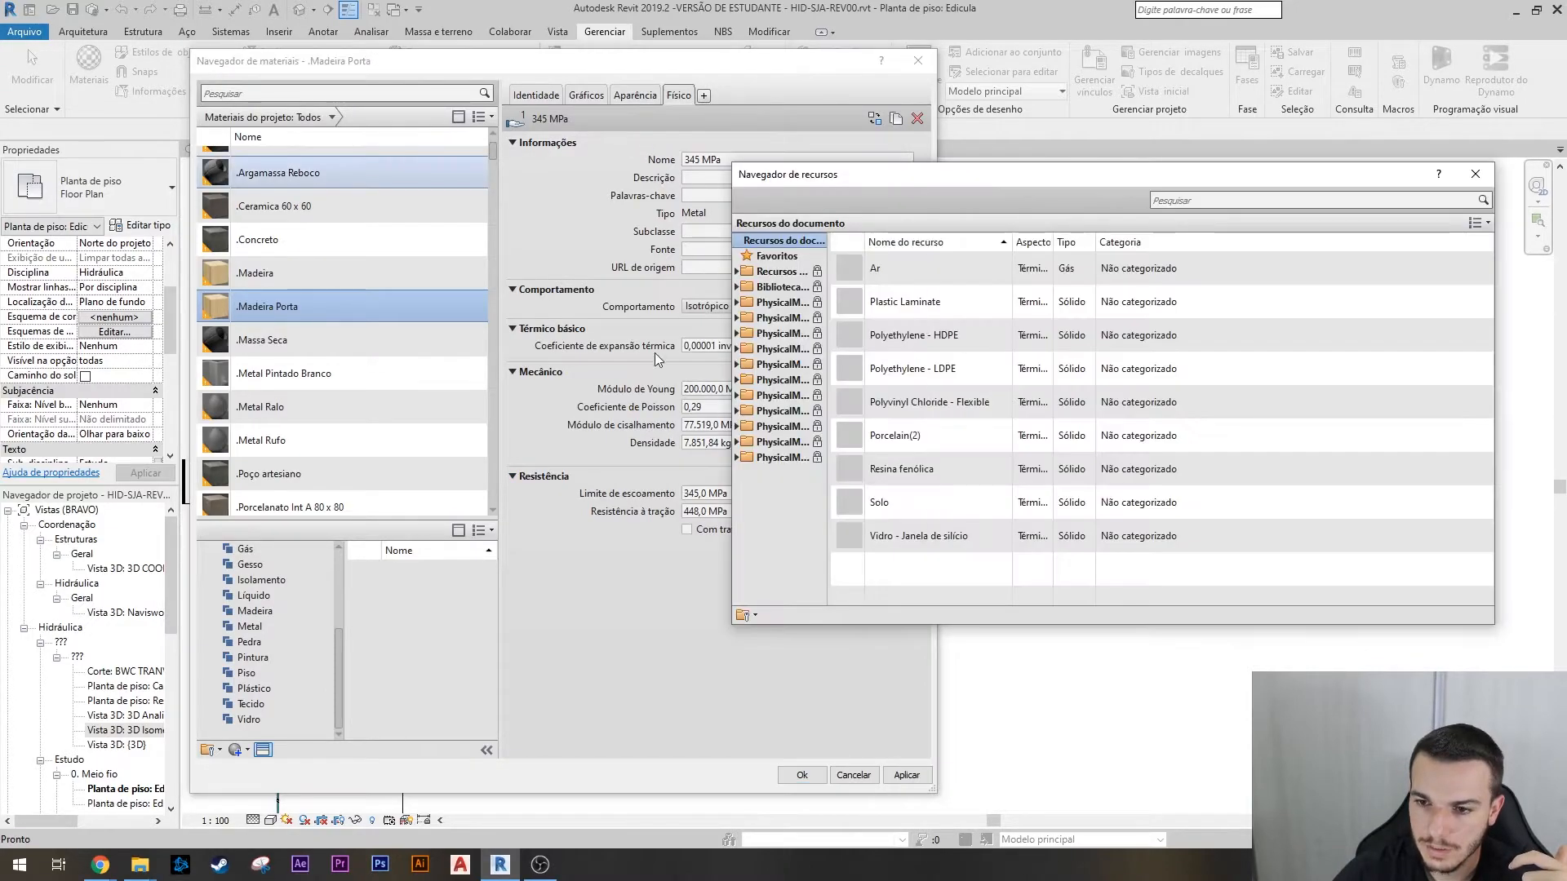
click(737, 273)
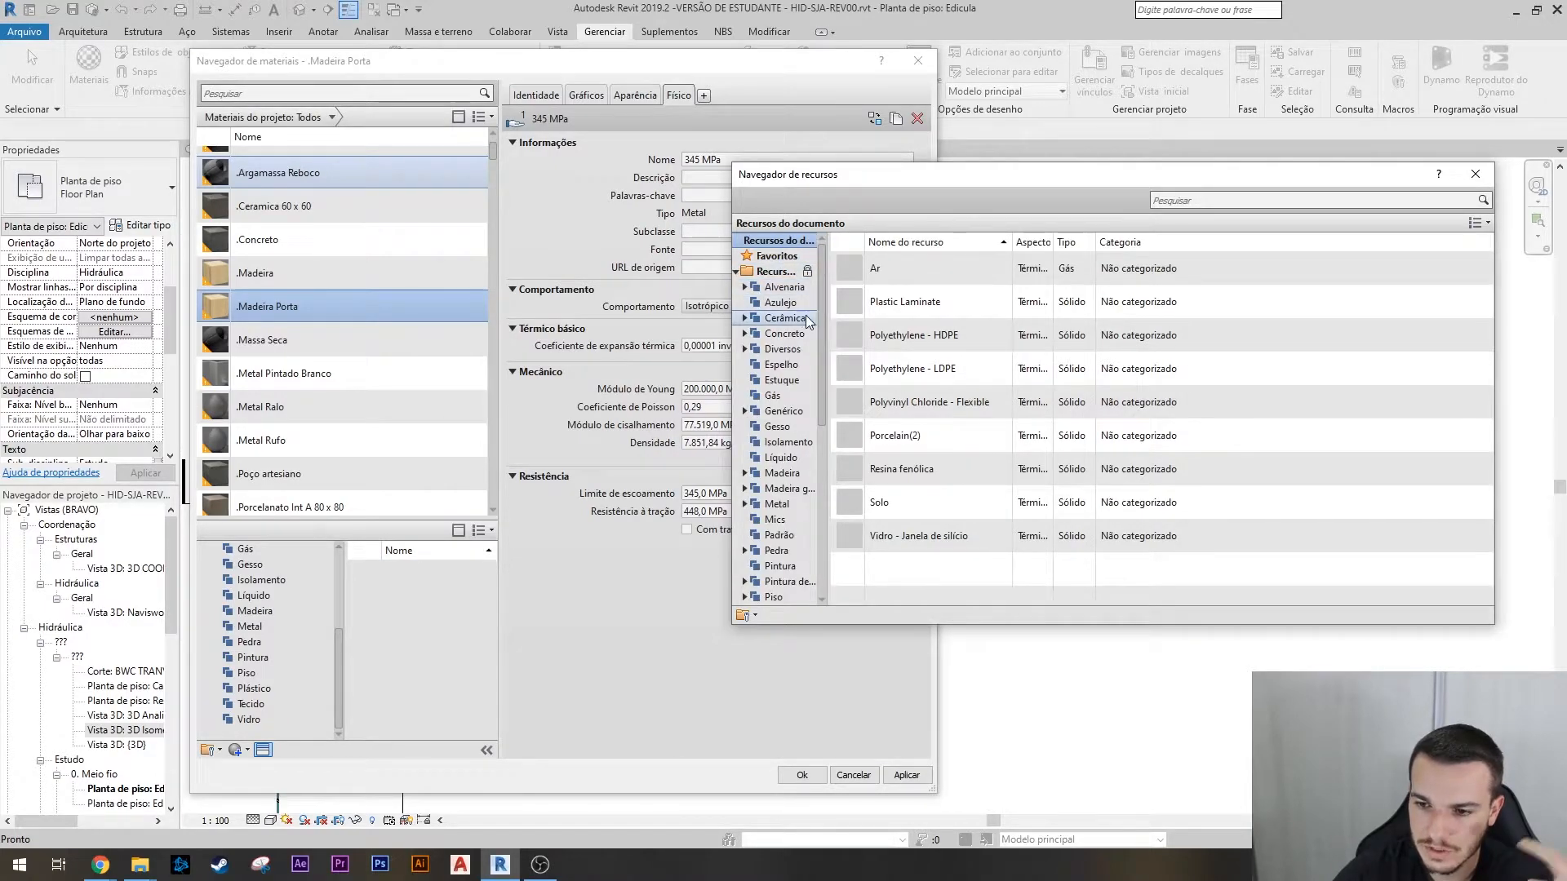
click(737, 271)
click(945, 349)
double_click(938, 313)
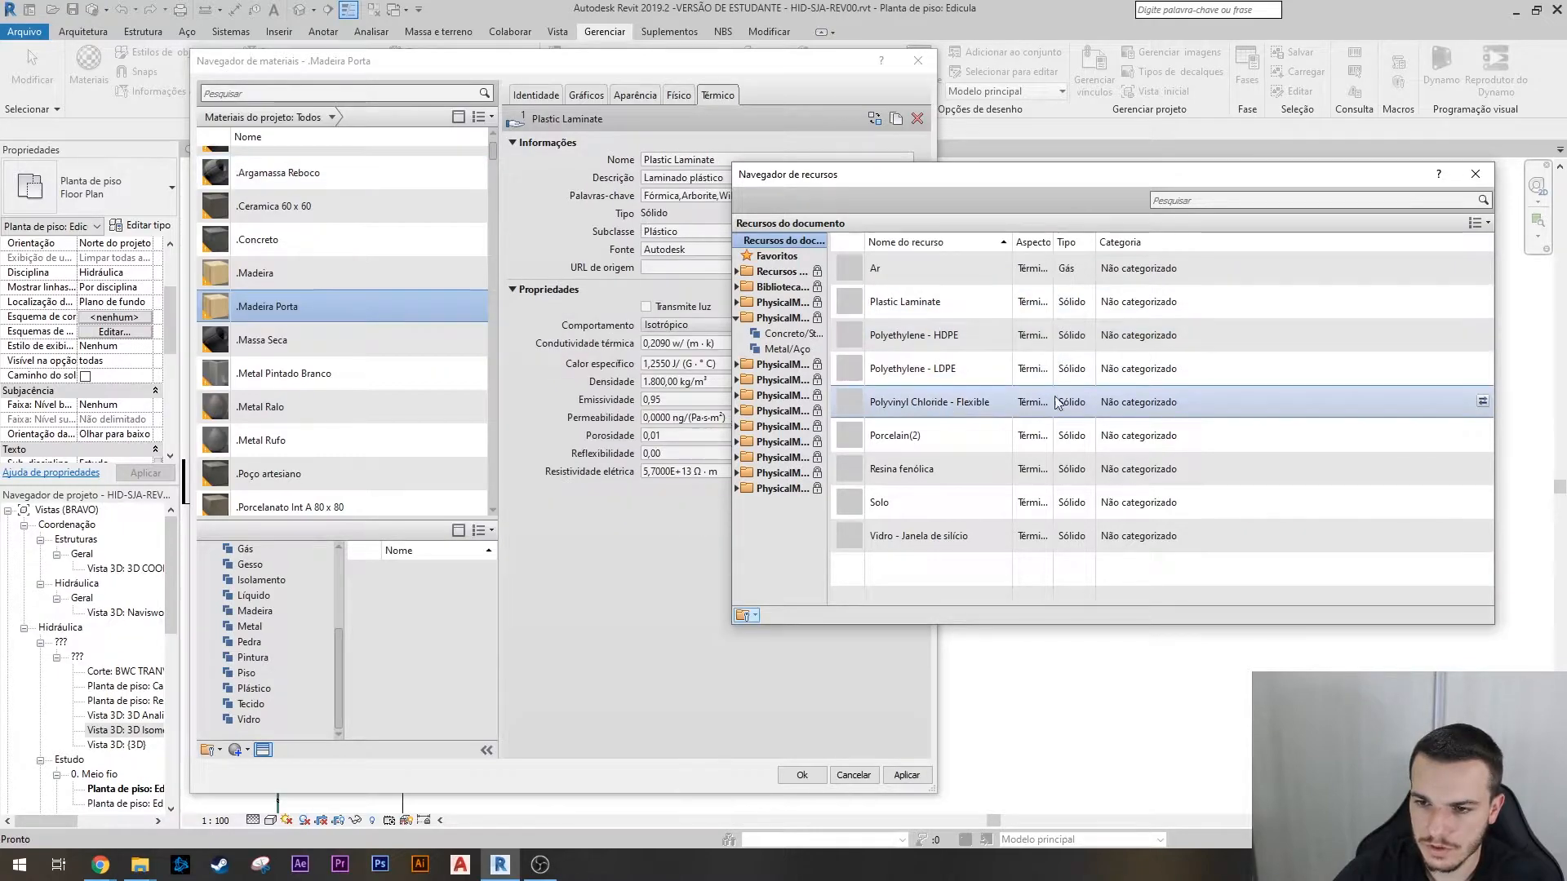
click(1475, 174)
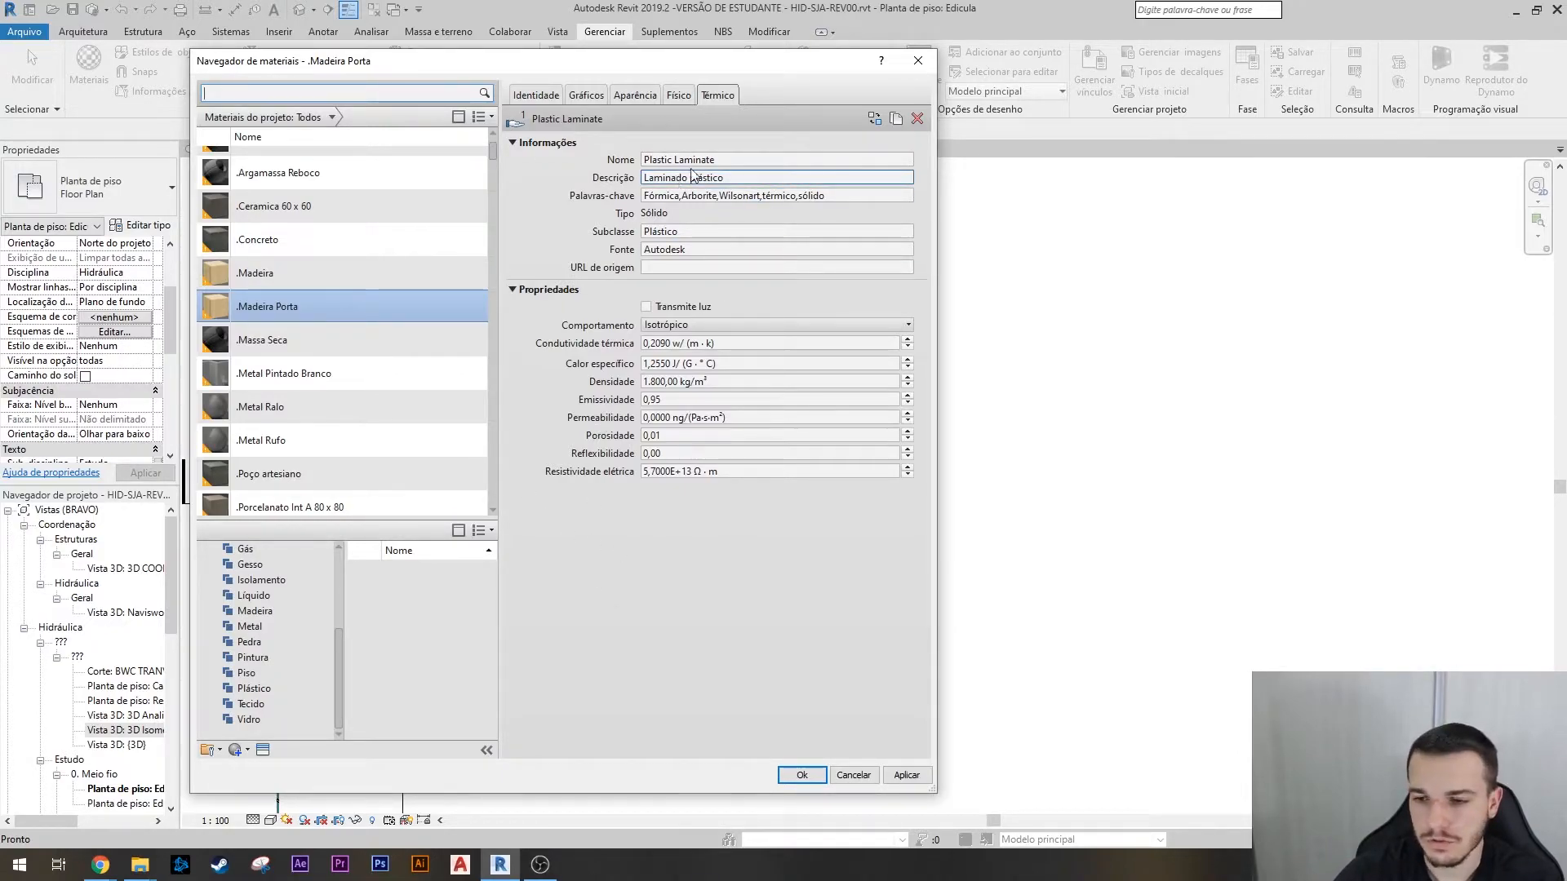
- Review .Madeira Porta's identity, graphics, appearance, physical and thermal properties
click(680, 95)
click(708, 96)
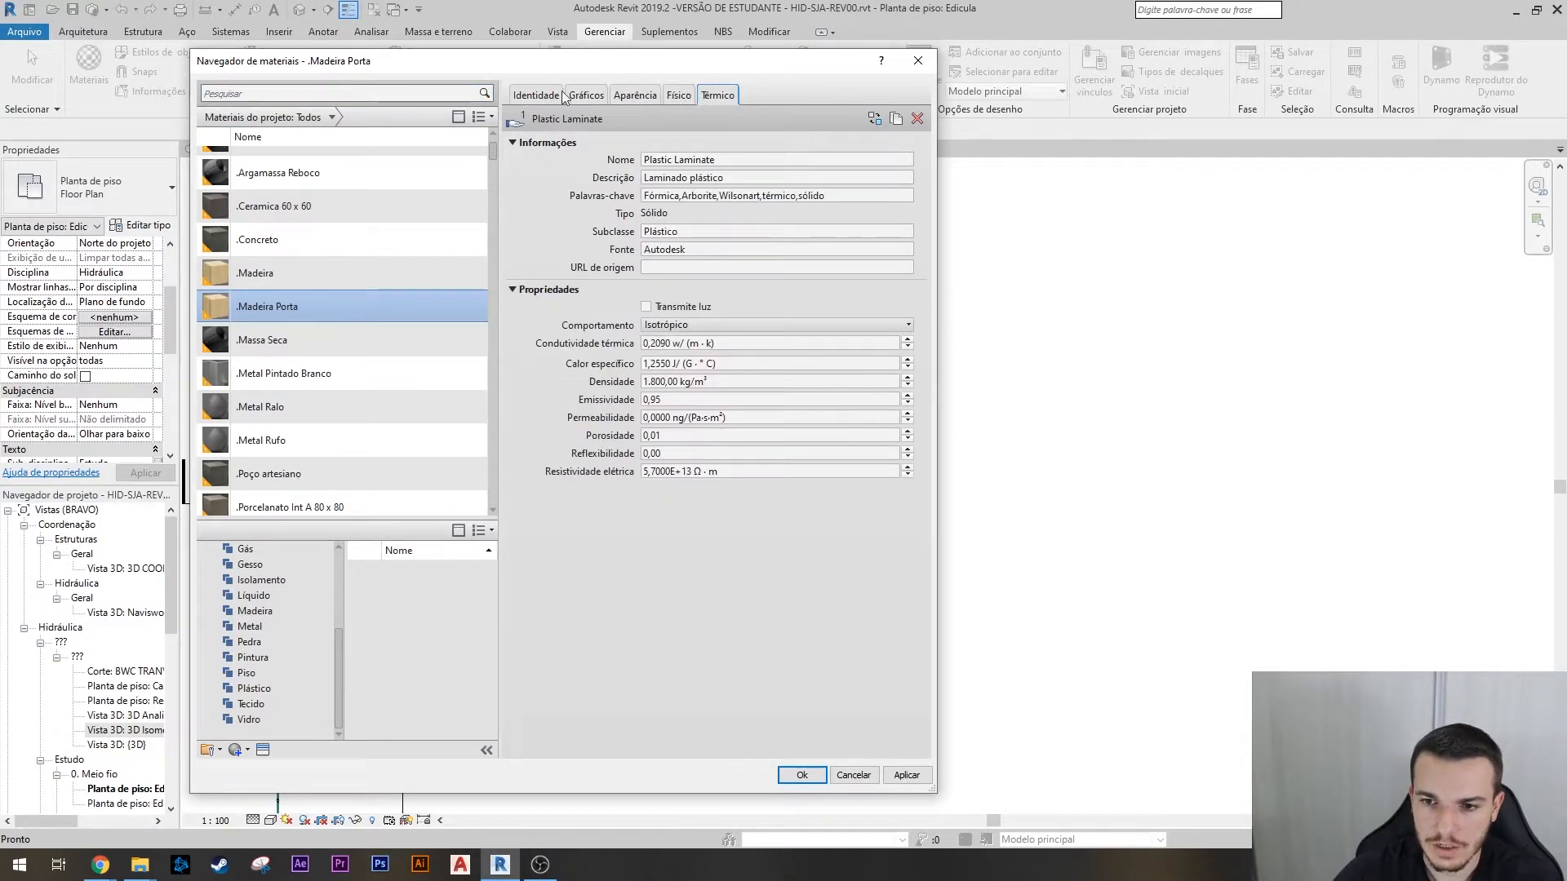
click(554, 95)
click(588, 95)
click(633, 95)
click(679, 96)
click(718, 97)
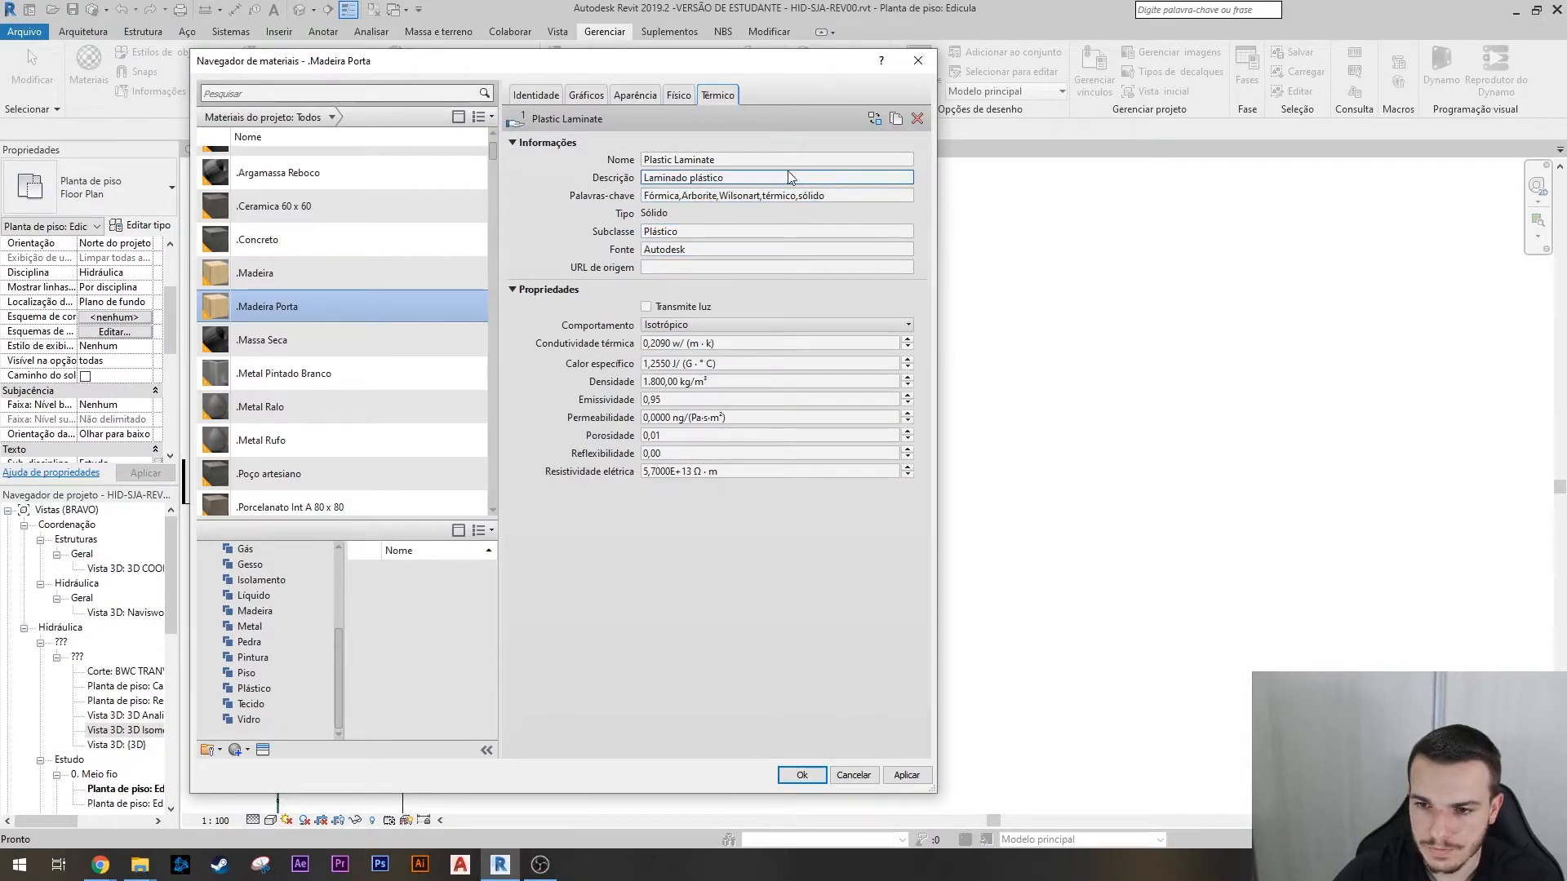
- Remove the Plastic Laminate thermal asset and the 345 MPa physical asset from .Madeira Porta
click(917, 119)
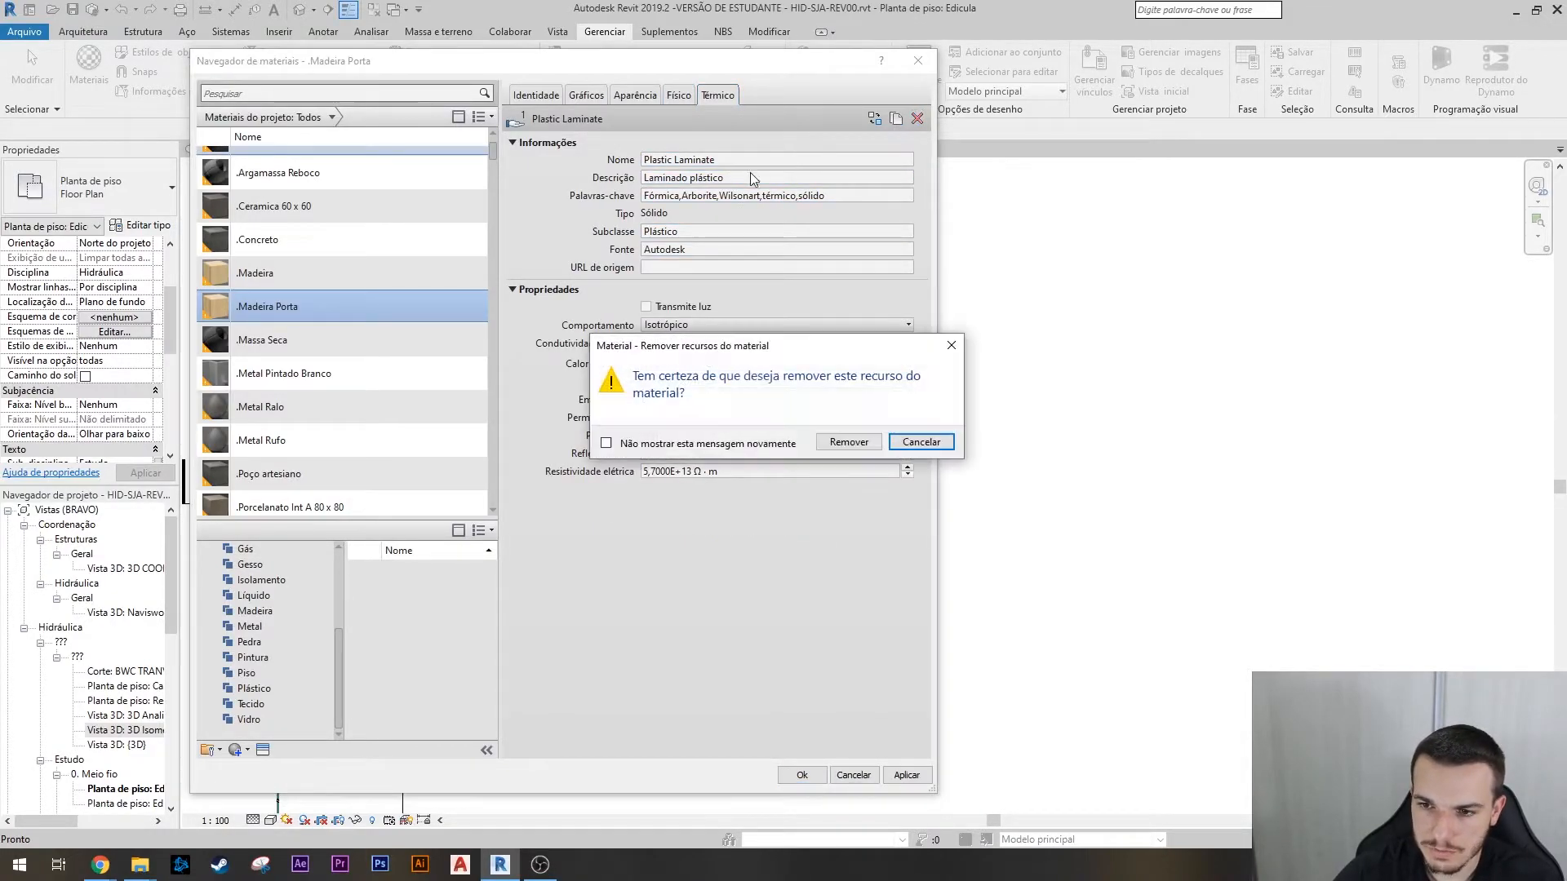
click(841, 443)
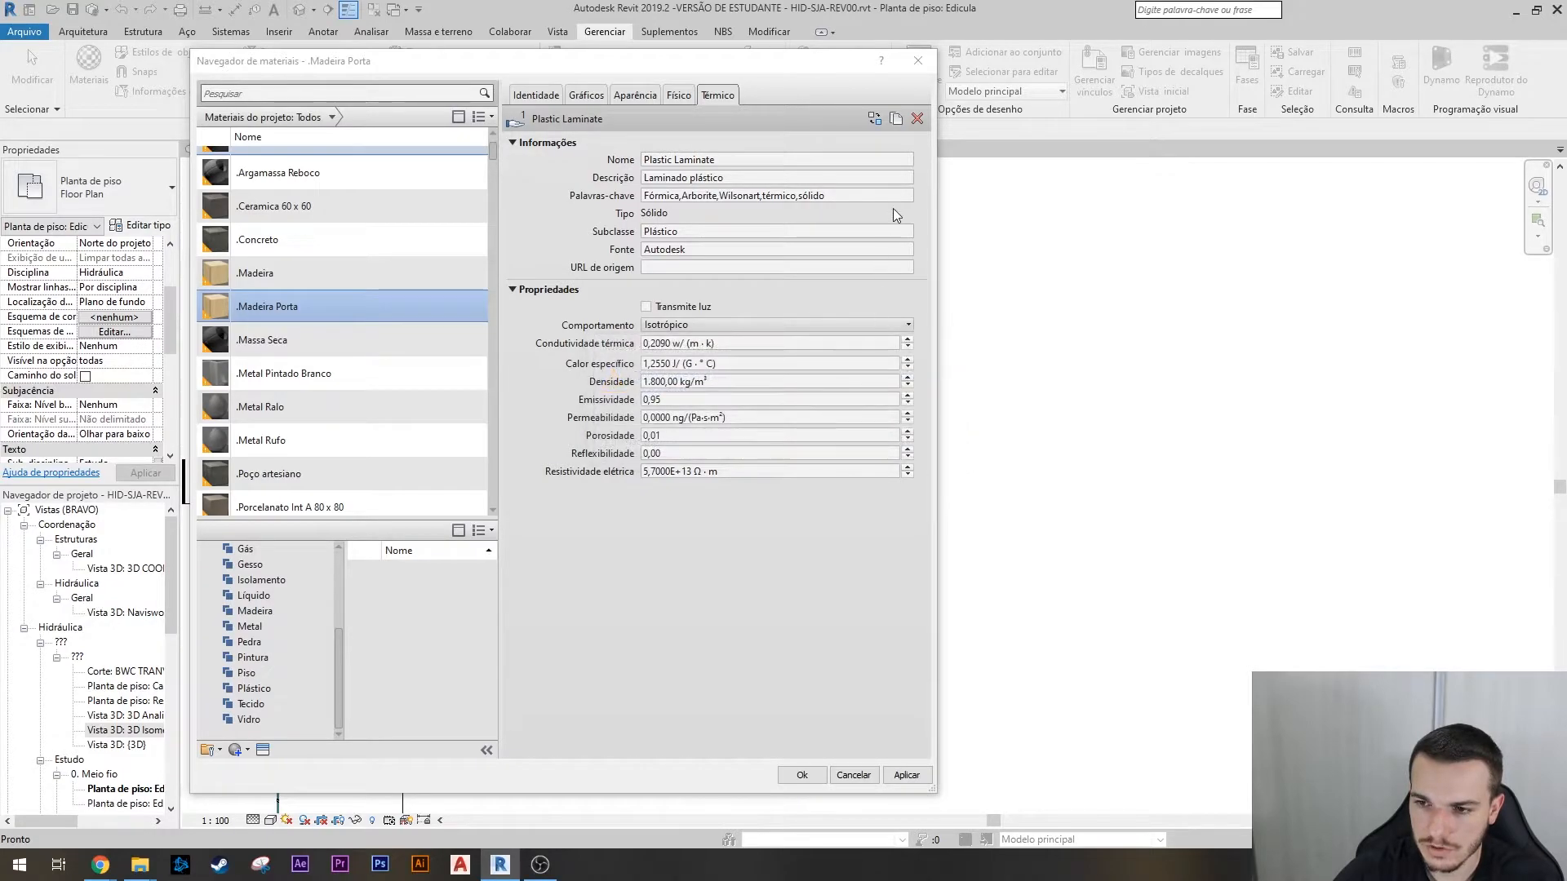
click(681, 98)
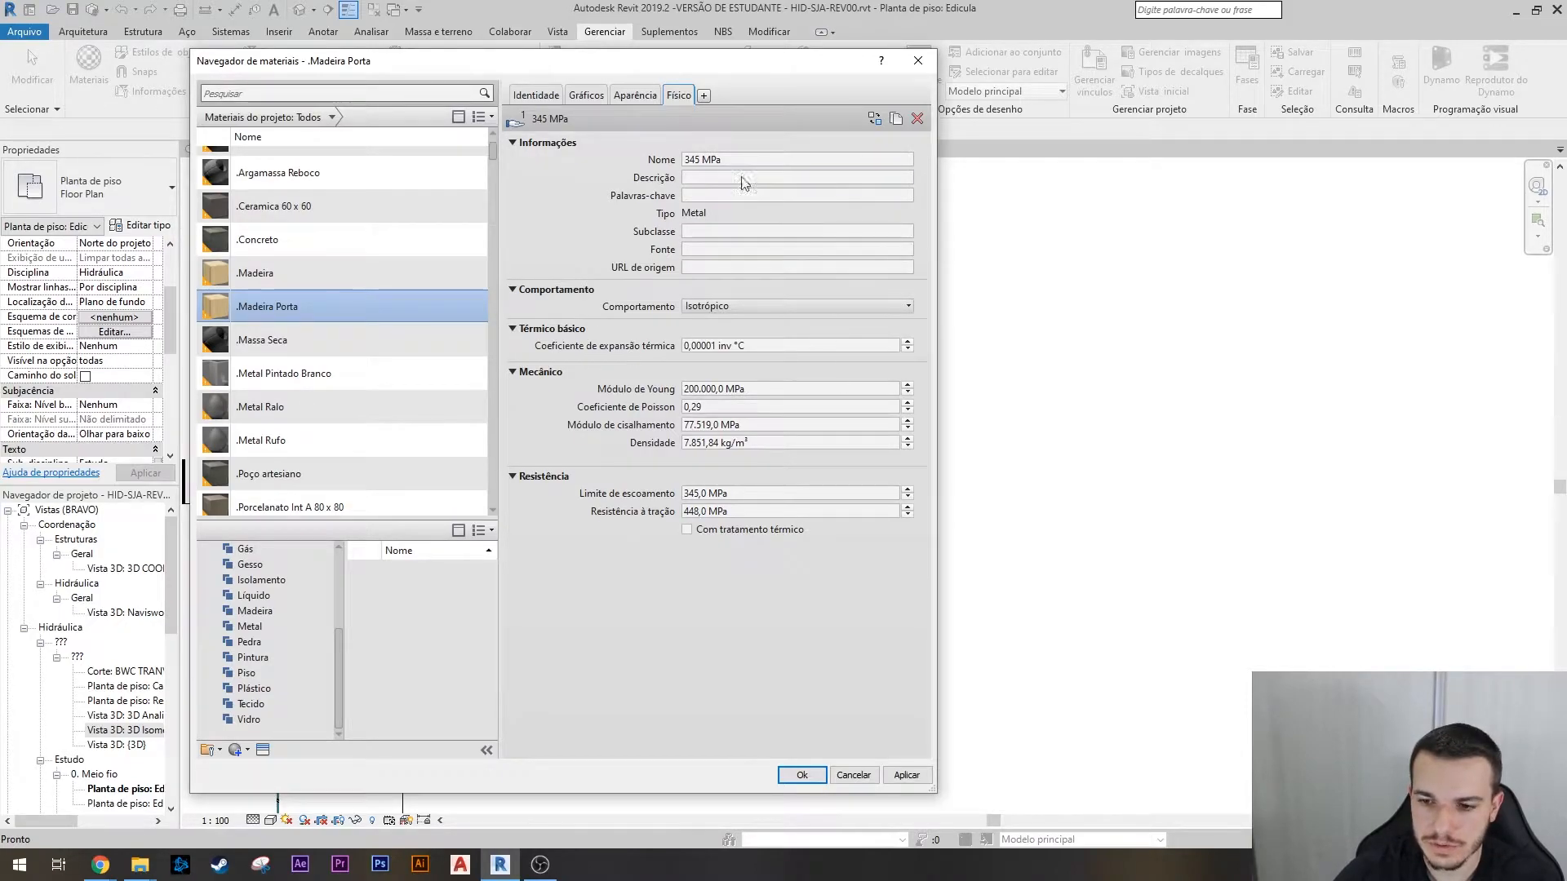
click(917, 119)
click(840, 443)
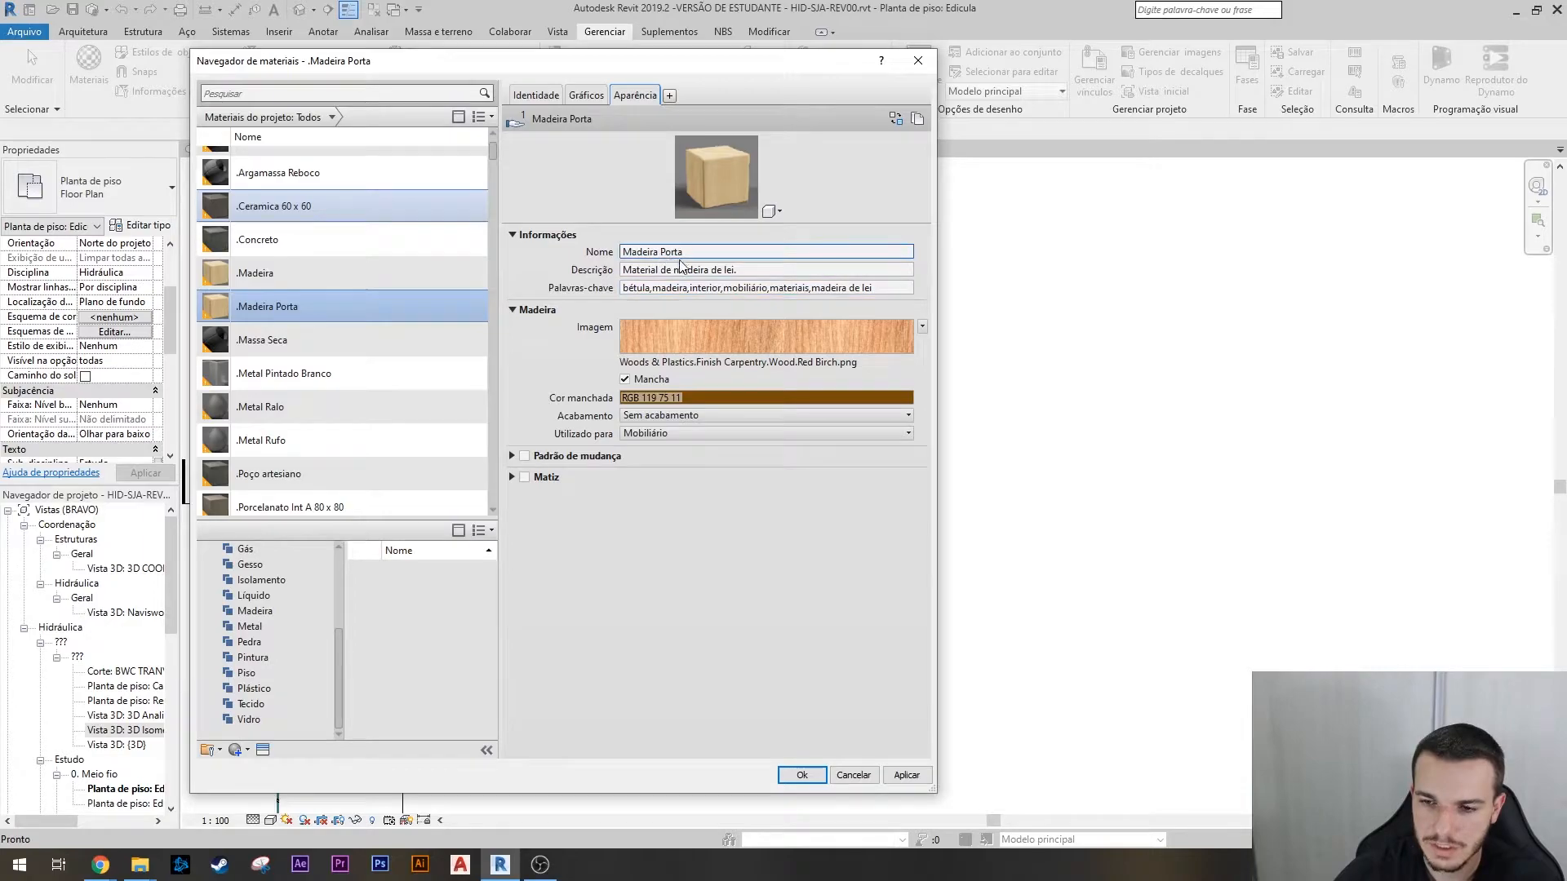
- Compare the appearance settings of .Madeira Porta, .Argamassa Reboco, .Ceramica 60 x 60 and .Metal Ralo, including the metal finish options
click(512, 455)
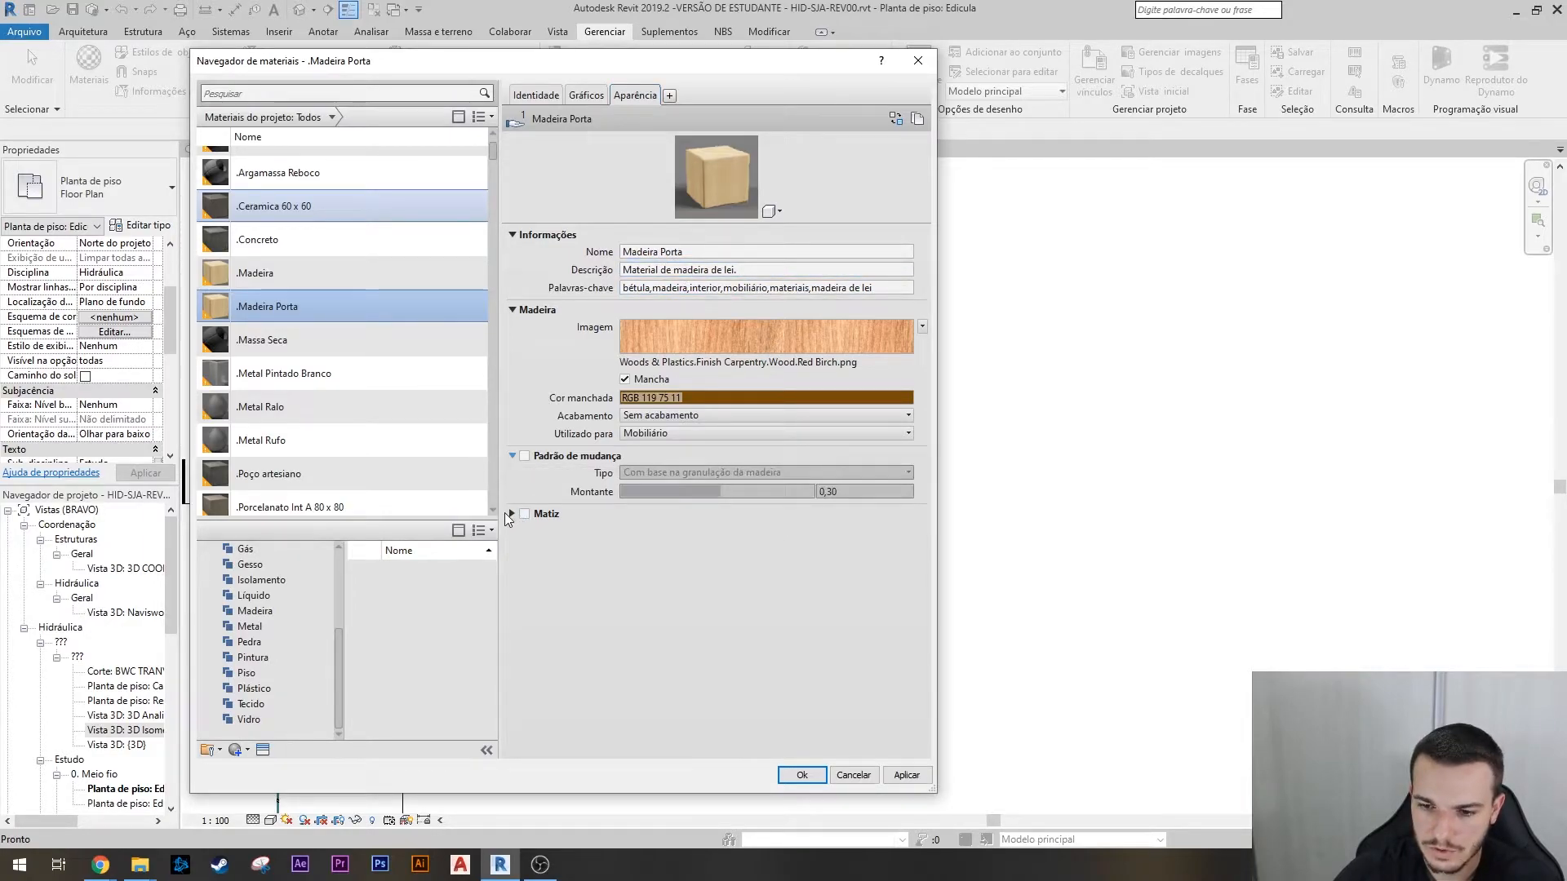
click(511, 513)
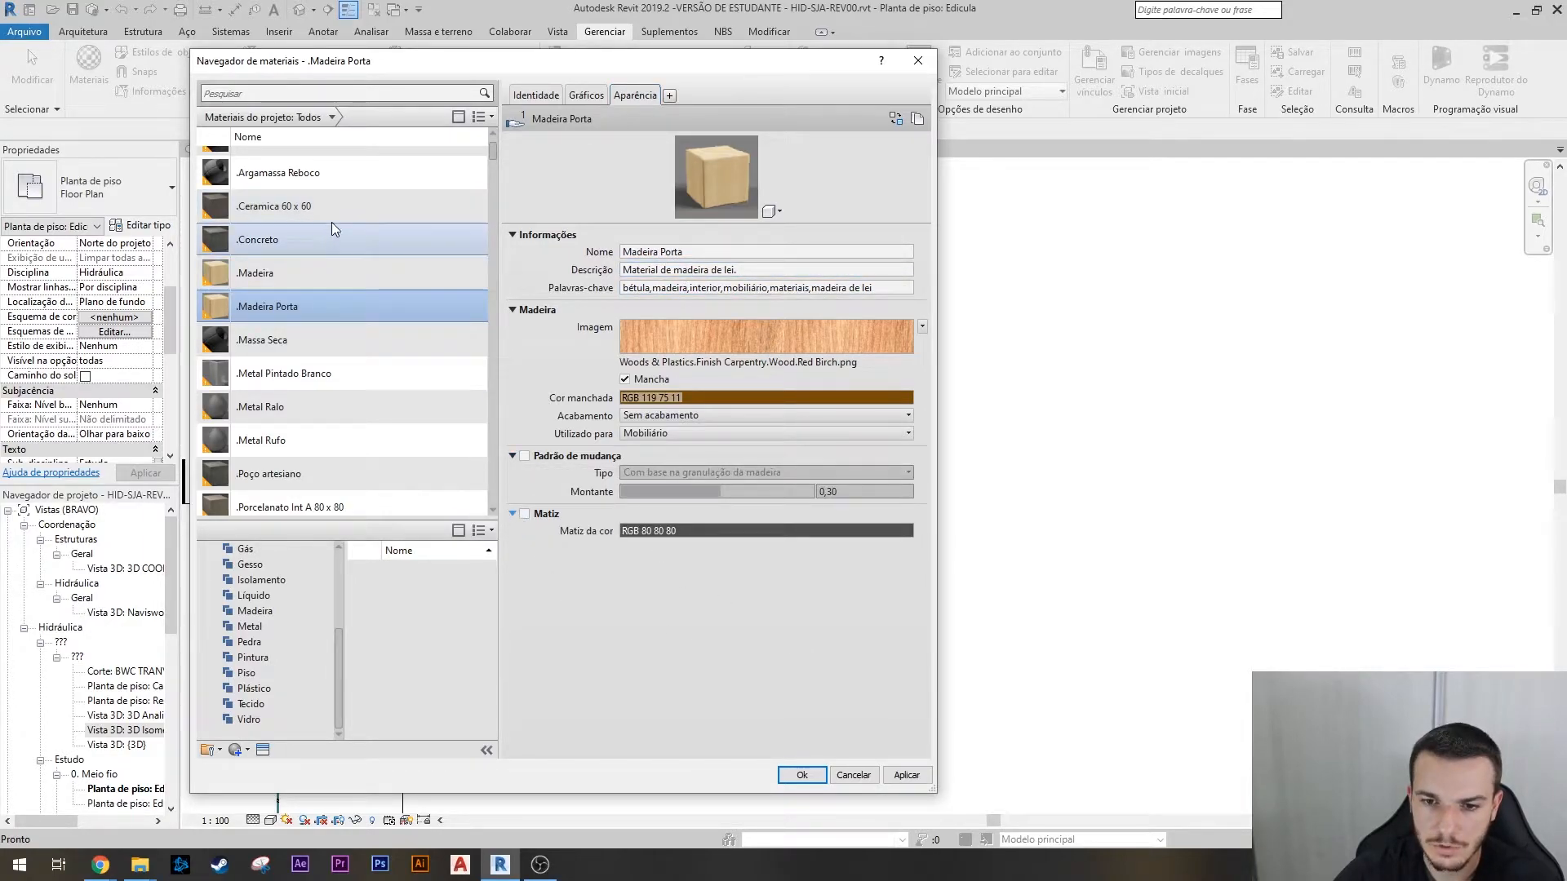
click(351, 172)
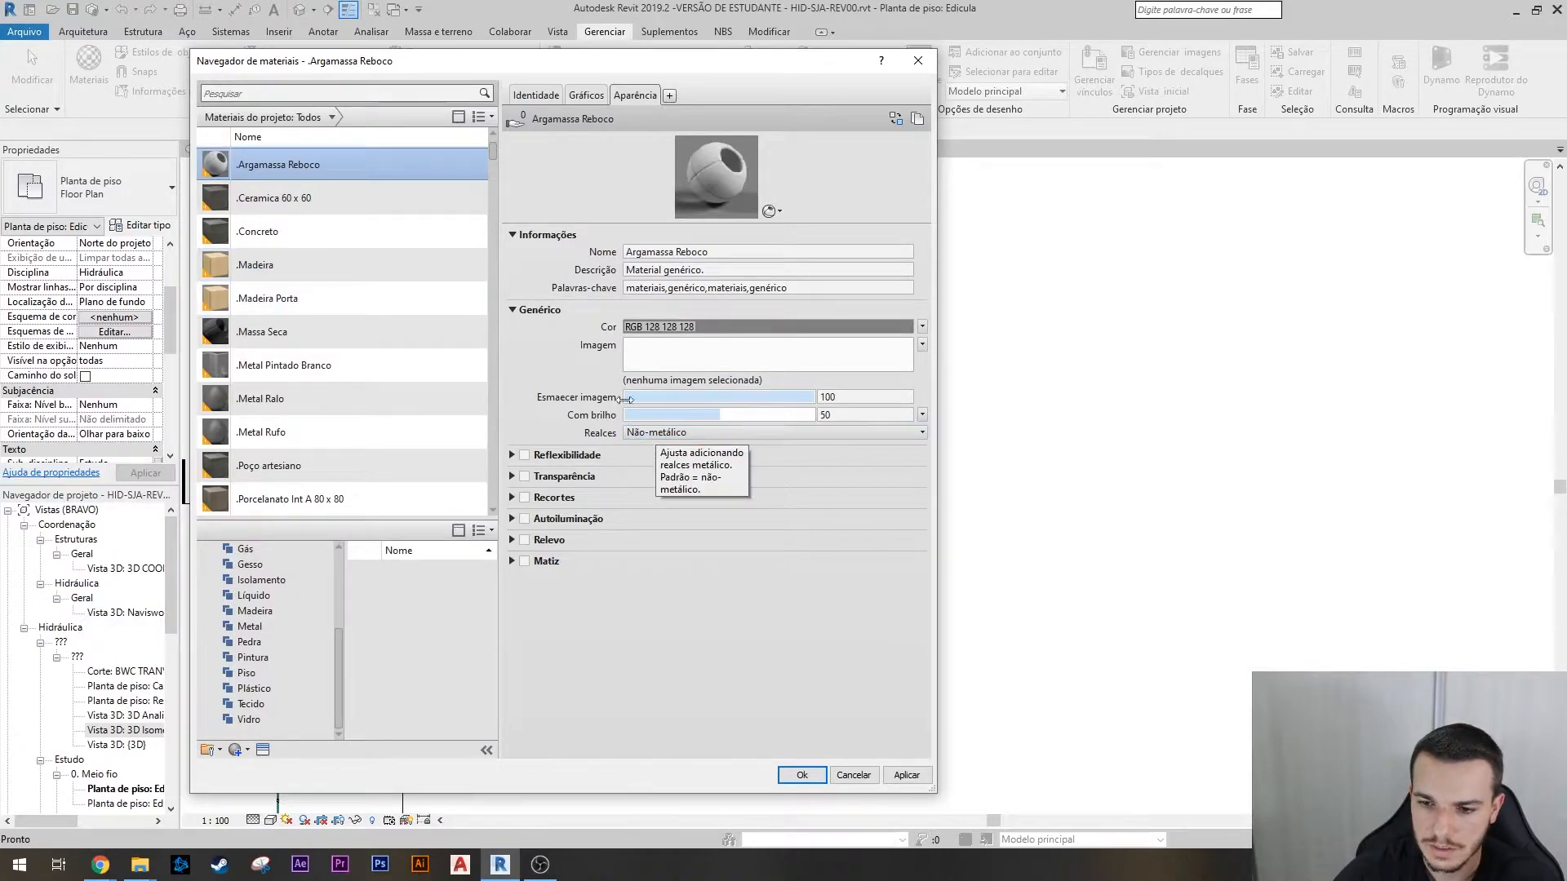
click(273, 204)
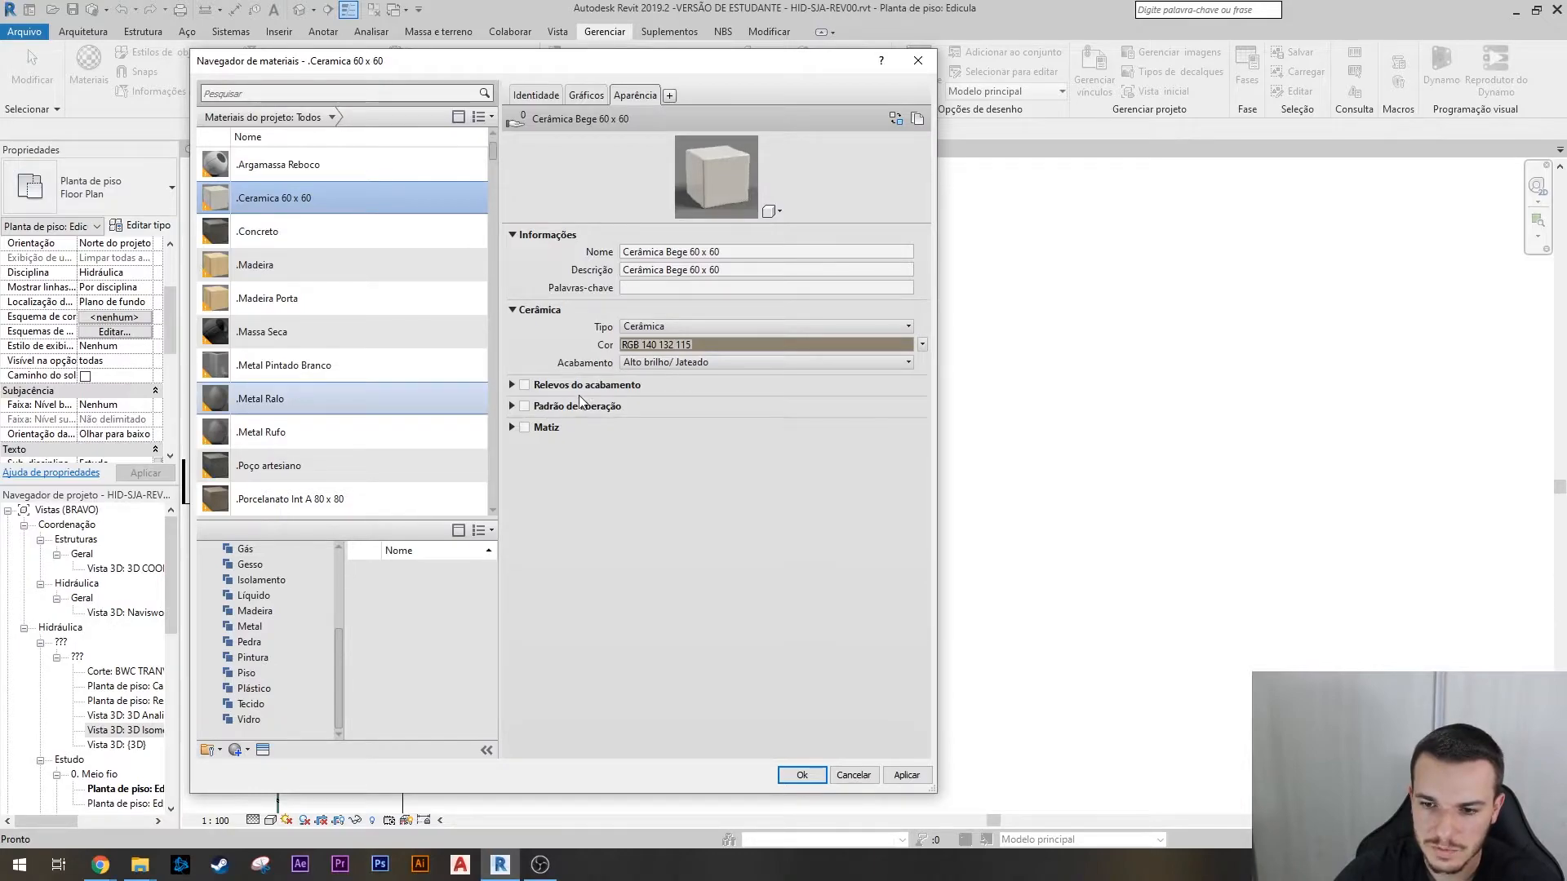
click(512, 384)
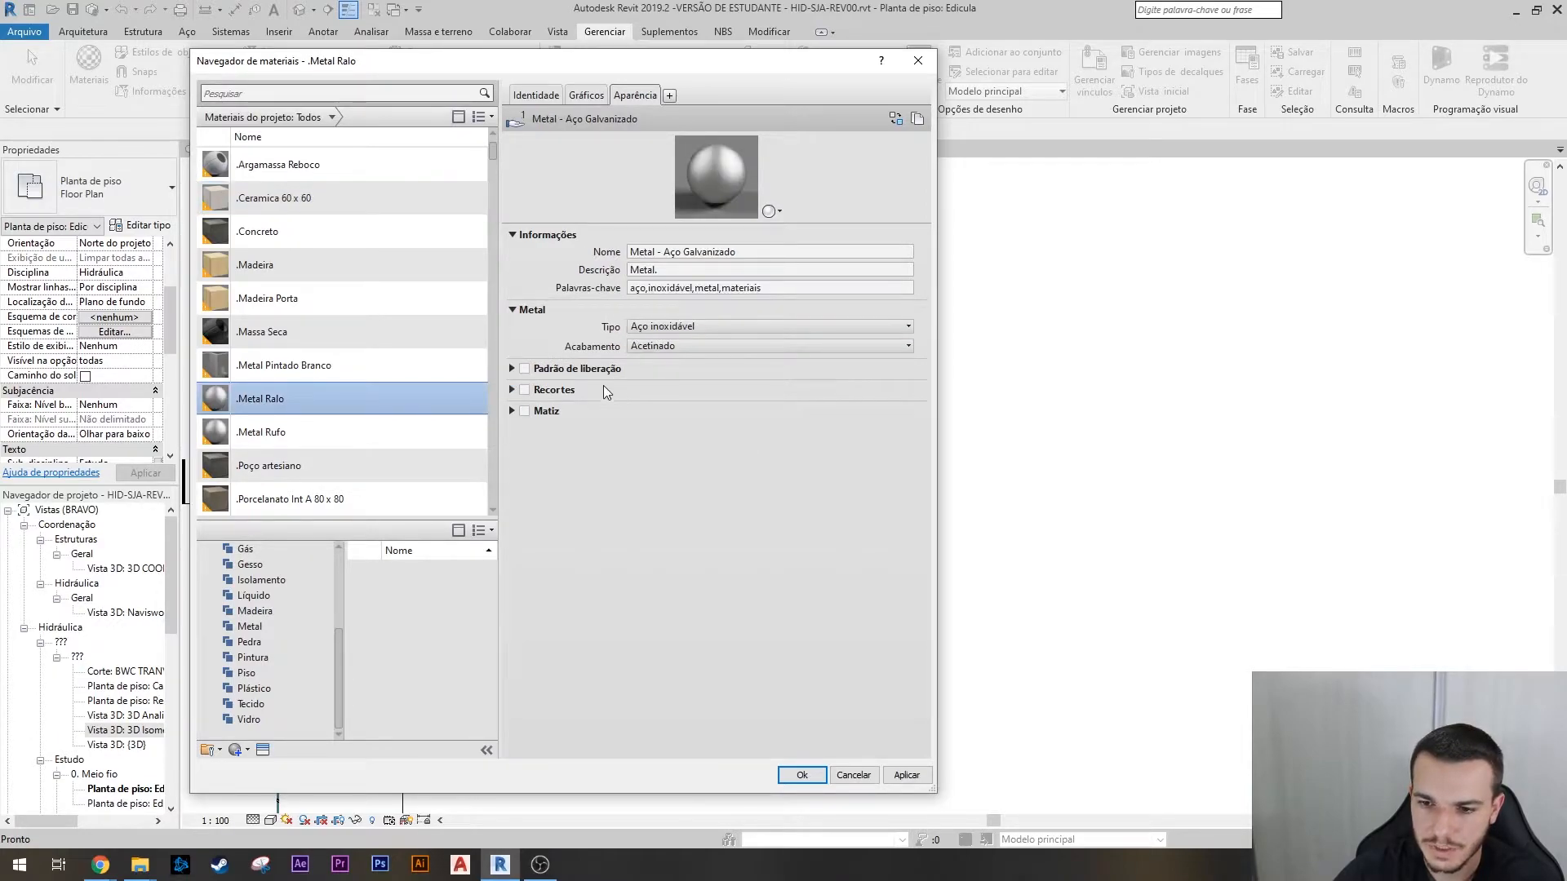
click(669, 347)
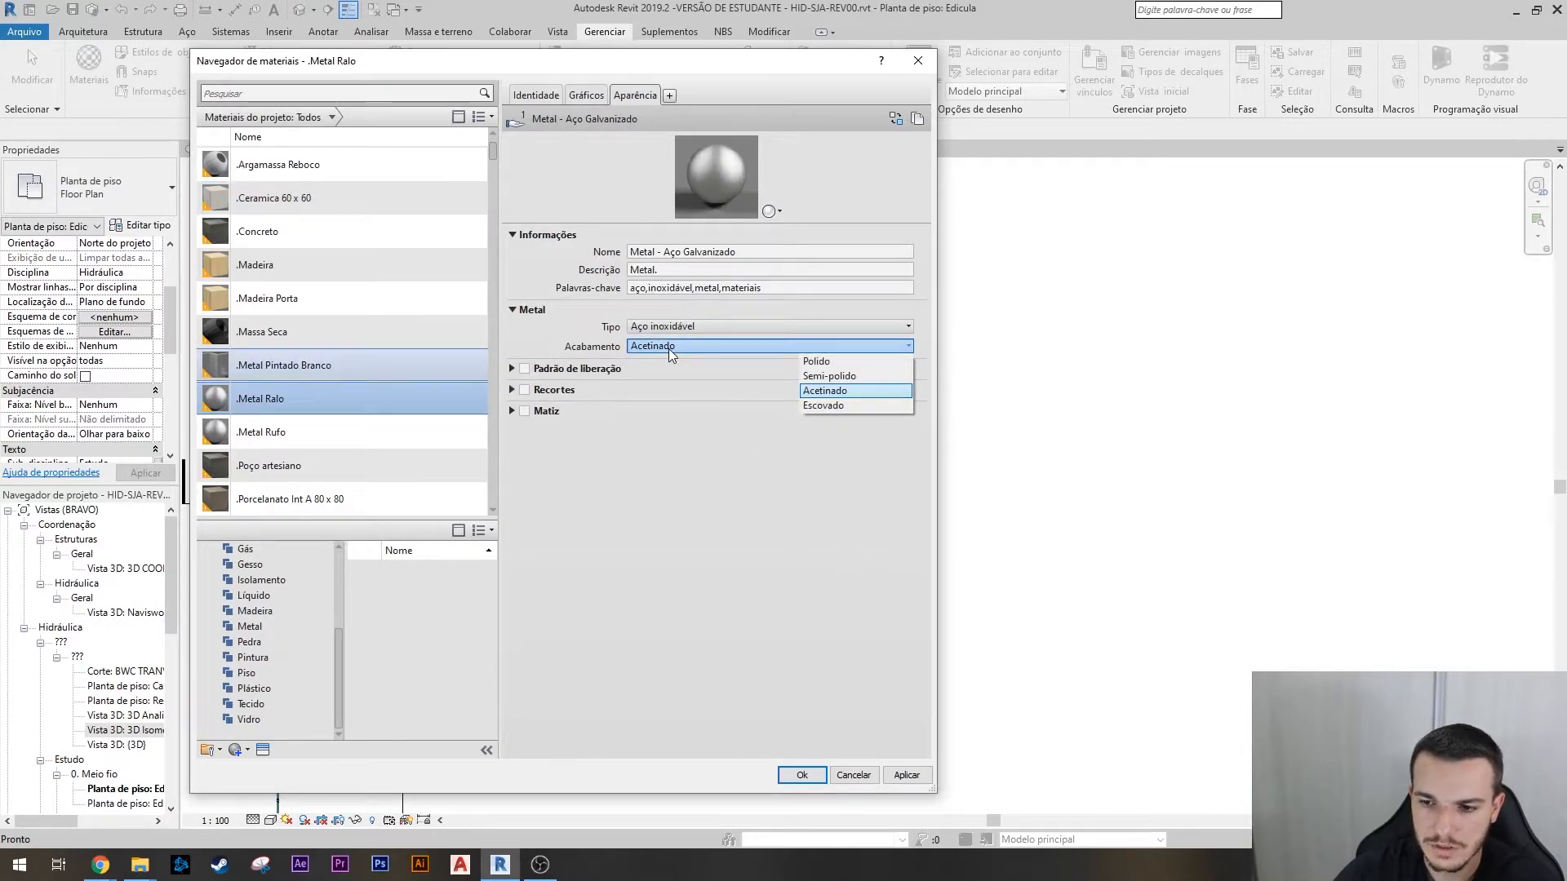
click(703, 482)
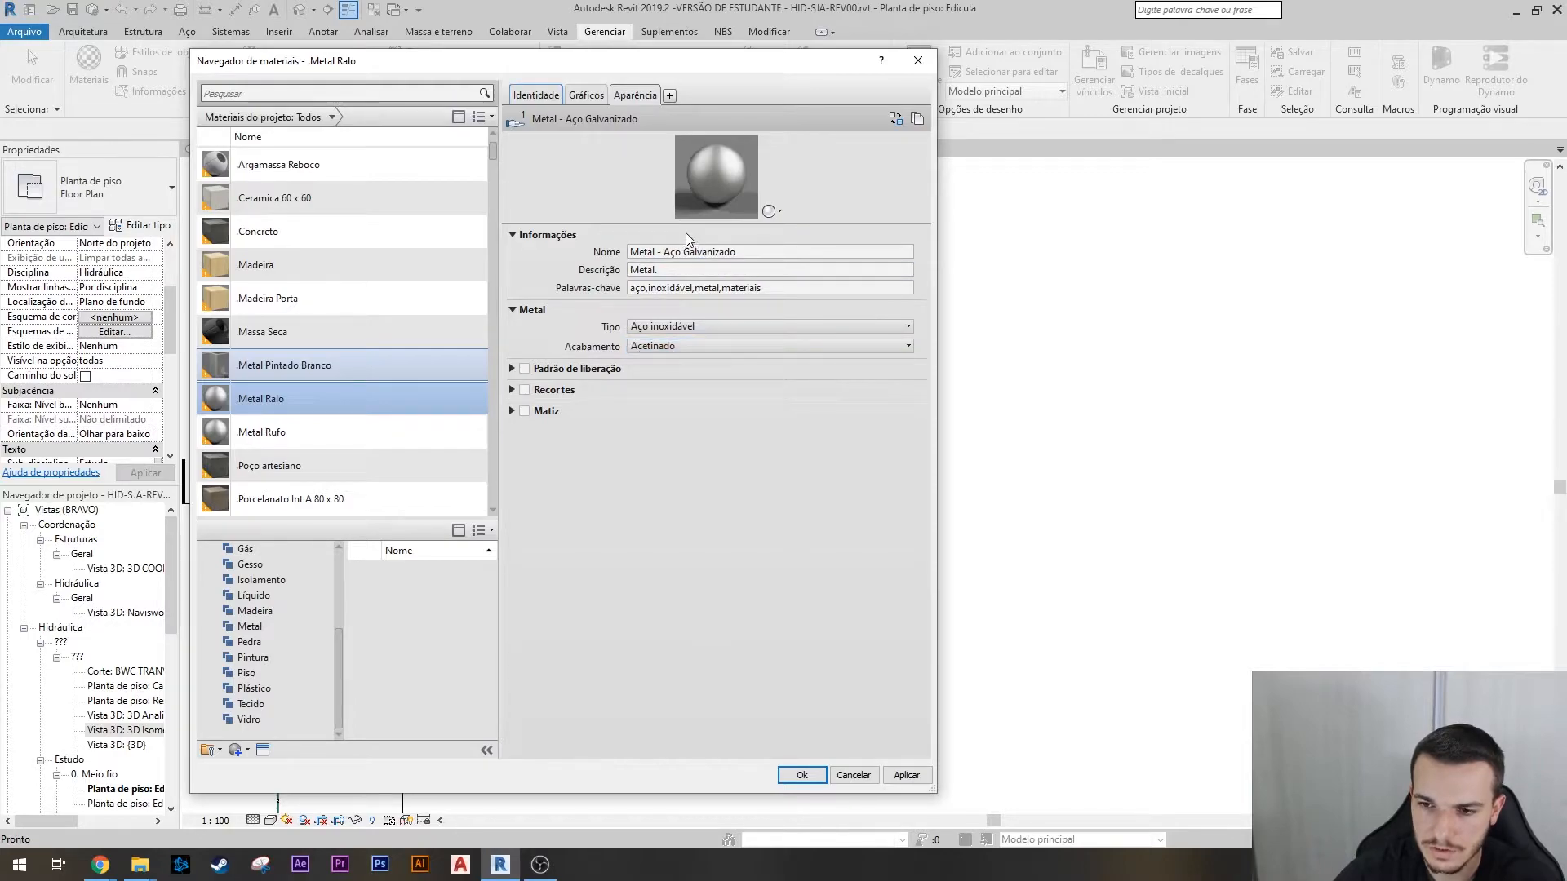
- Enlarge .Metal Ralo's appearance preview and switch its scene to Cubo, ending on Objeto
drag(682, 220, 685, 498)
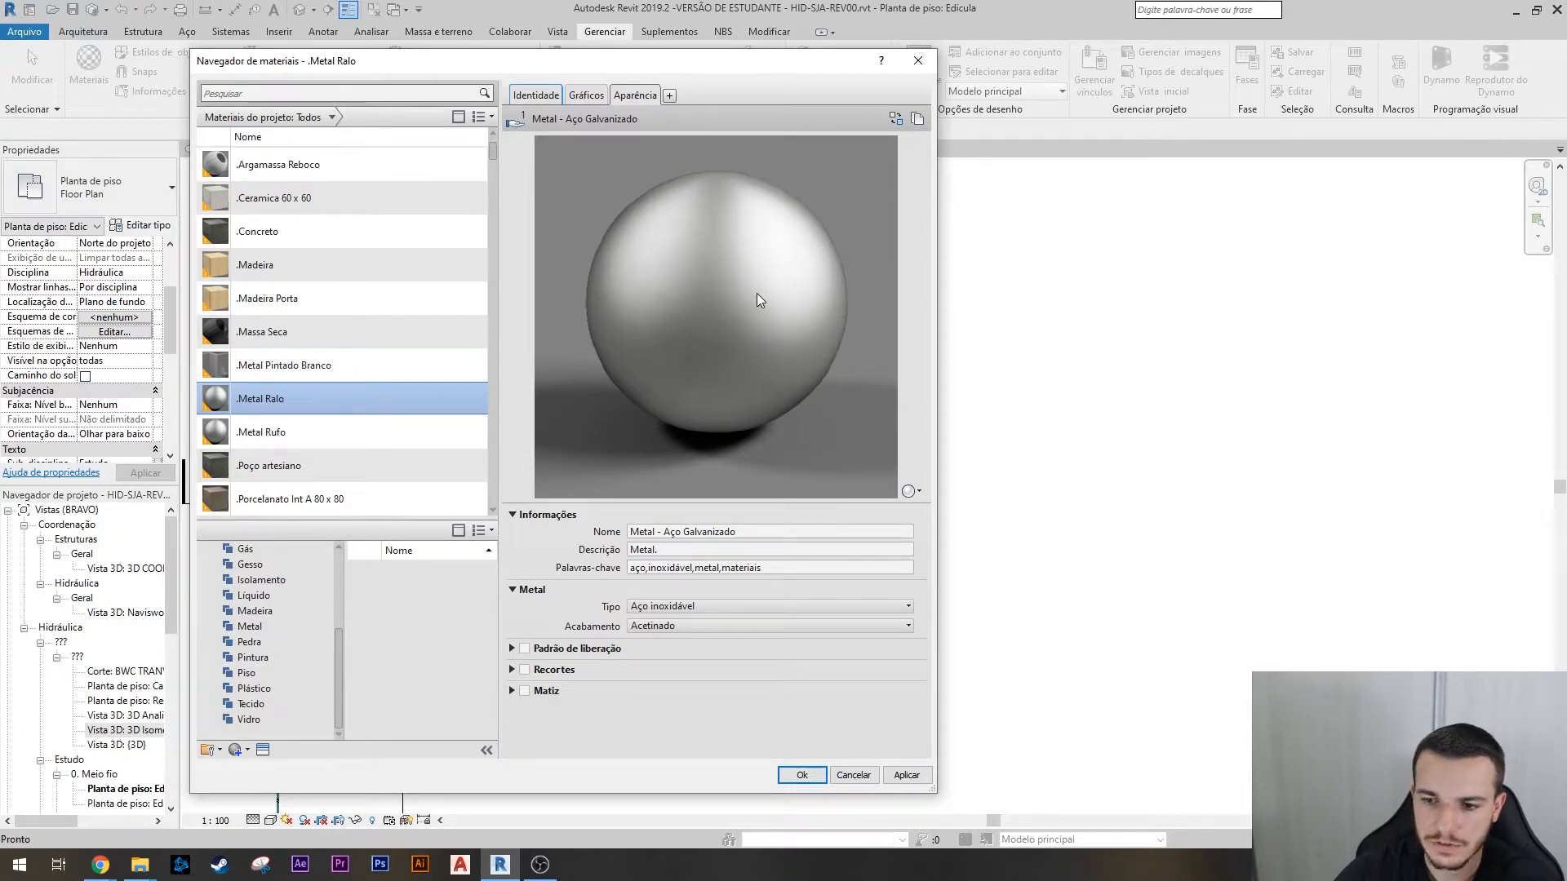
click(913, 492)
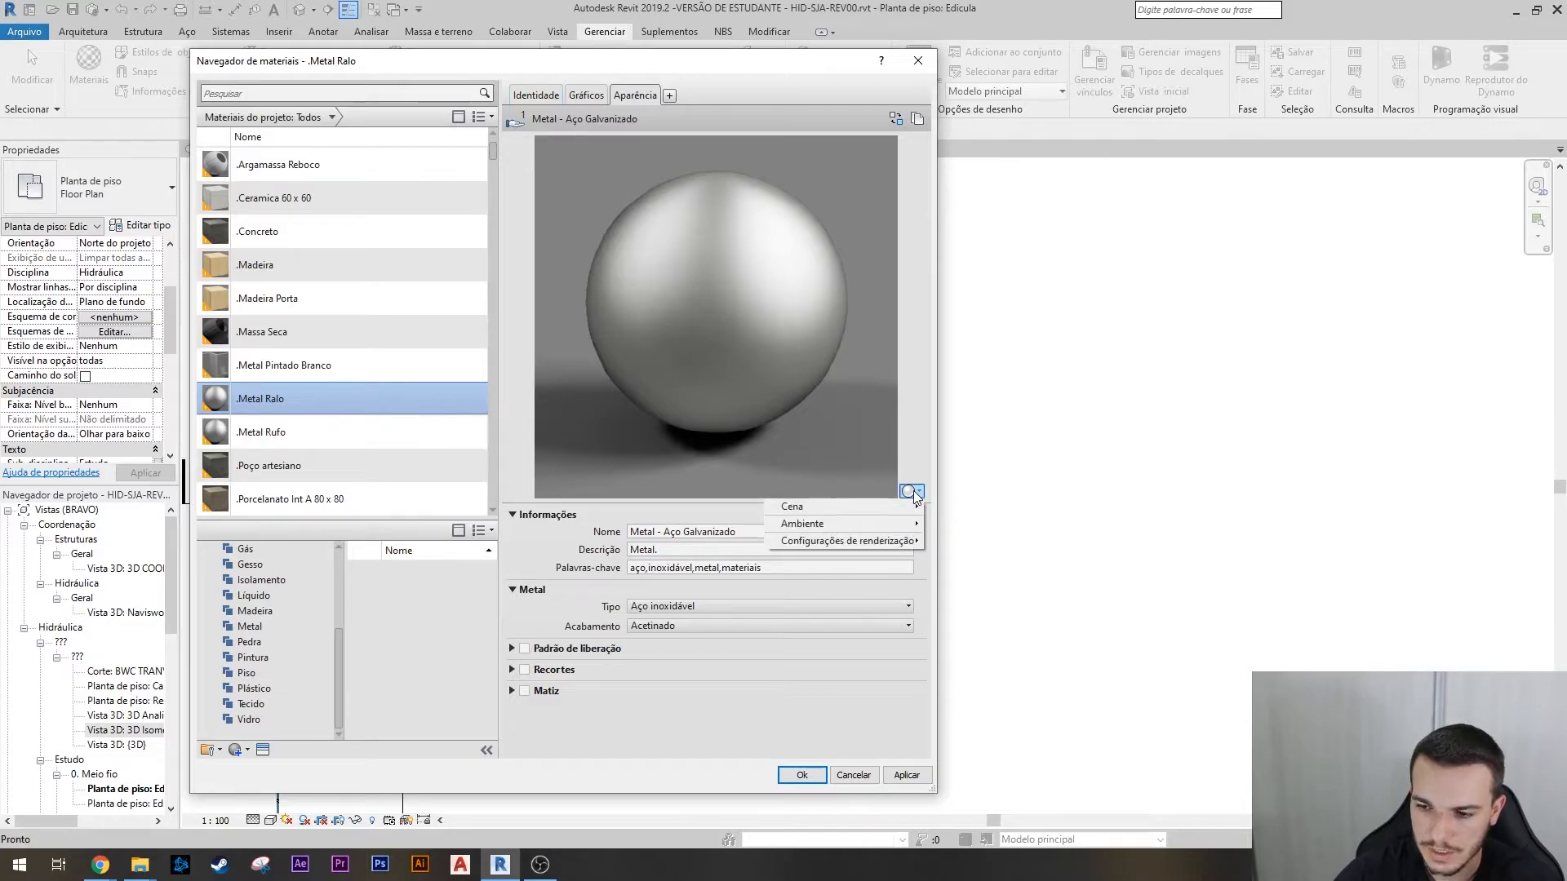
mouse_move(888, 507)
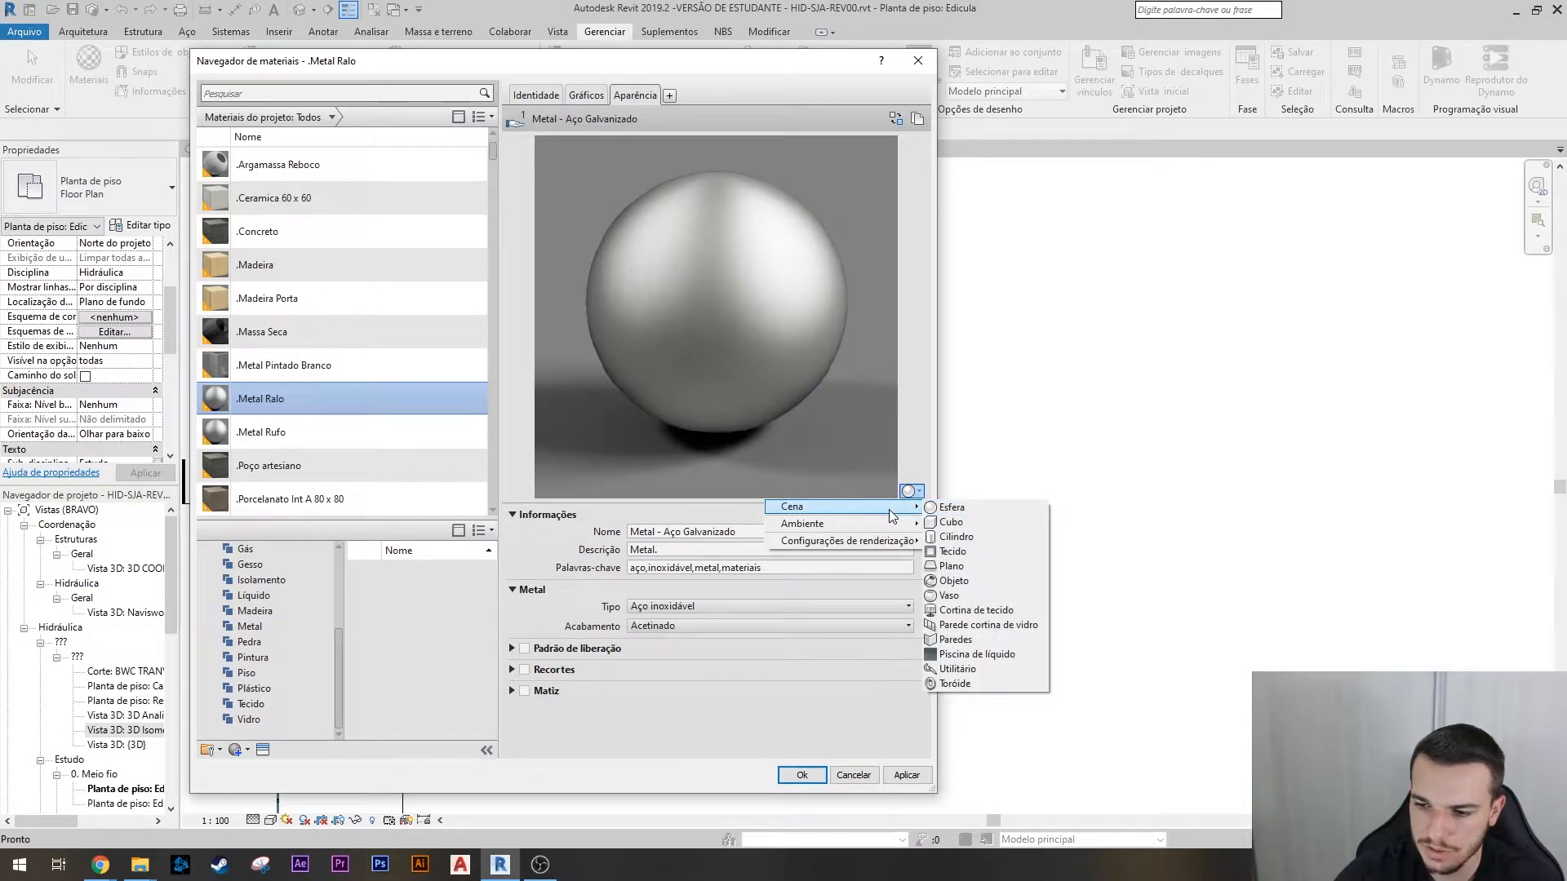
click(954, 520)
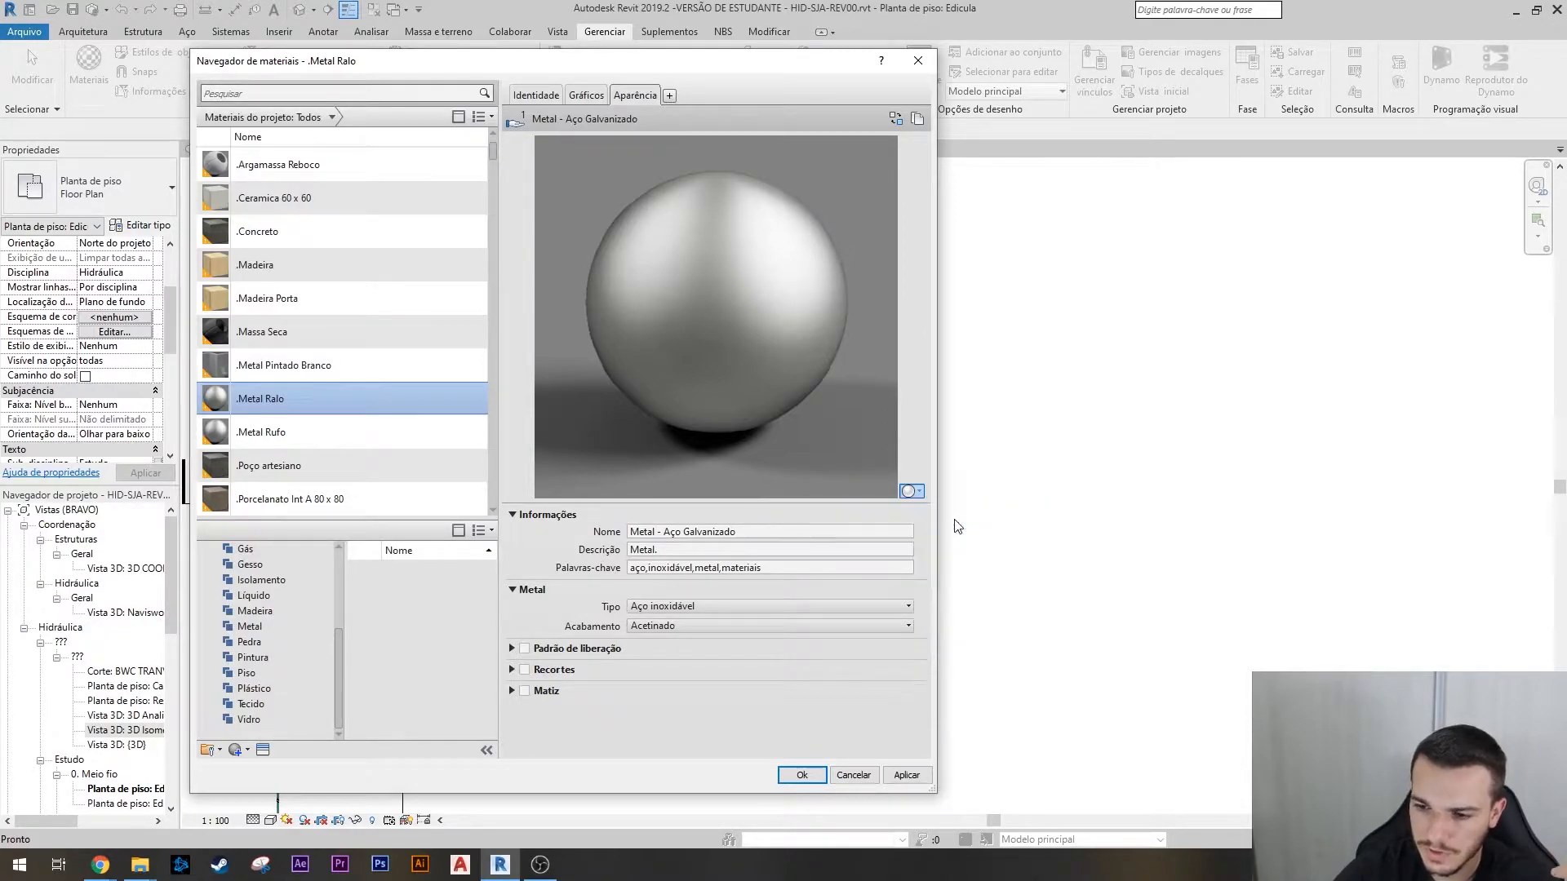
click(910, 491)
mouse_move(909, 510)
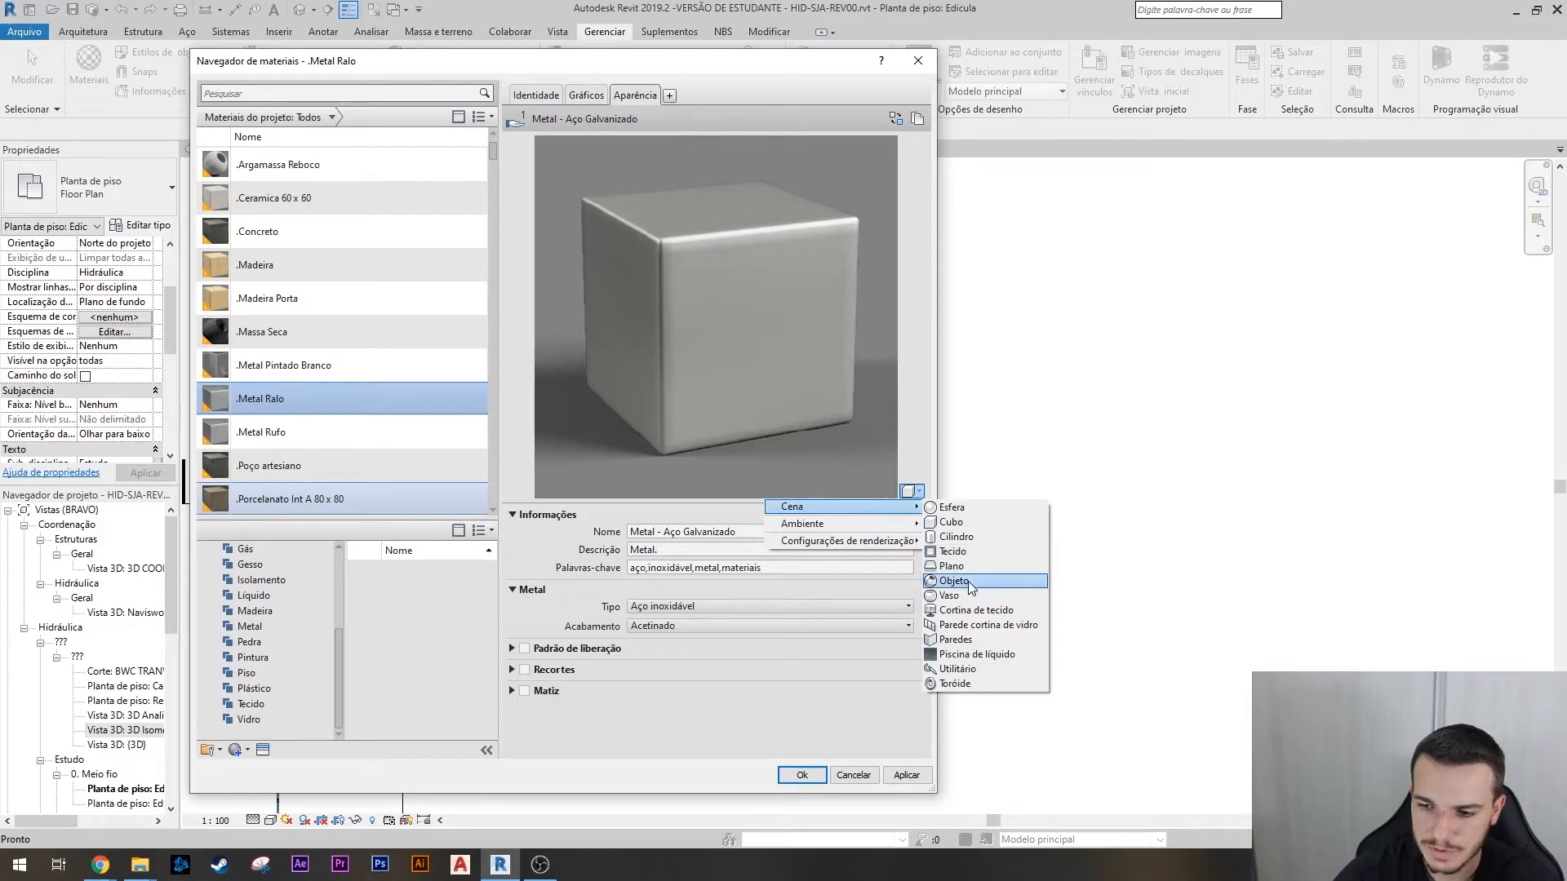
click(968, 580)
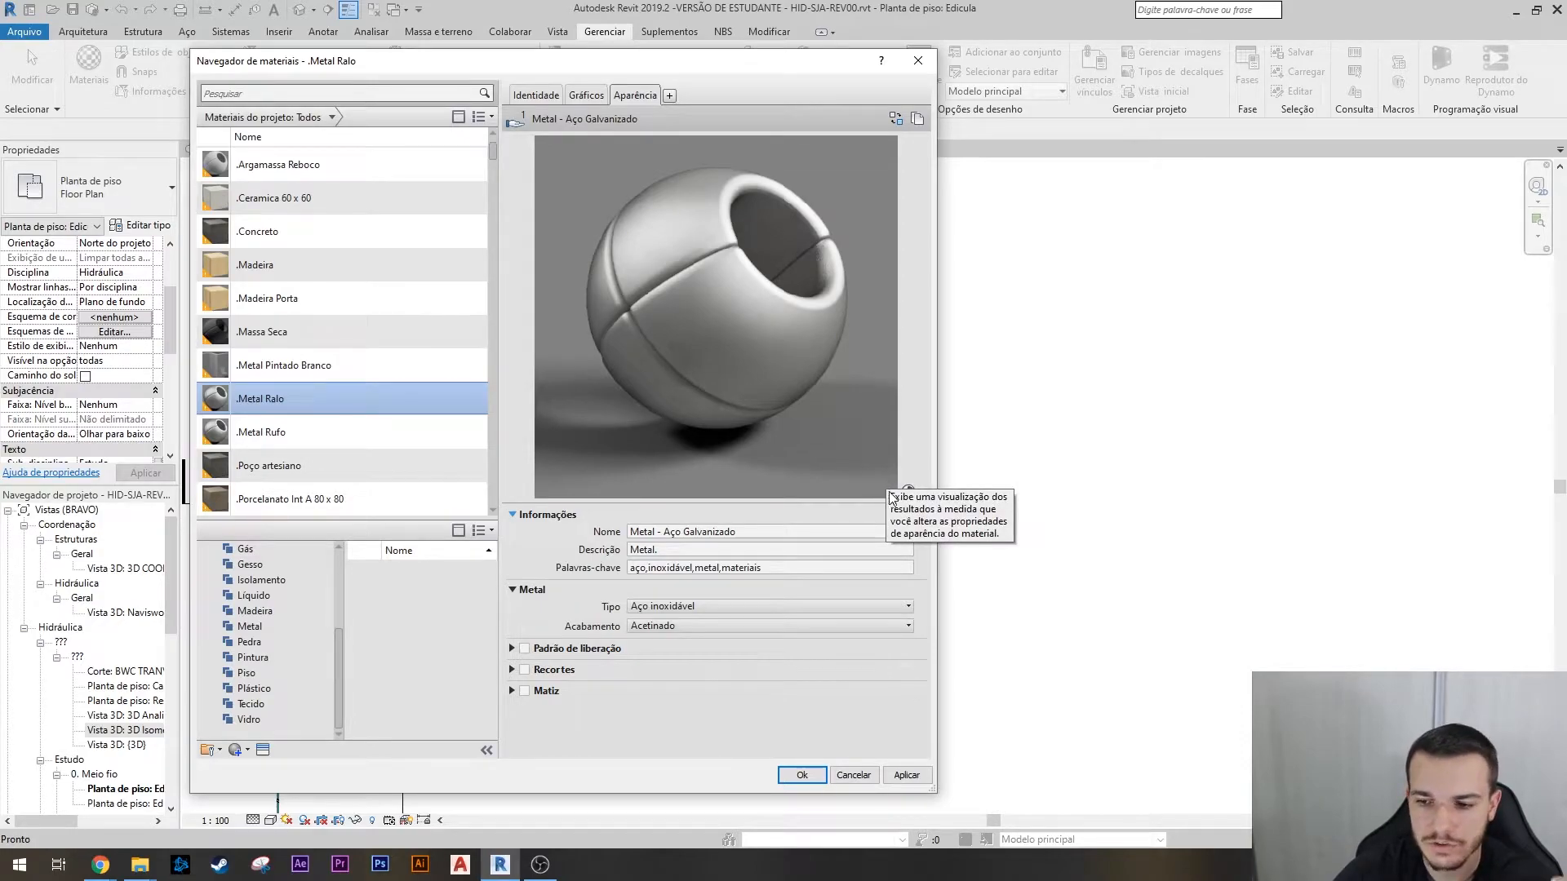
- Try the Paredes and Piscina de líquido preview scenes on .Metal Ralo and return to Objeto
click(915, 492)
mouse_move(888, 507)
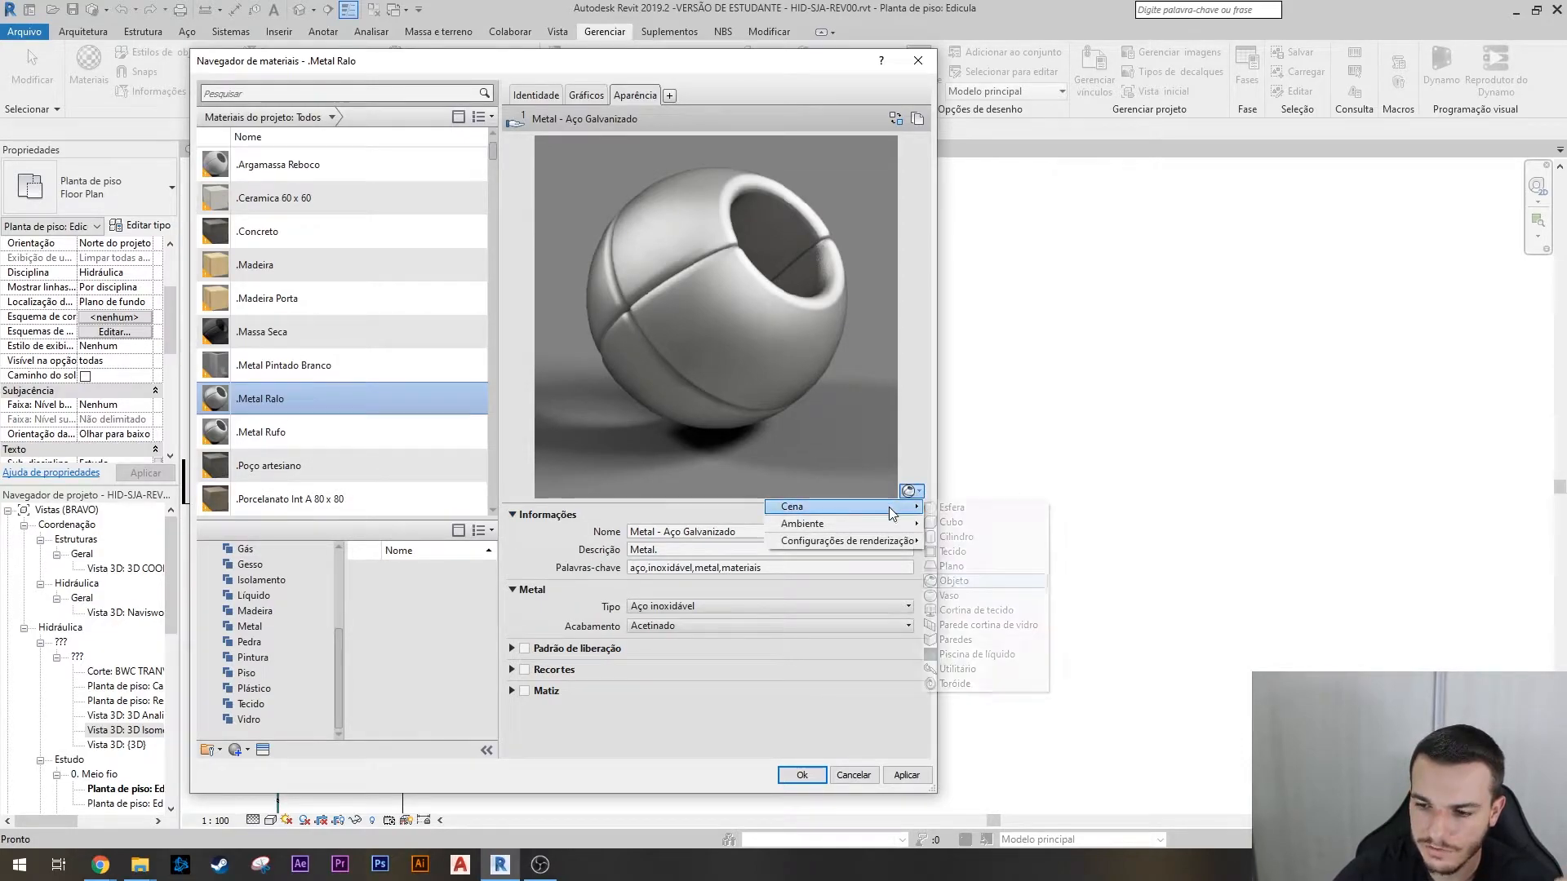
click(955, 639)
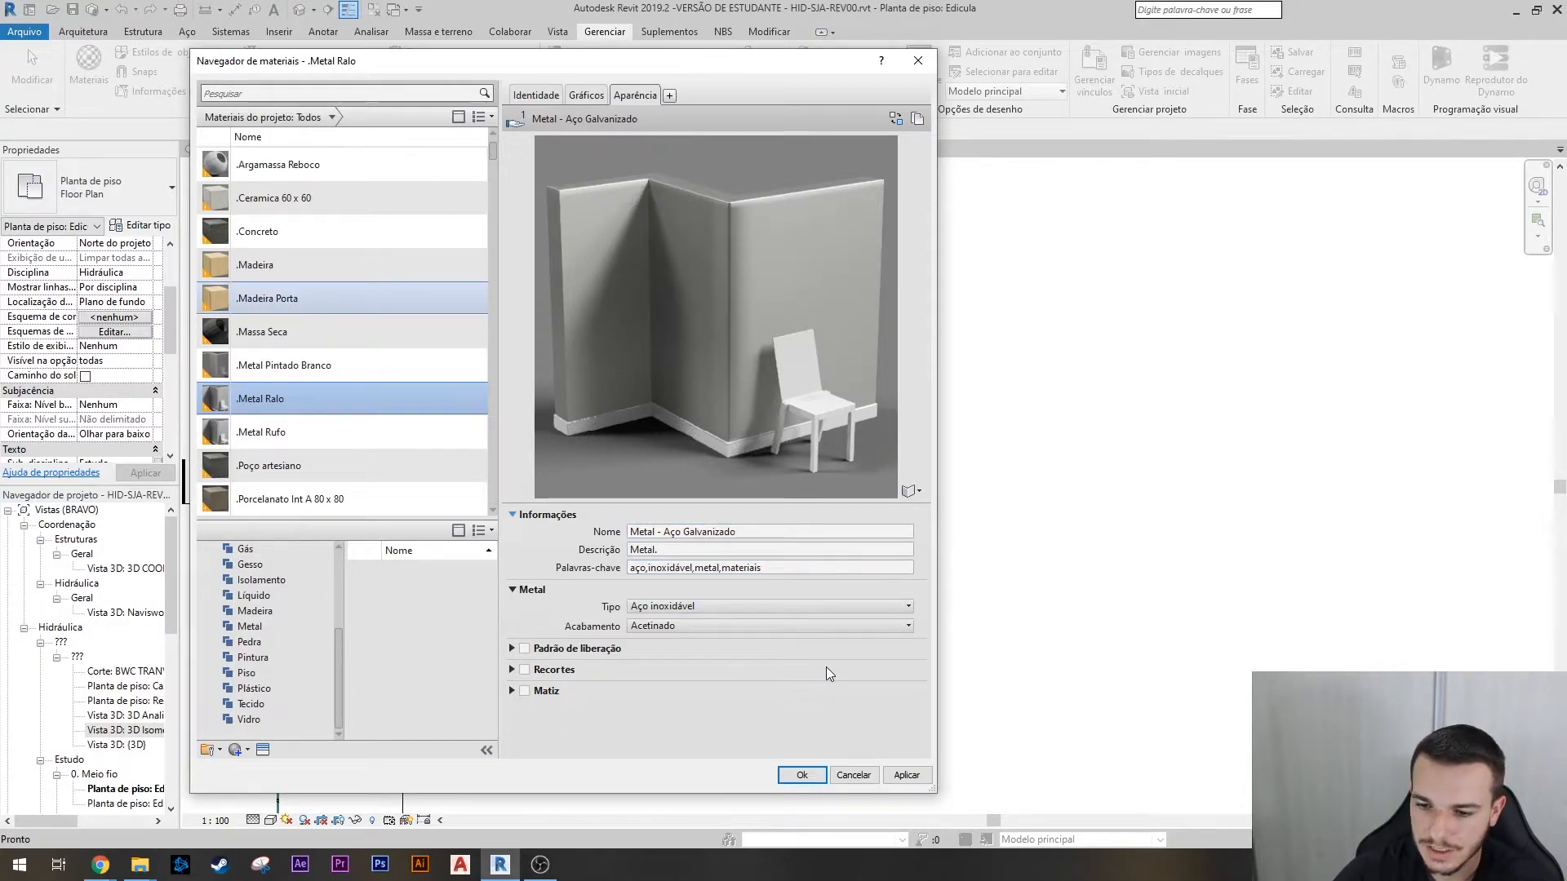
click(917, 493)
mouse_move(860, 508)
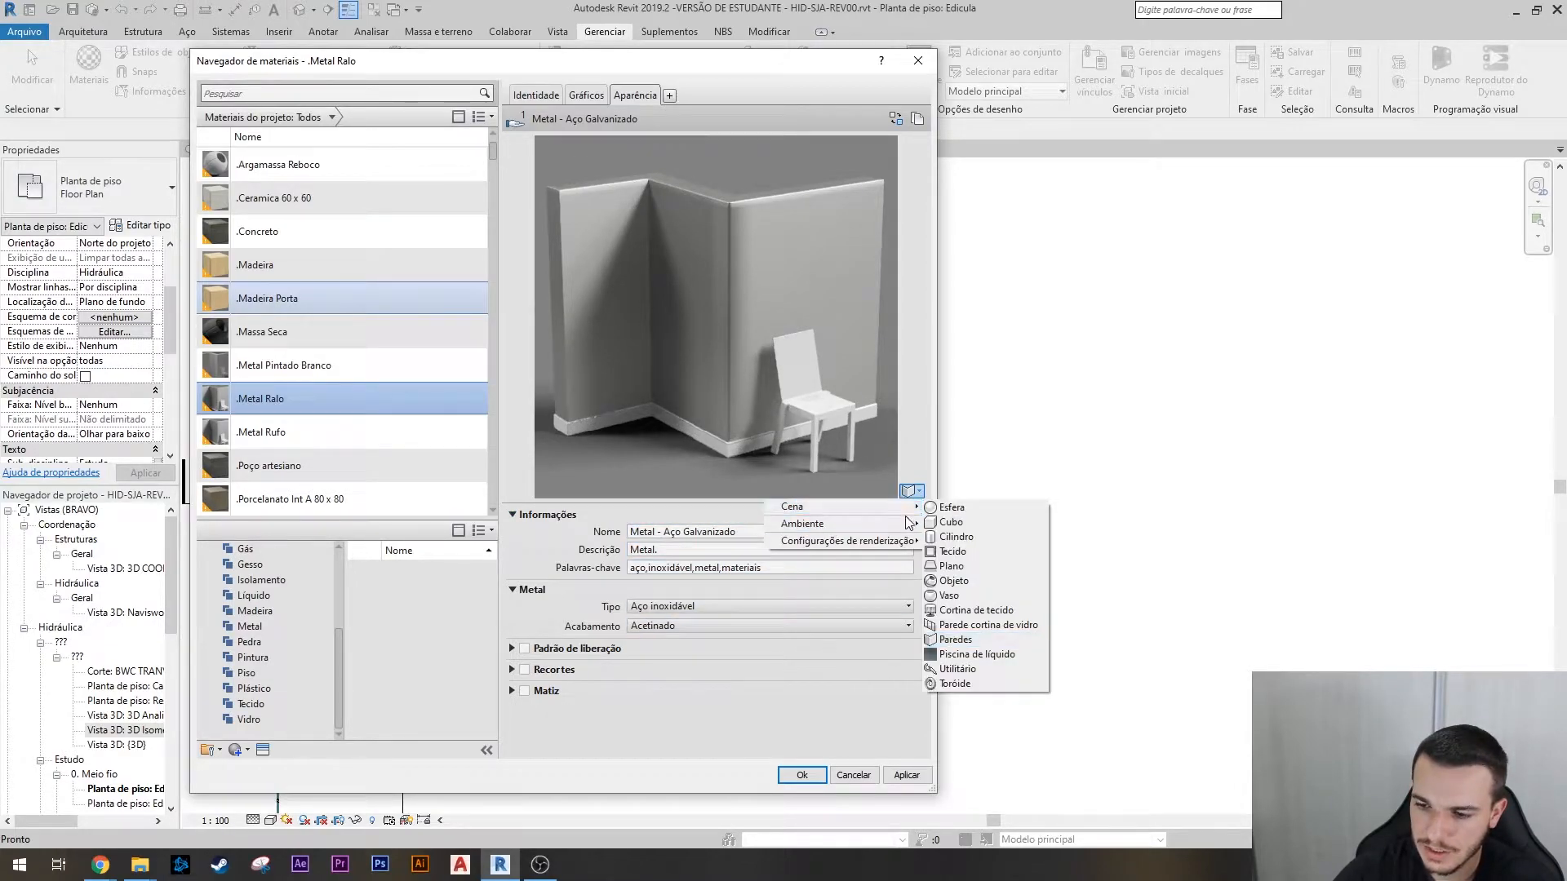
click(992, 655)
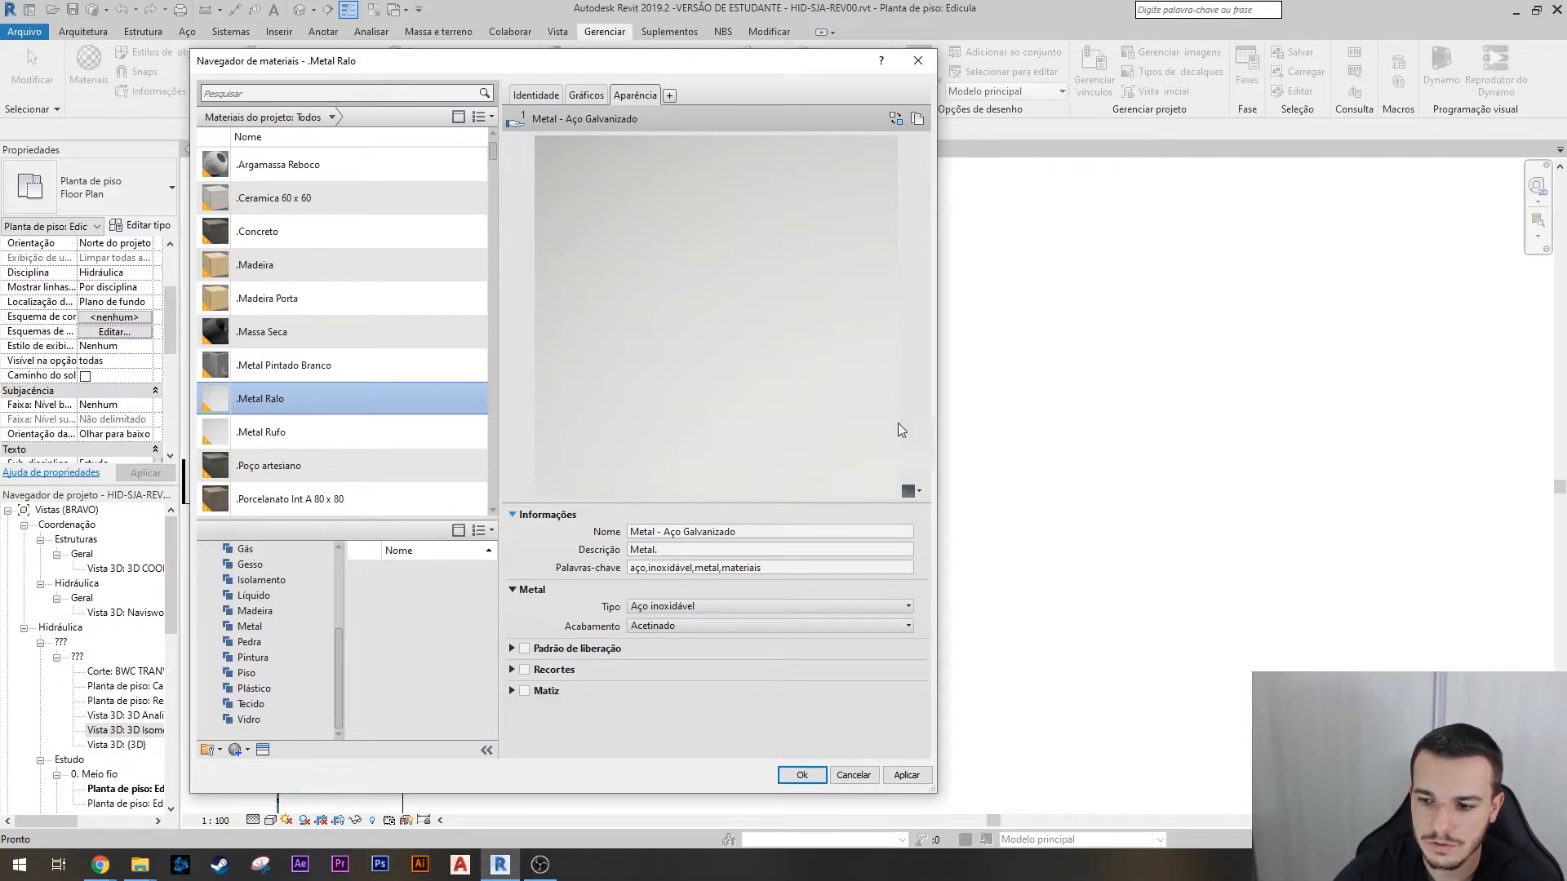
click(915, 491)
mouse_move(897, 507)
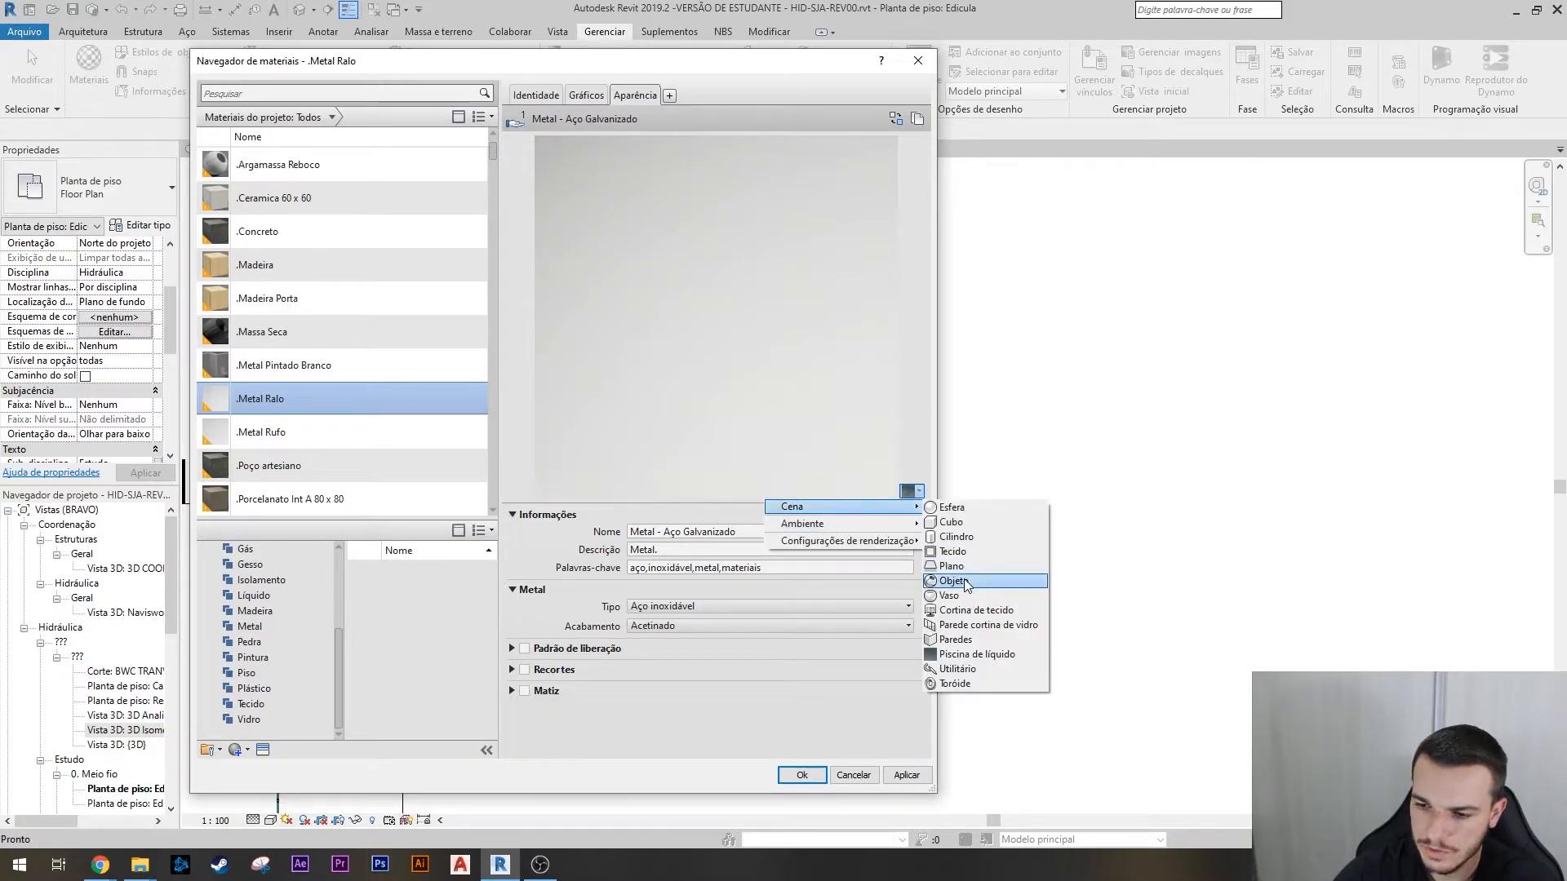
click(953, 581)
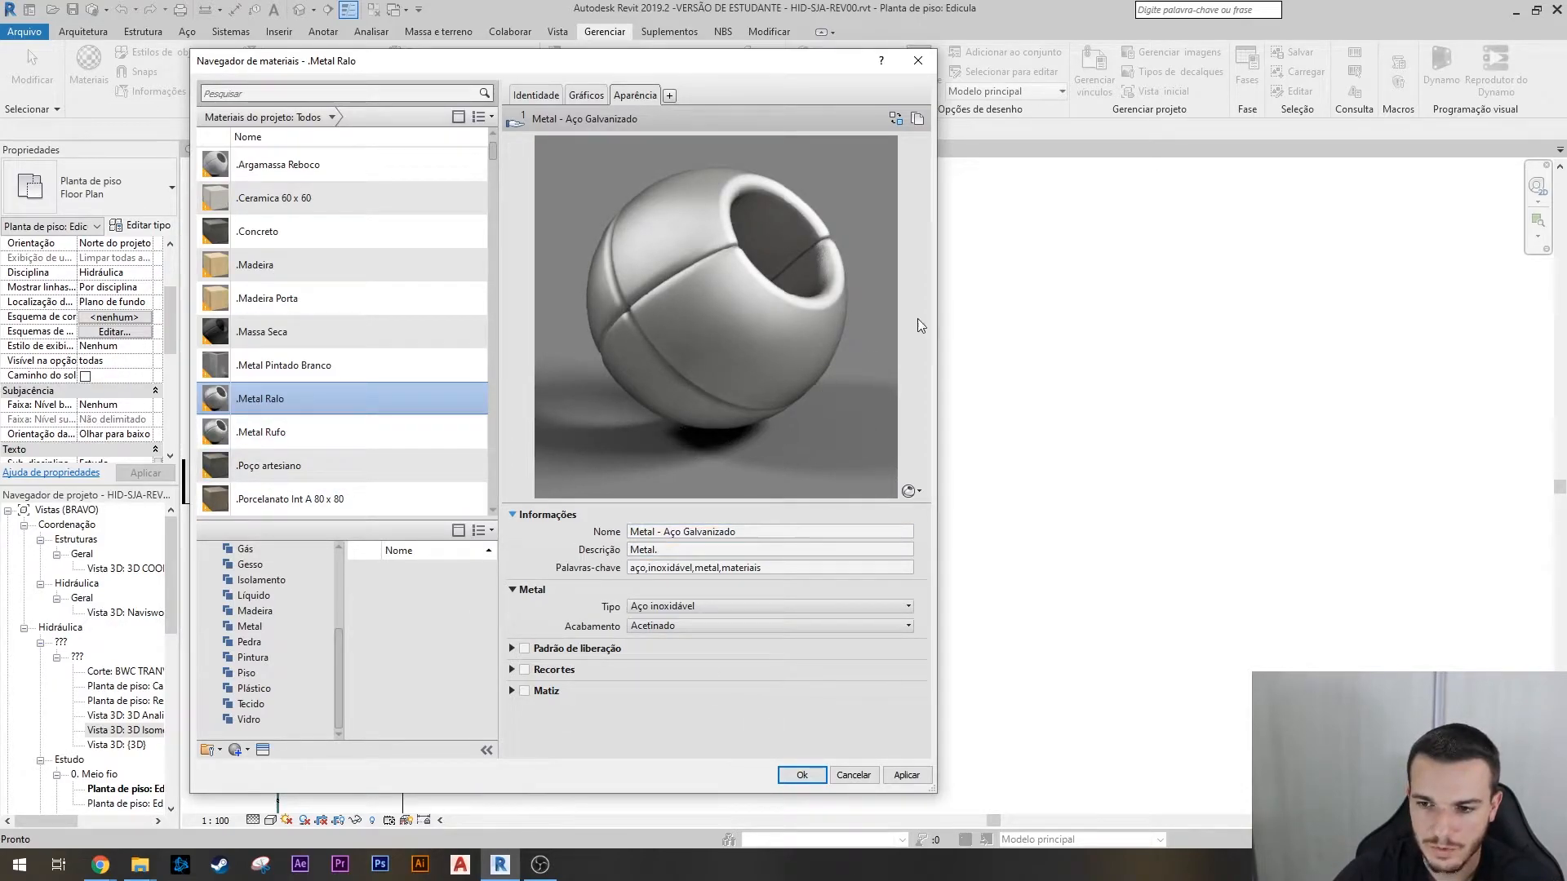
- Duplicate the .Madeira Porta material
click(237, 749)
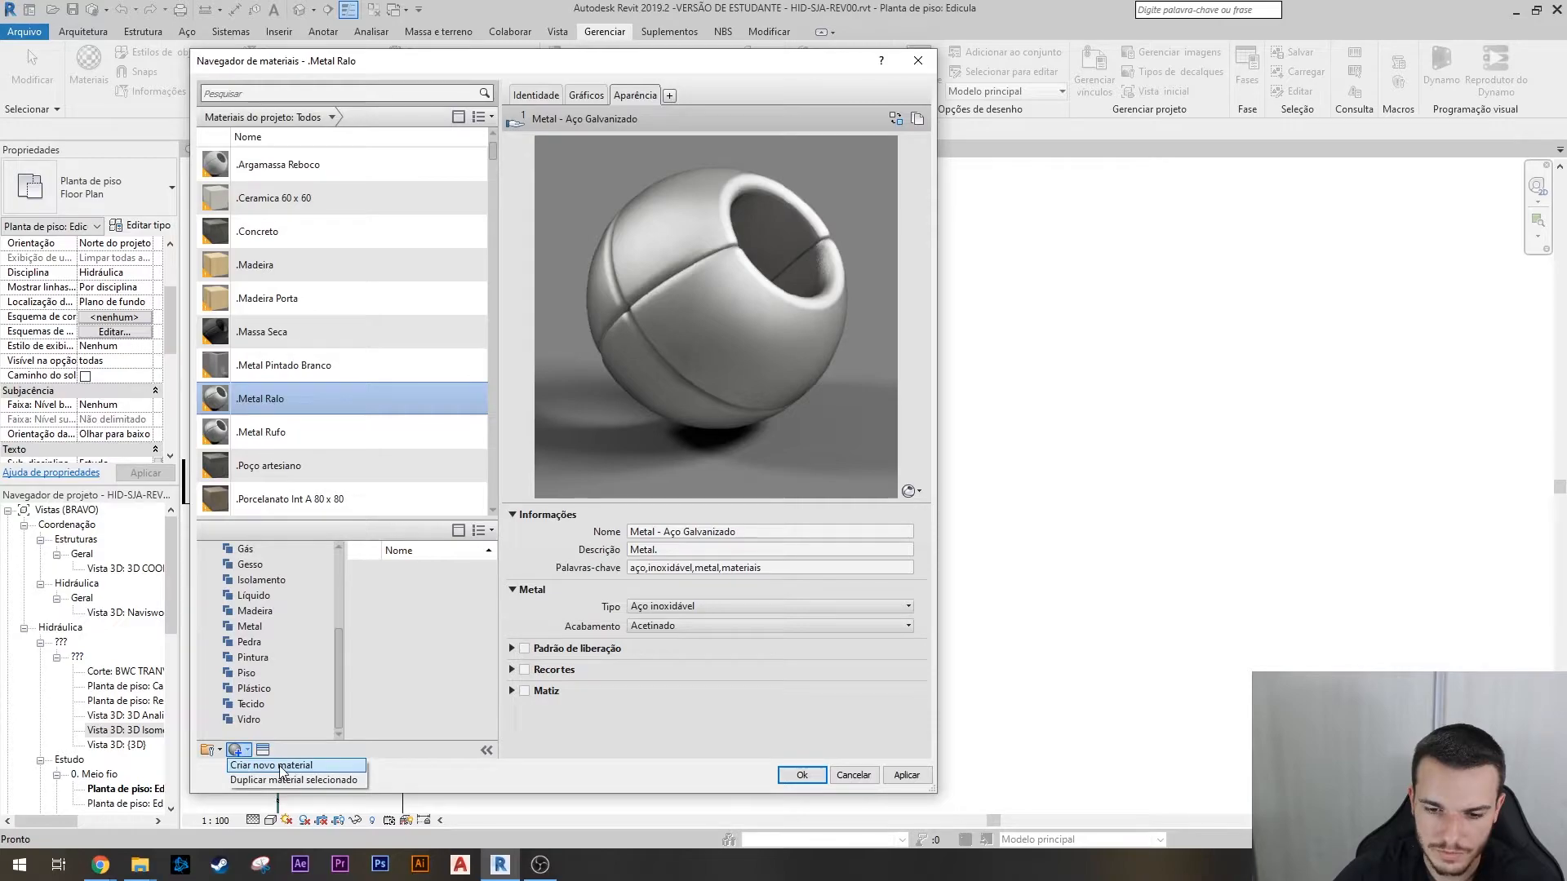
click(567, 688)
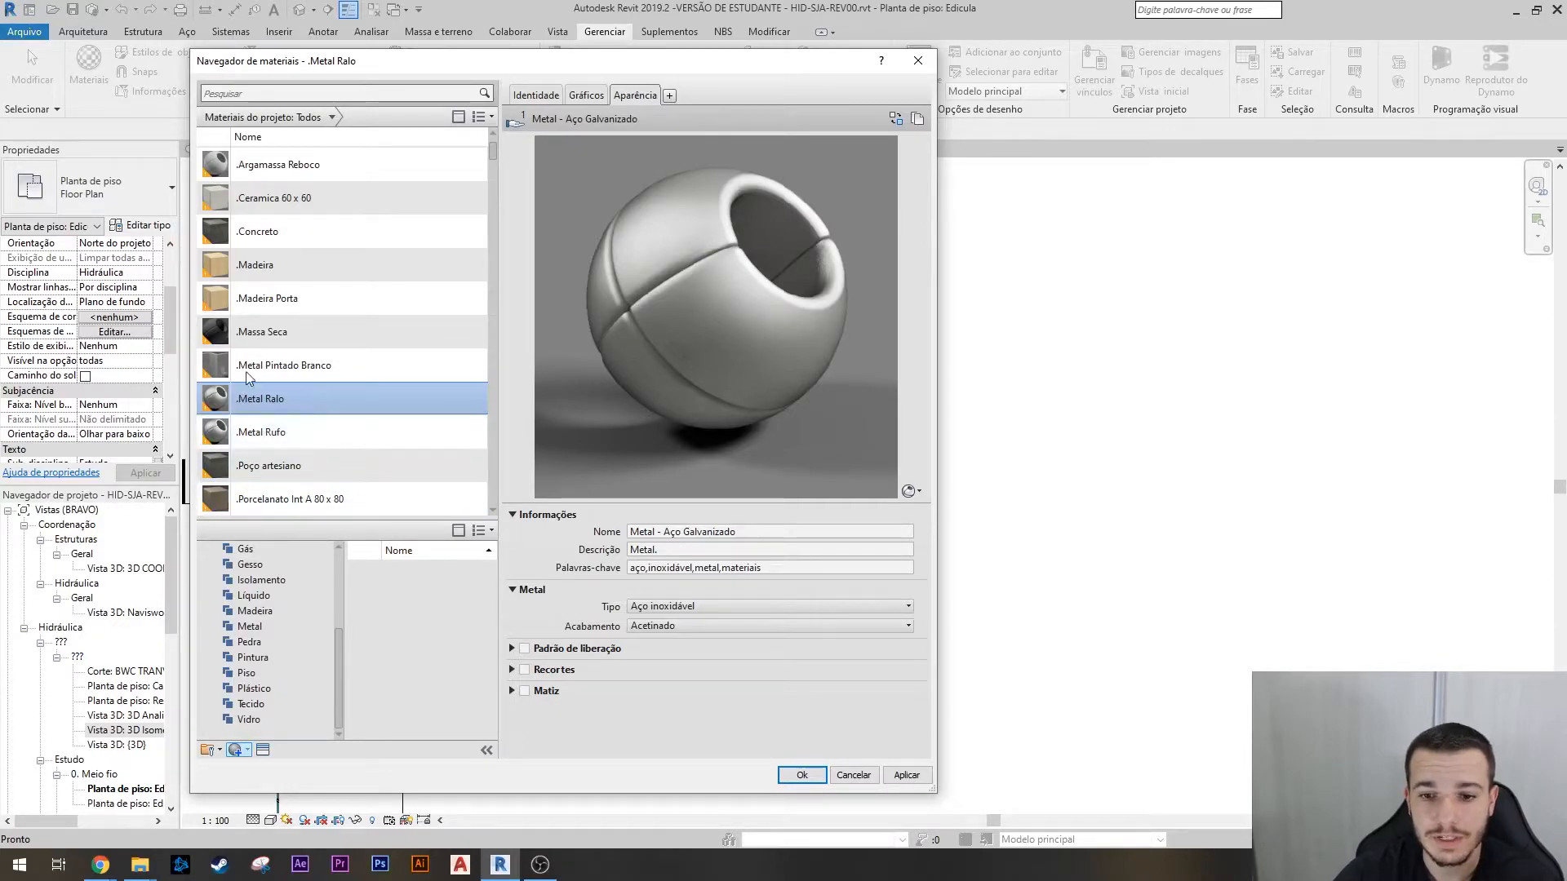
click(284, 293)
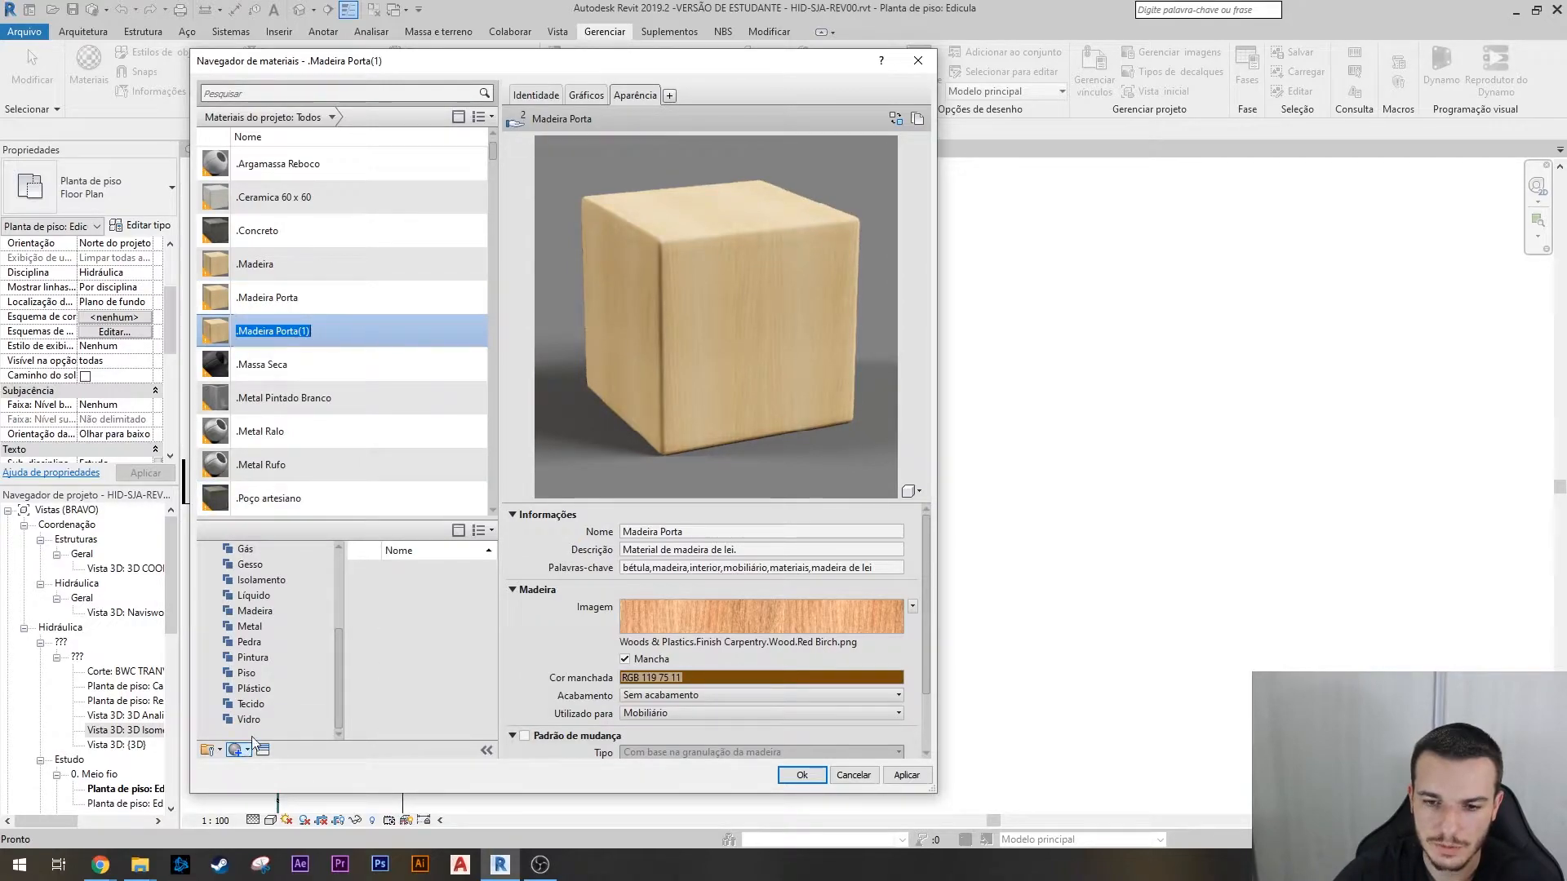
right_click(273, 298)
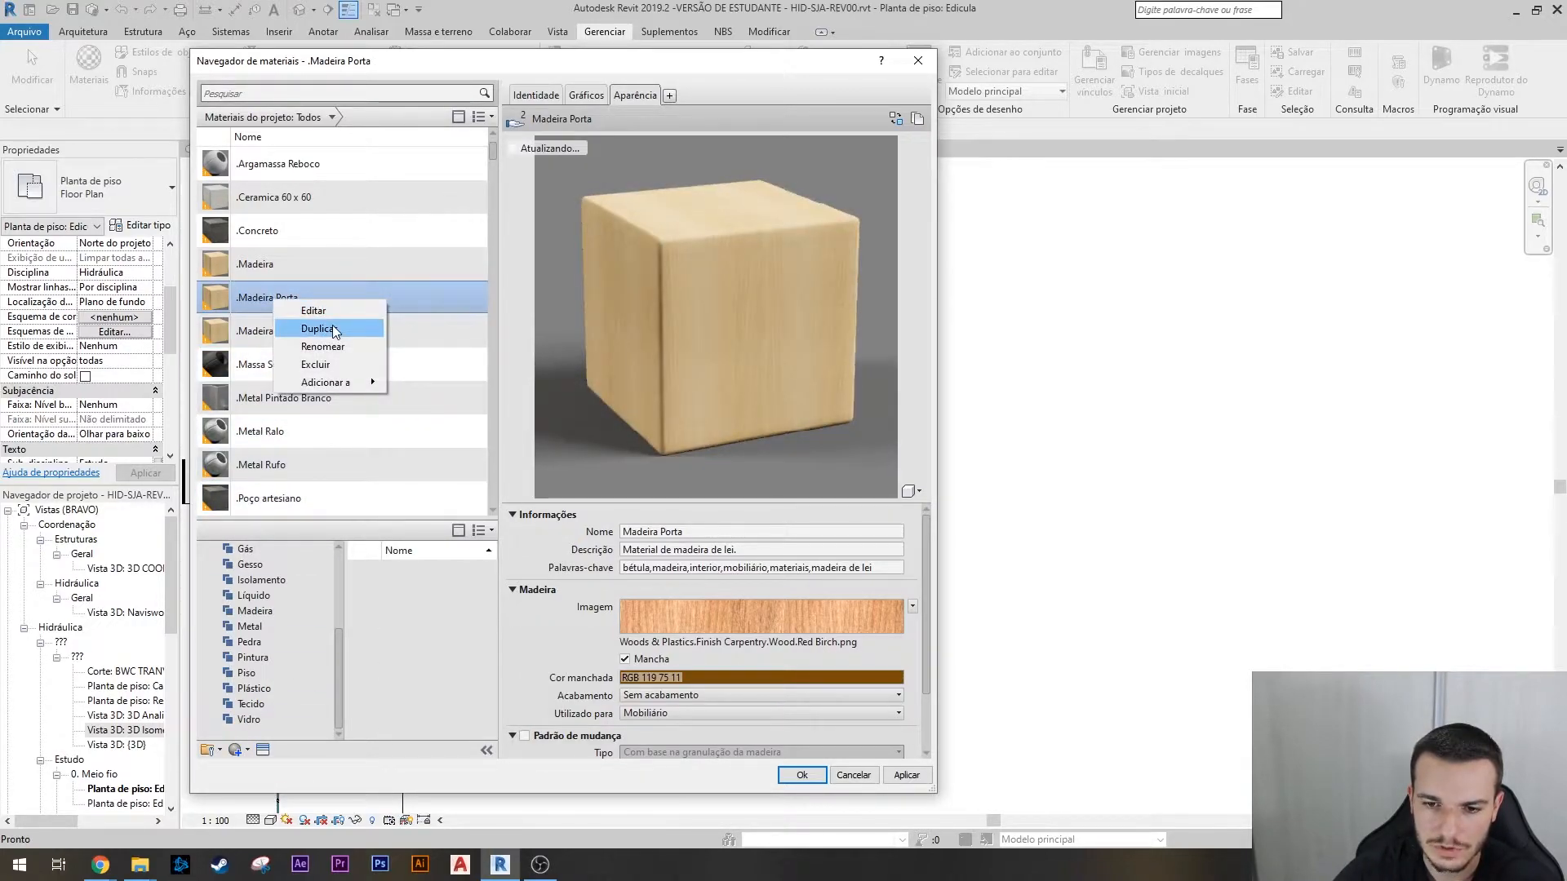
click(331, 328)
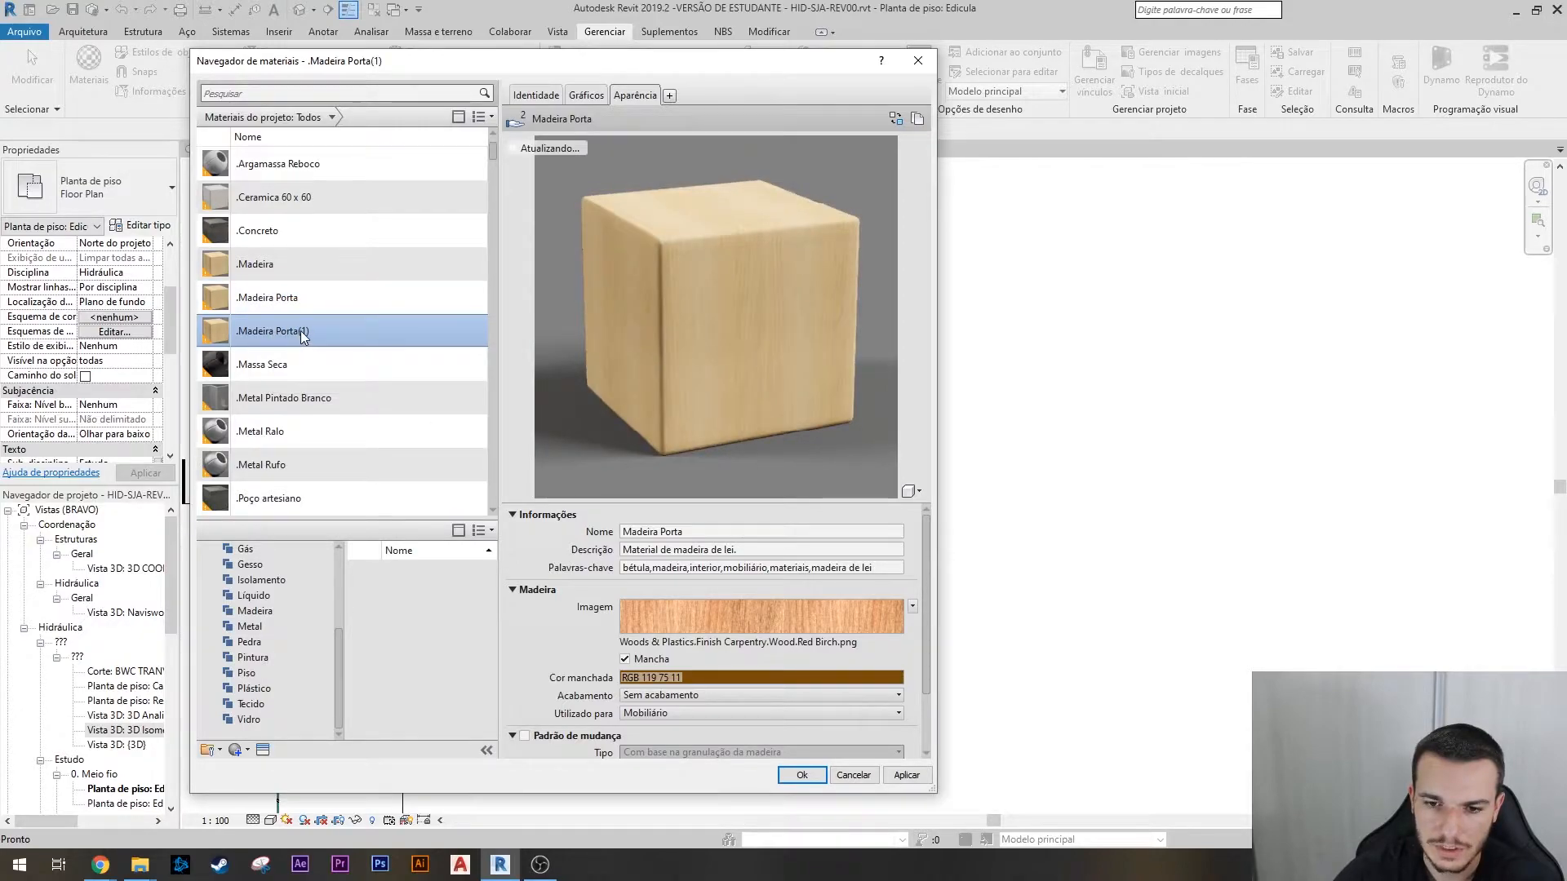
- Open the name of the .Madeira Porta duplicate for editing and view the copy's appearance properties
right_click(300, 330)
click(356, 380)
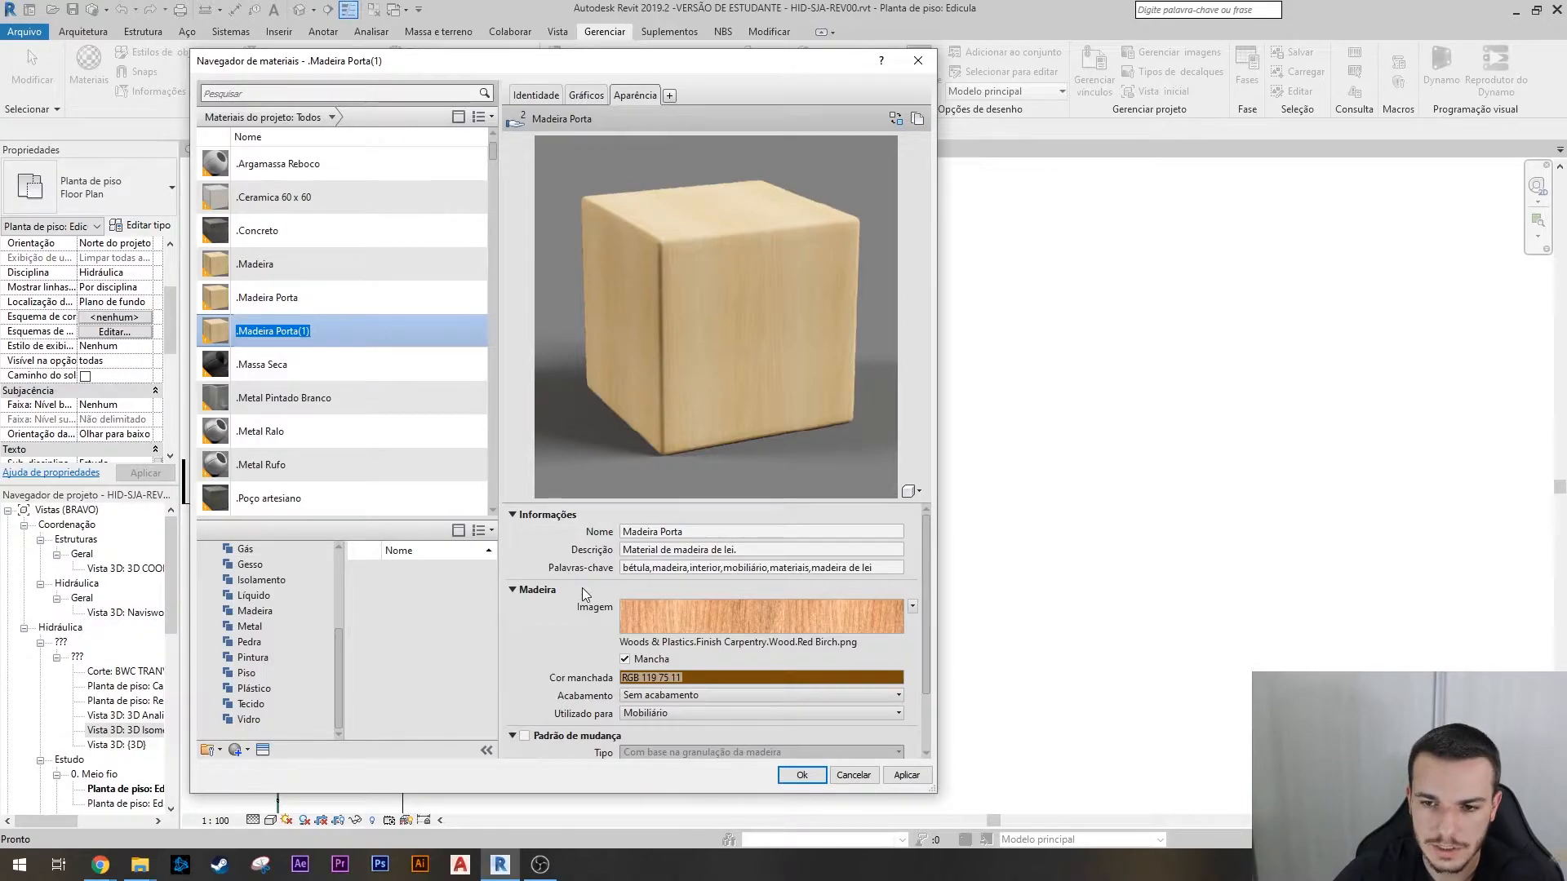
scroll(606, 595, down, 2)
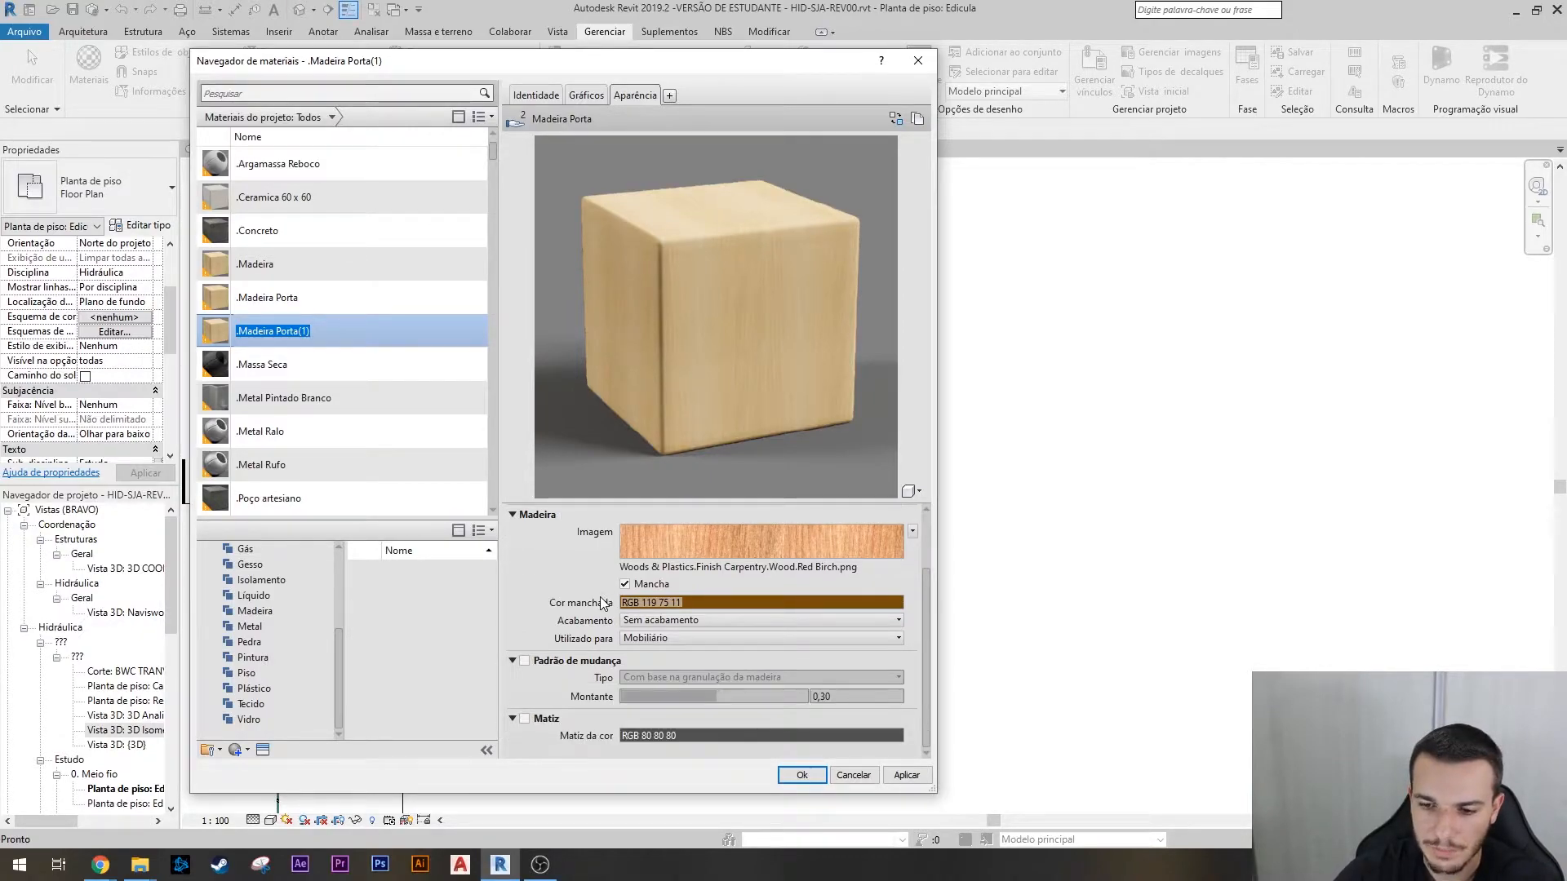
- Delete the duplicate of .Madeira Porta from the project materials
click(312, 397)
click(292, 333)
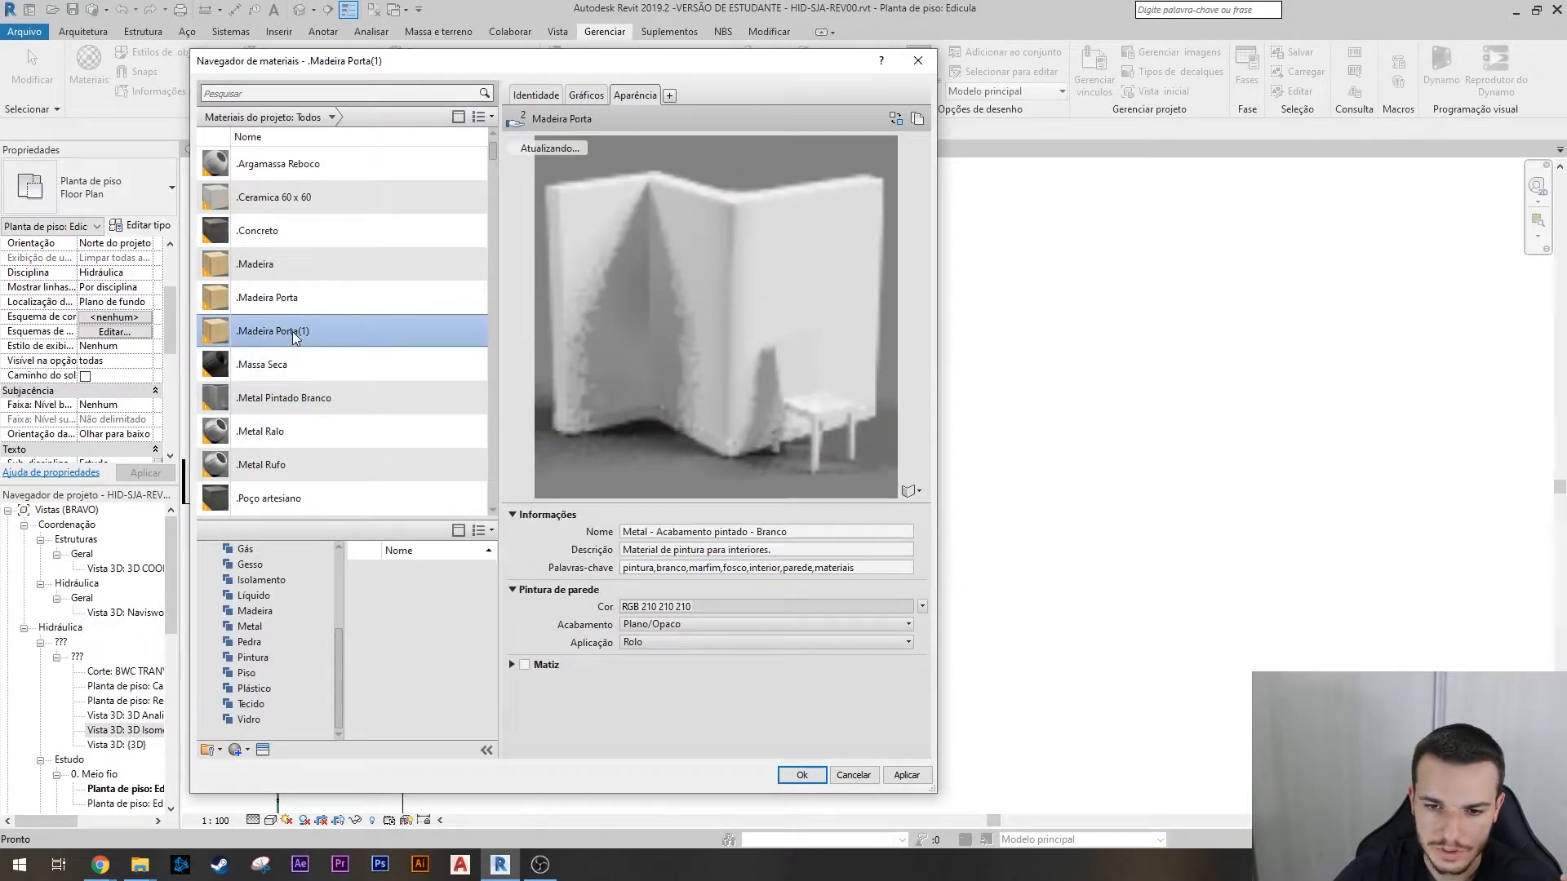
right_click(292, 331)
click(347, 393)
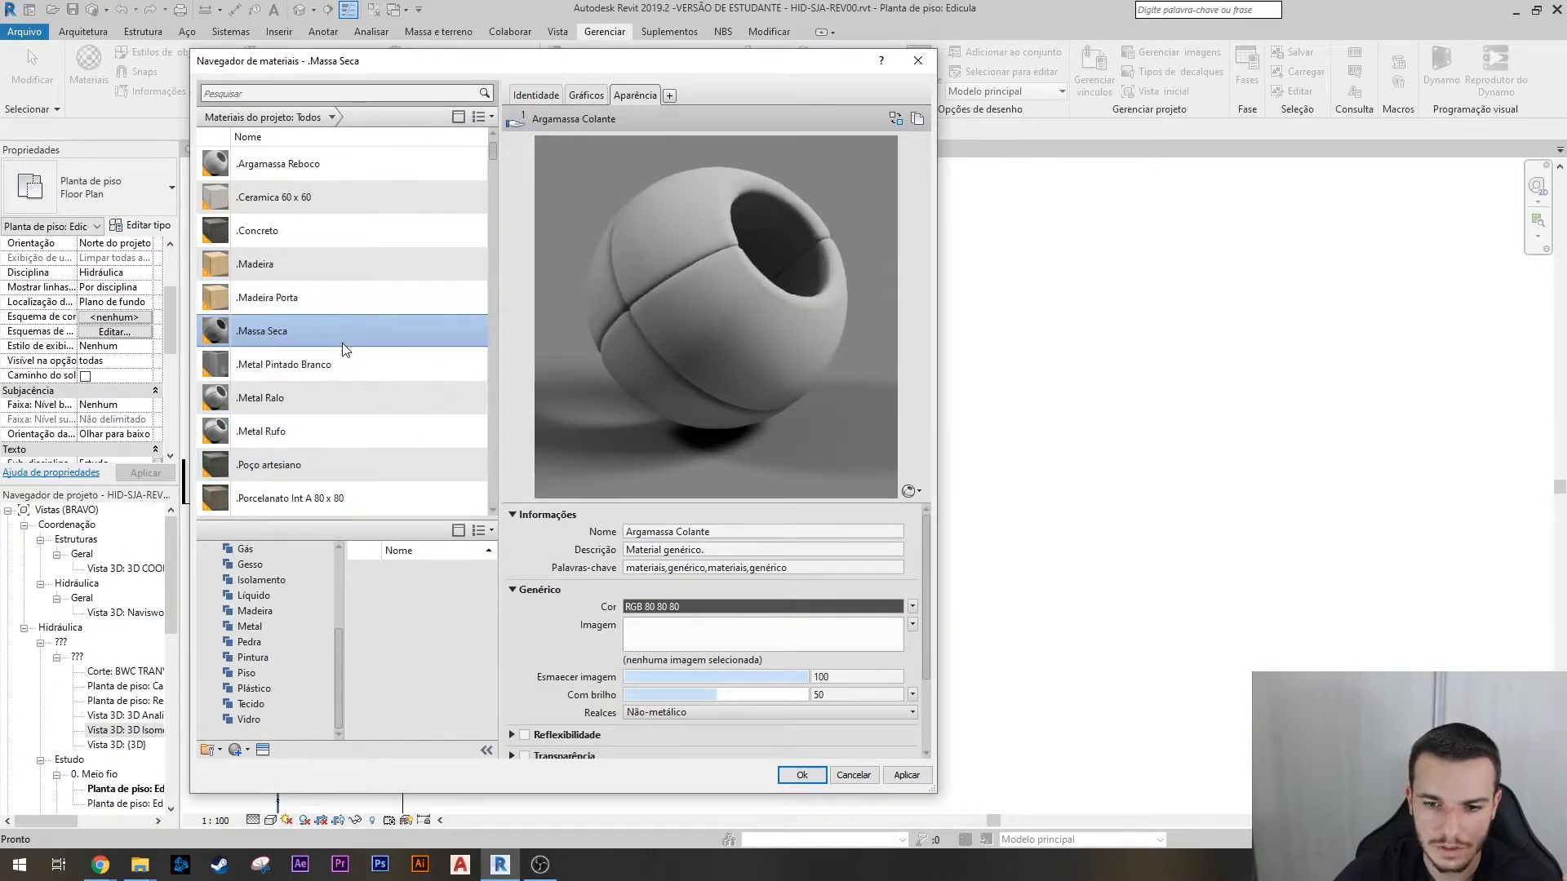
- Create a new material in the project
scroll(343, 349, down, 3)
click(237, 749)
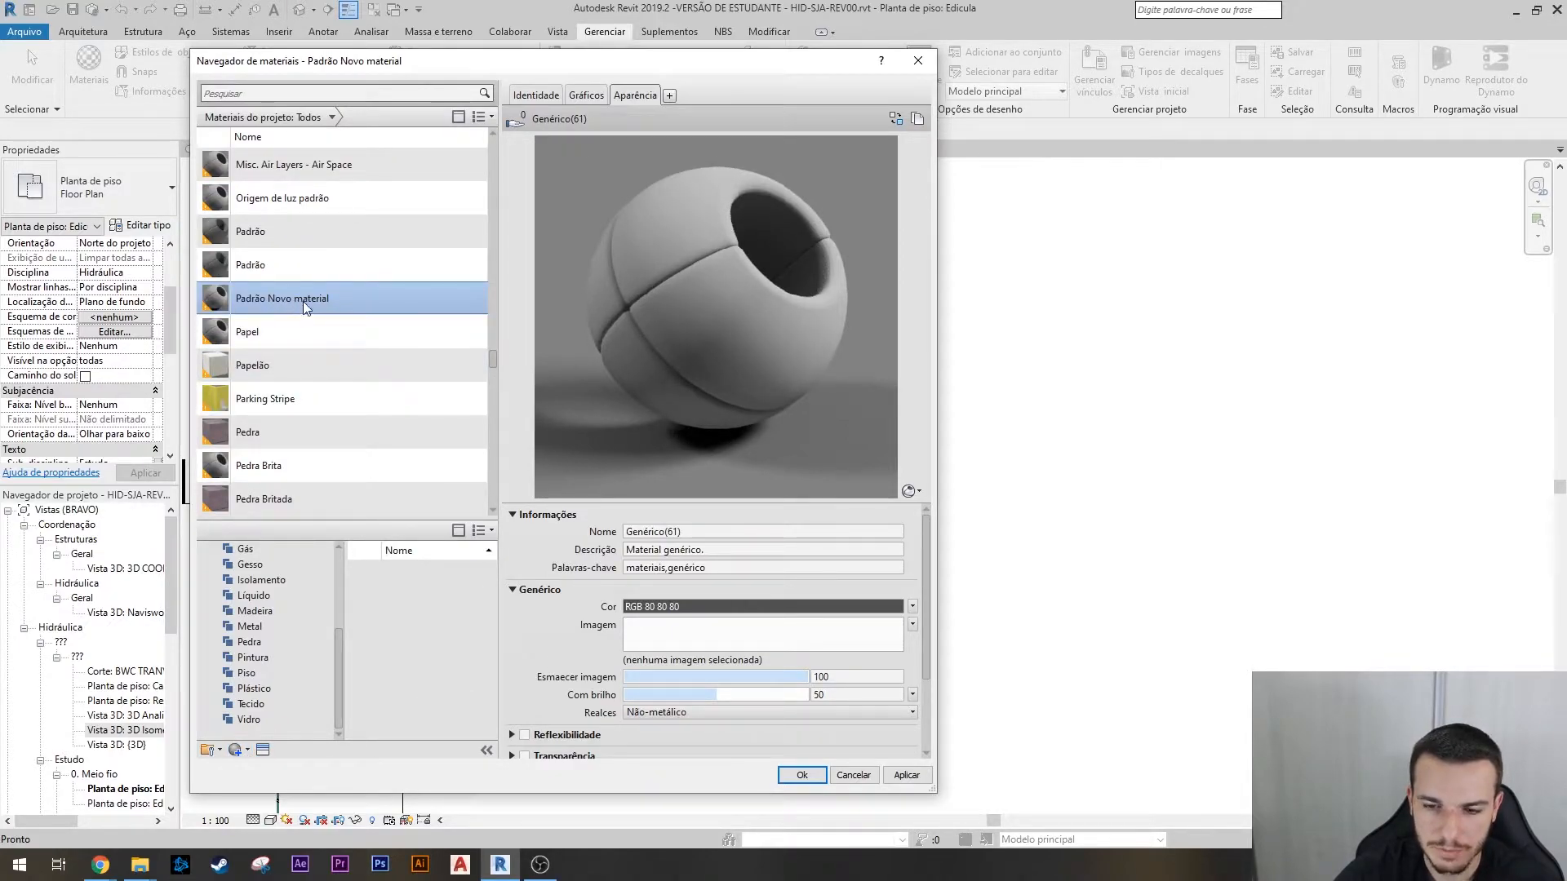
- Rename the new project material as .Concreto Queimado
right_click(307, 302)
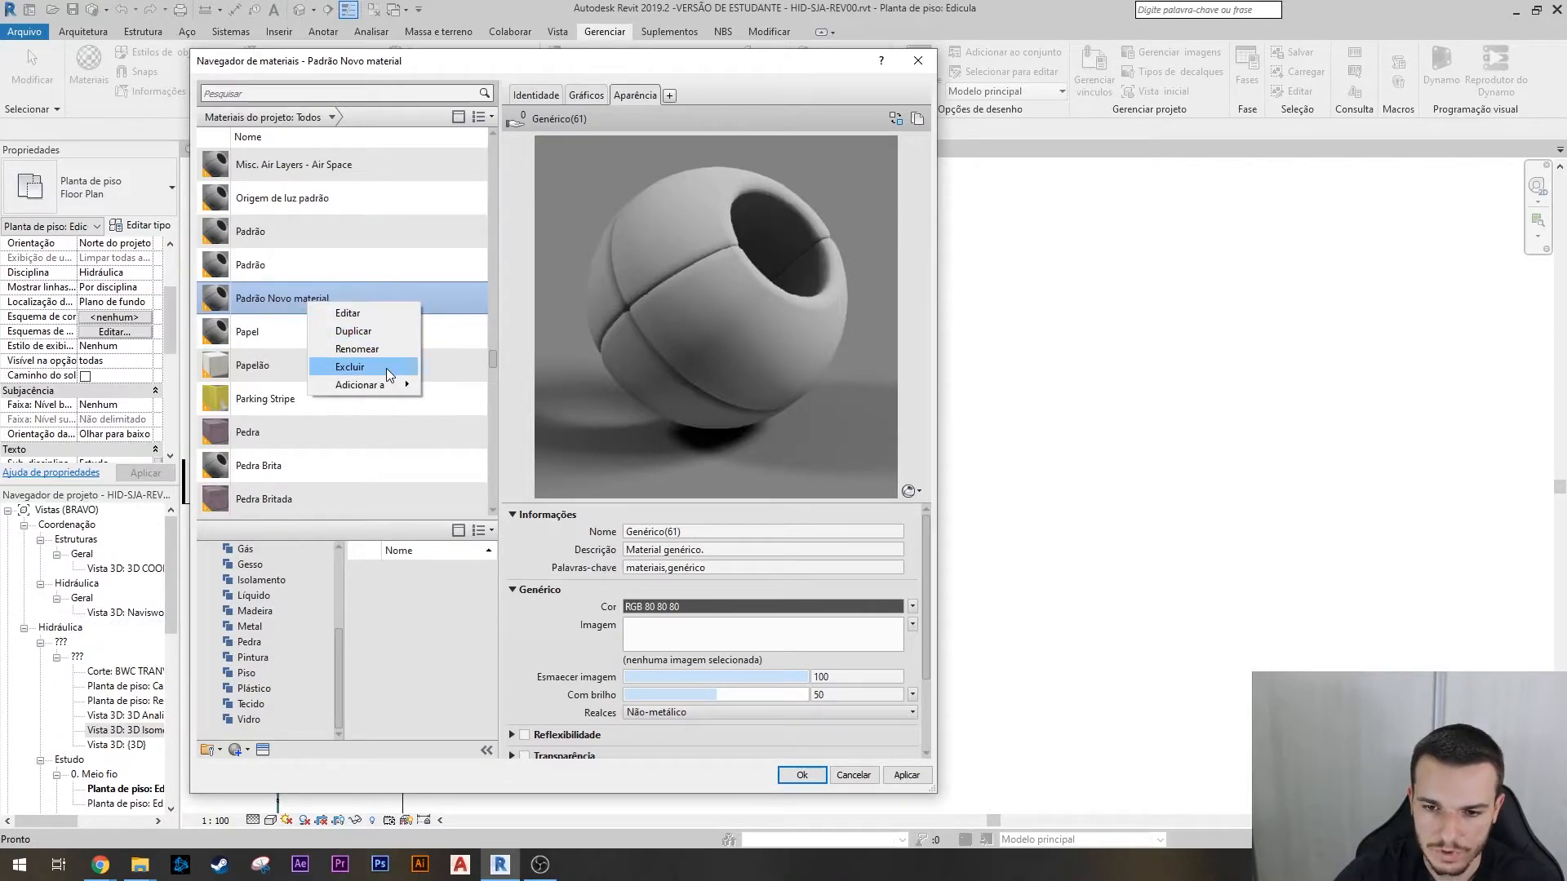
click(373, 348)
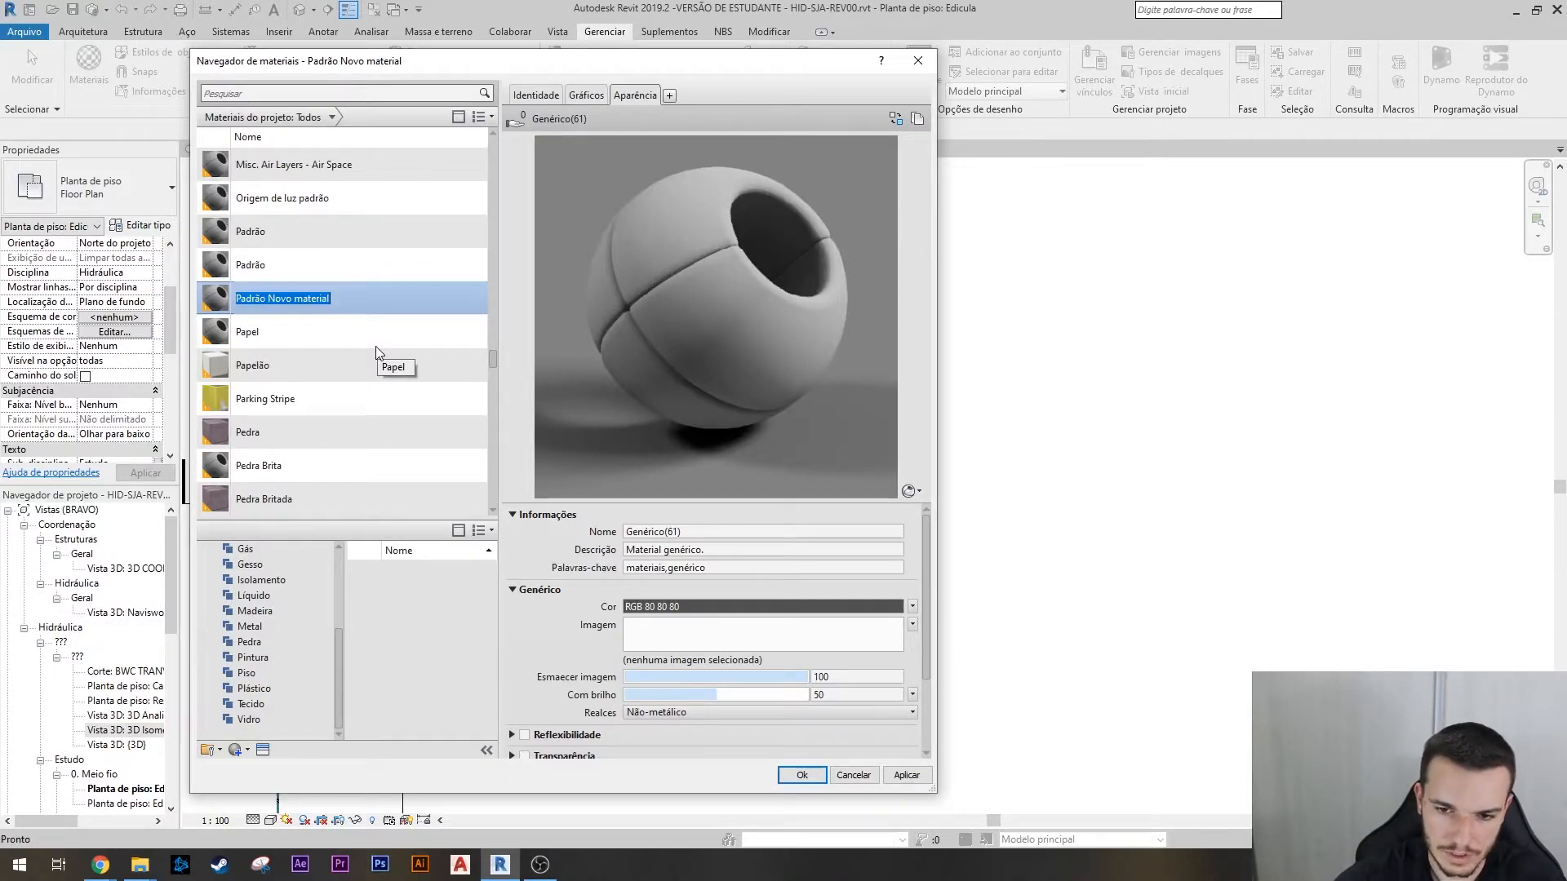
text(`Concreto Queimado)
key(Left)
key(Left)
key(Left)
key(Left)
key(Left)
key(Left)
key(Left)
key(Left)
key(Left)
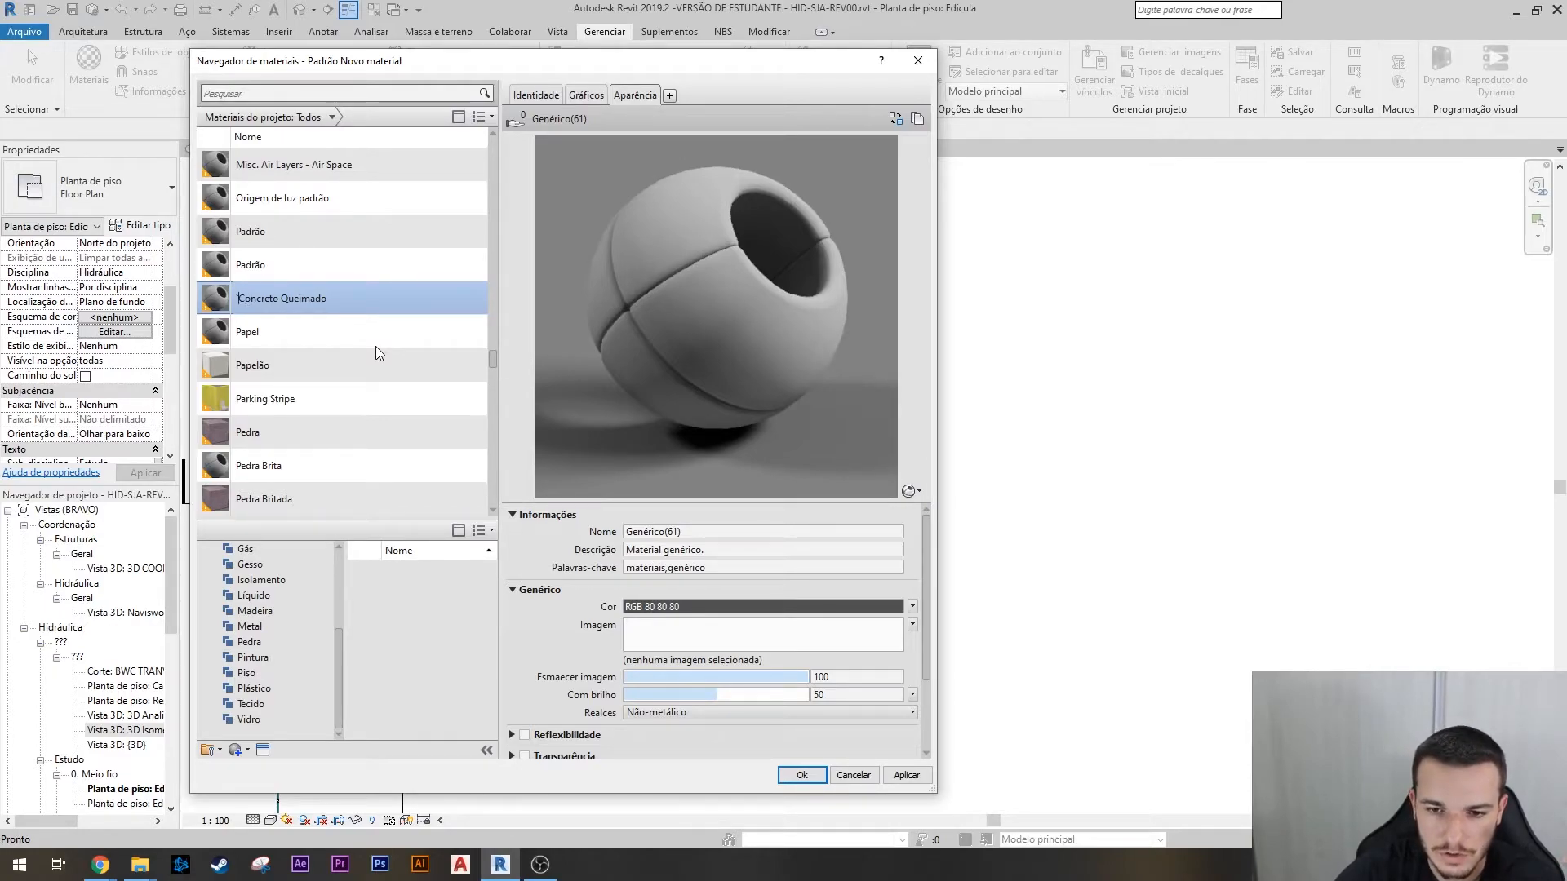
key(BackSpace)
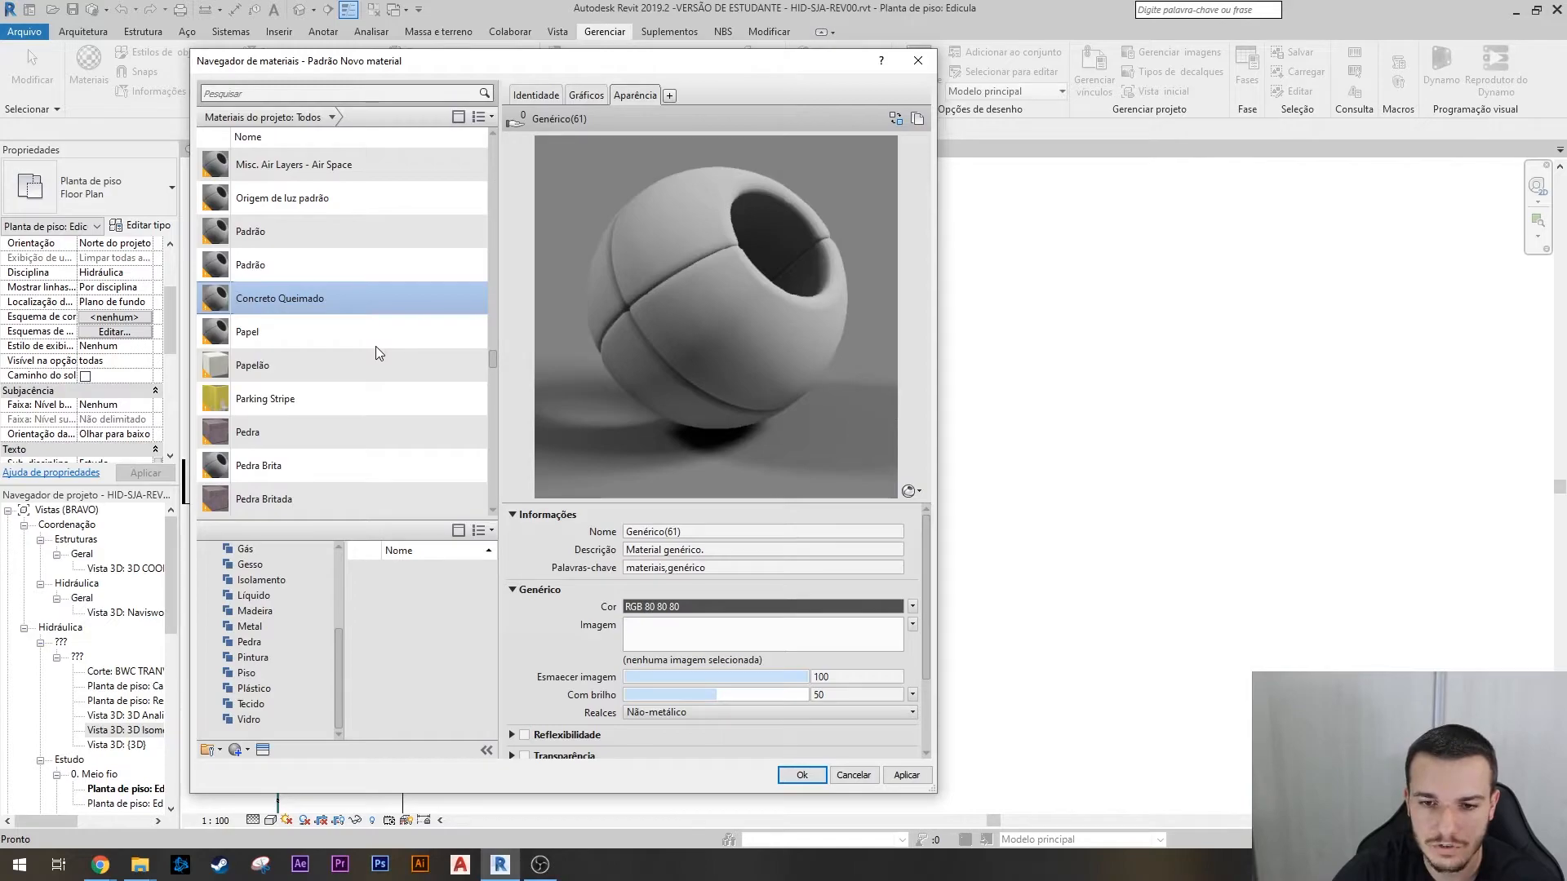
text(1)
key(BackSpace)
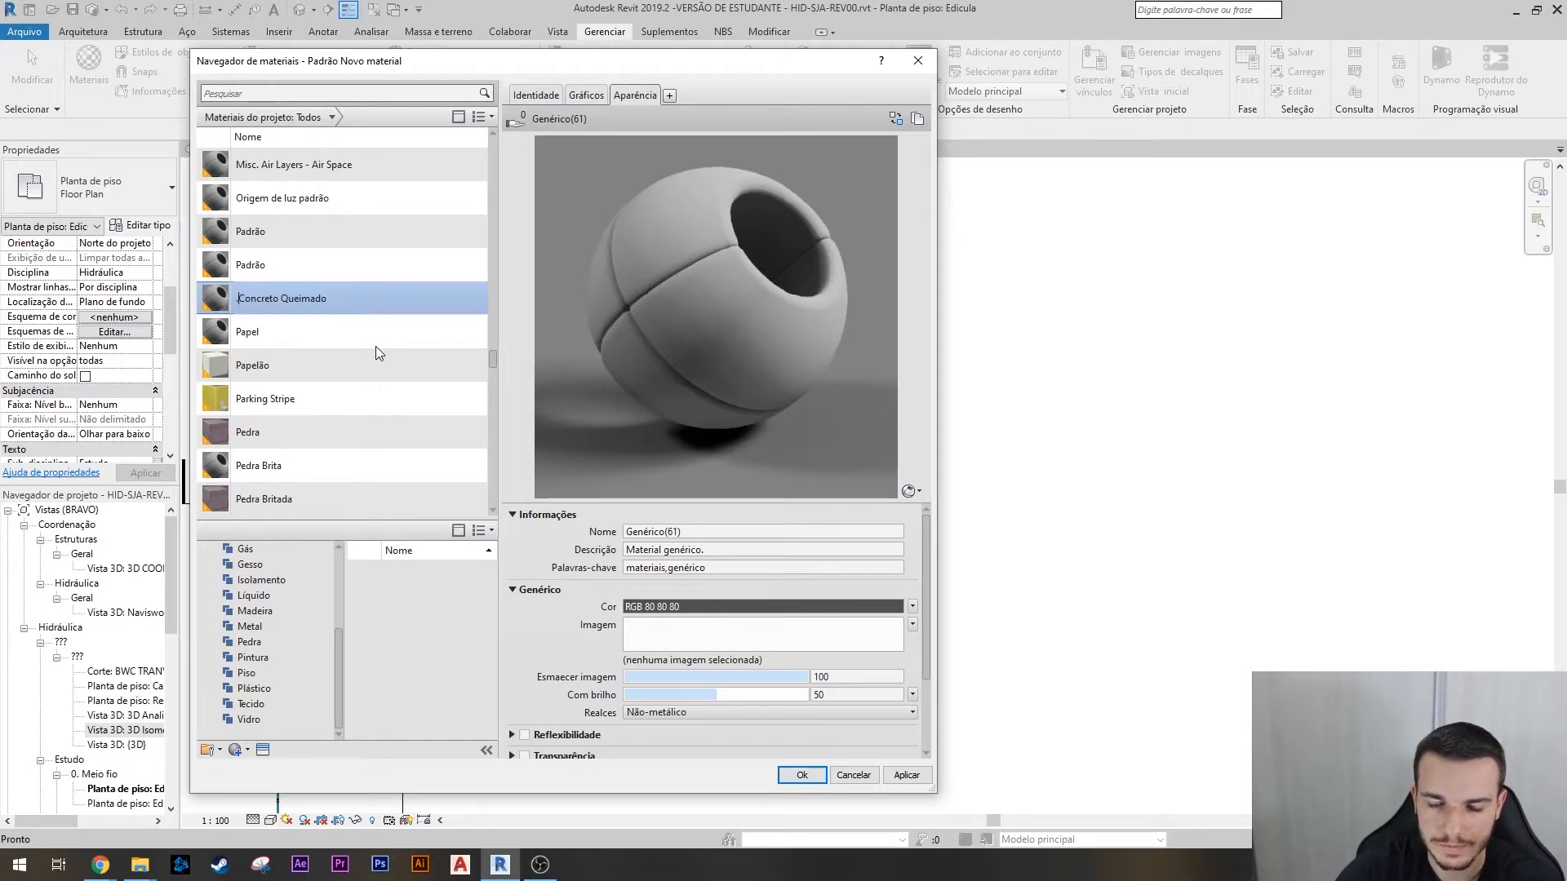
text(.)
click(367, 340)
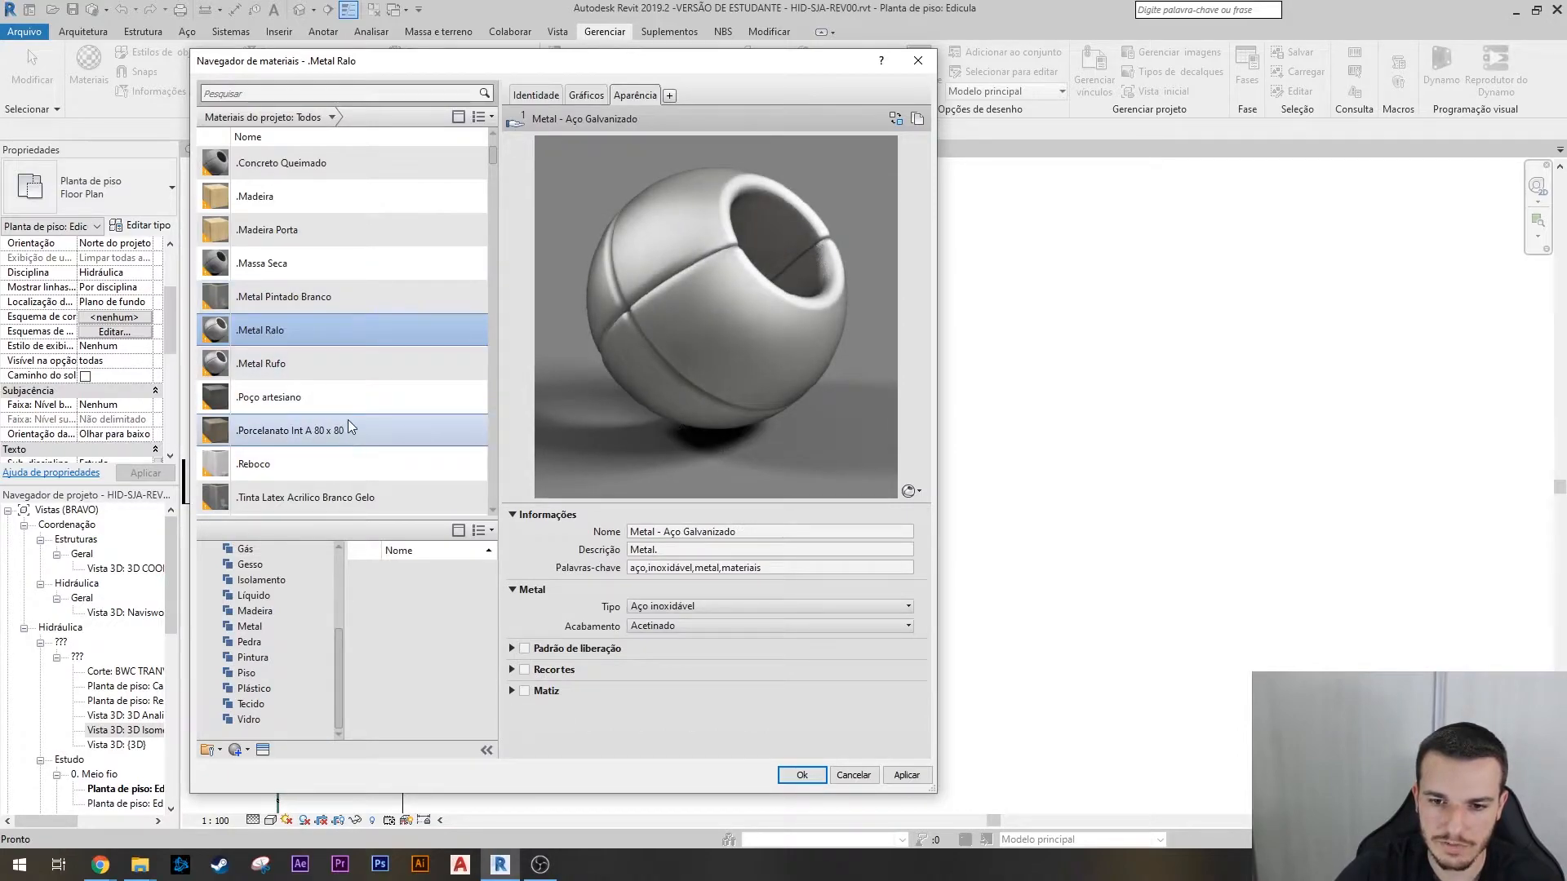
- Set the identity class of the .Concreto Queimado material to Concreto
scroll(349, 422, up, 2)
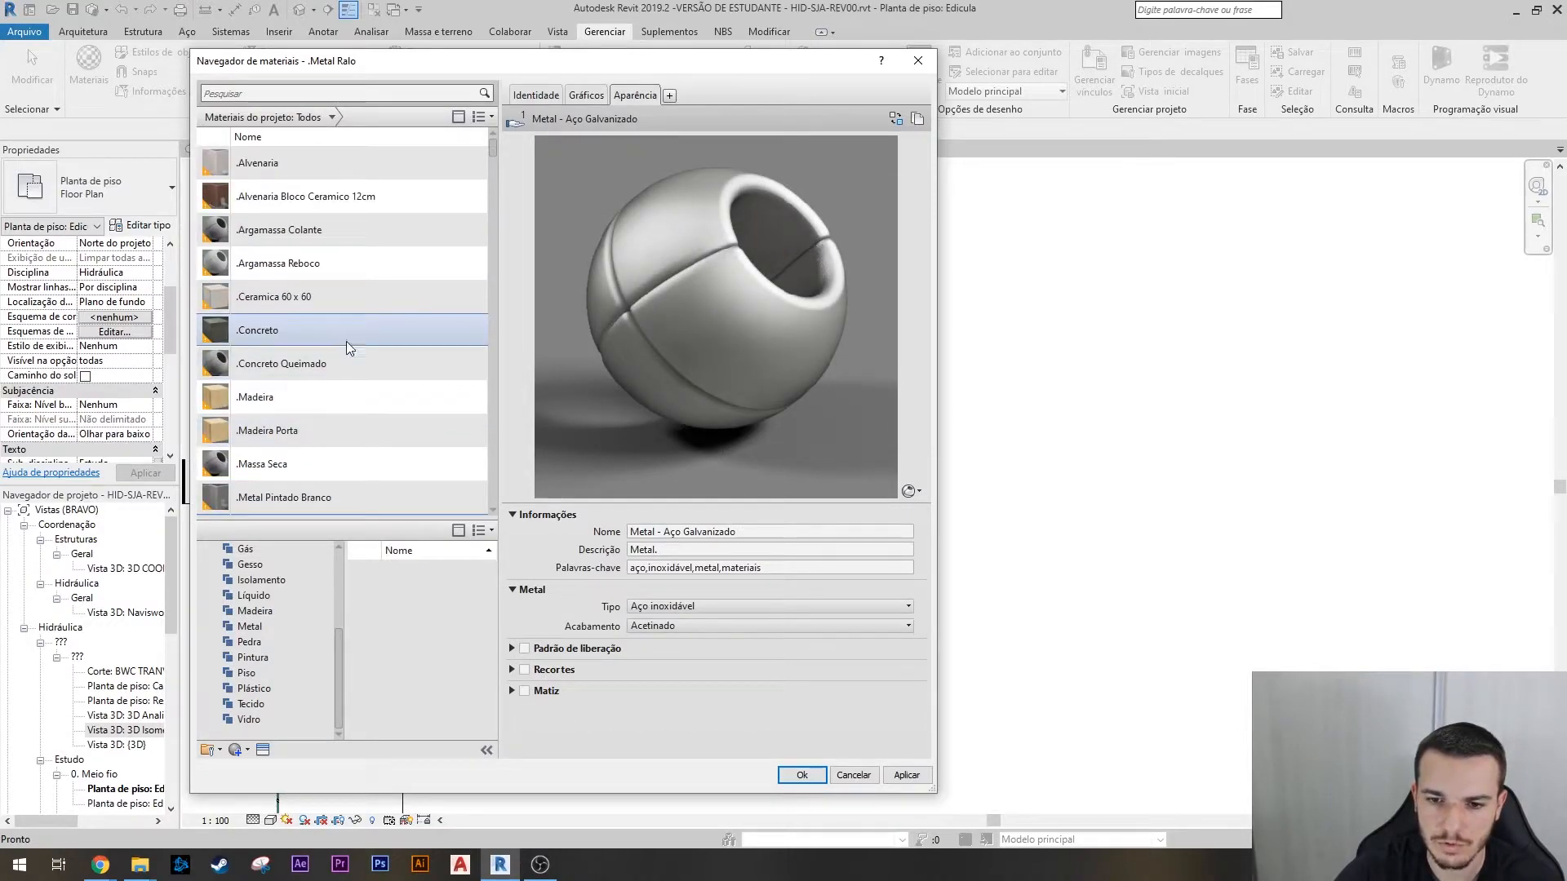
click(298, 366)
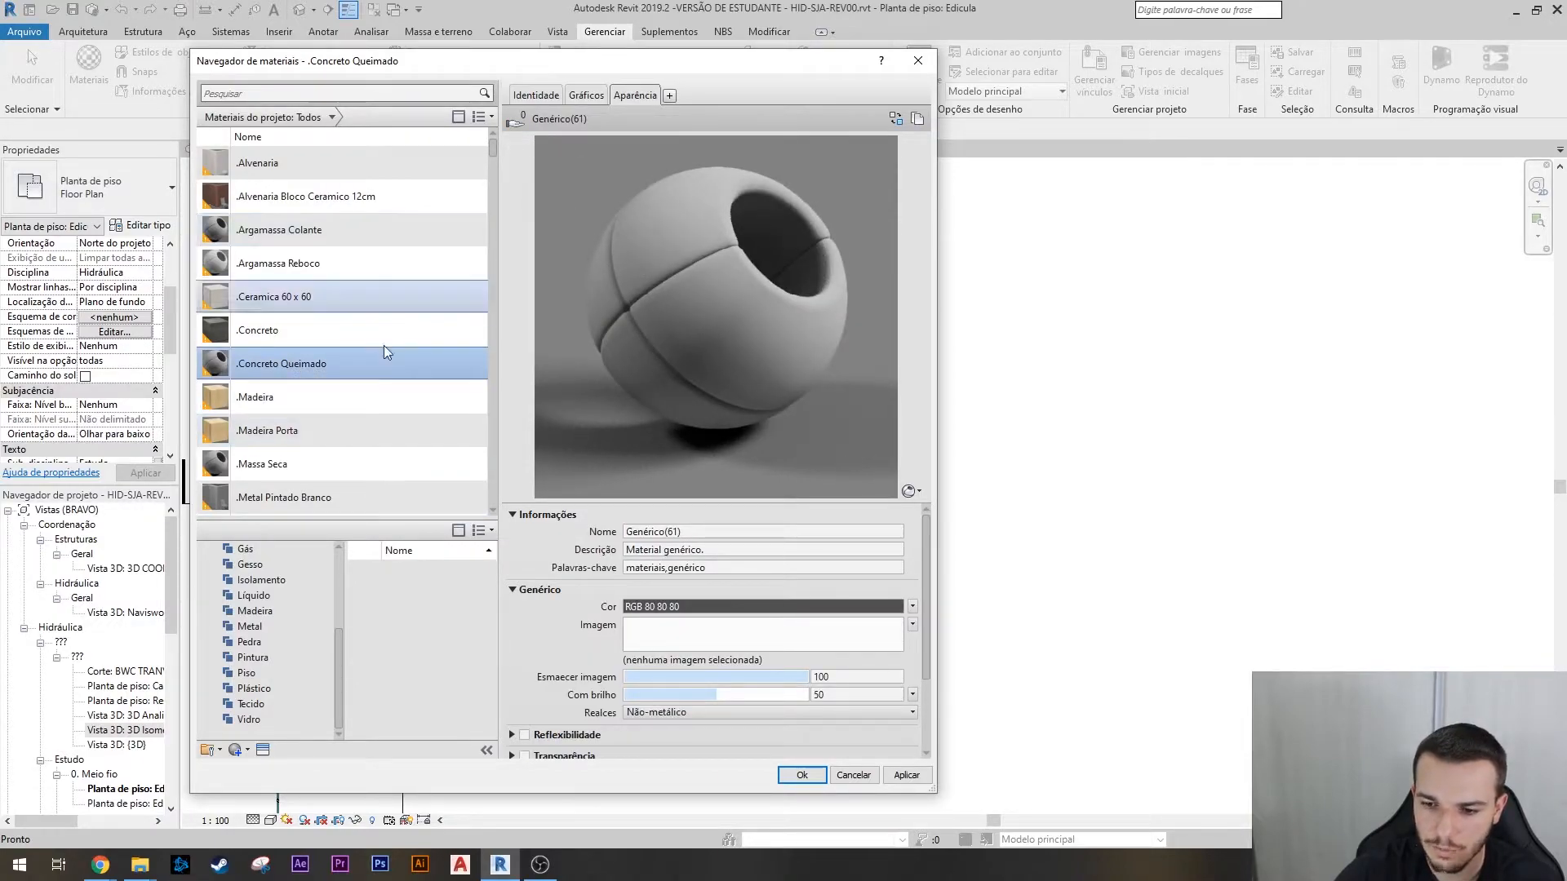
click(536, 96)
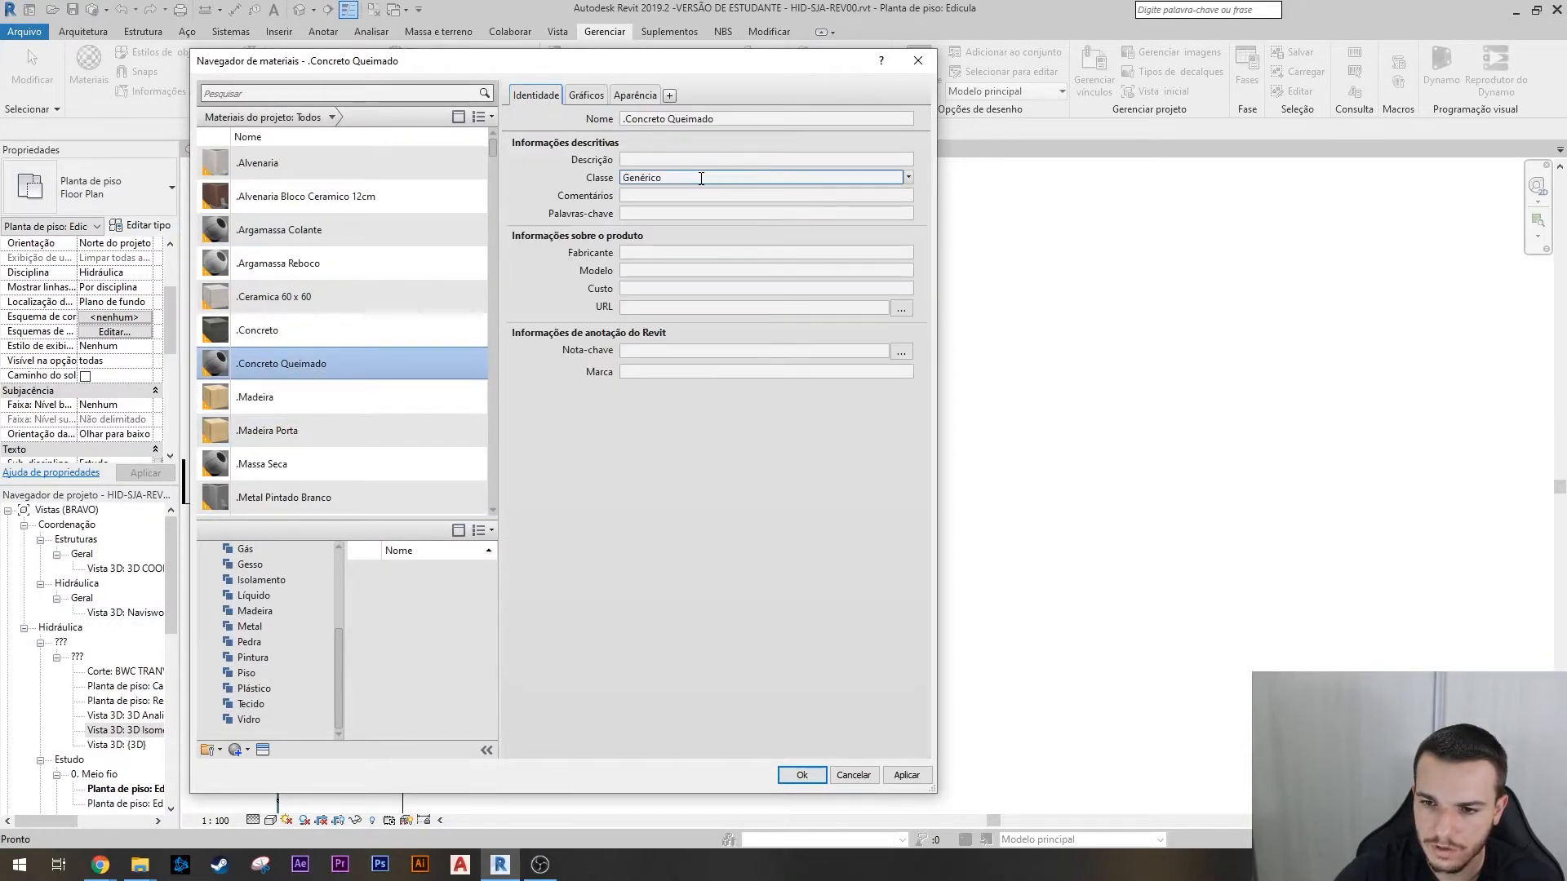
click(908, 178)
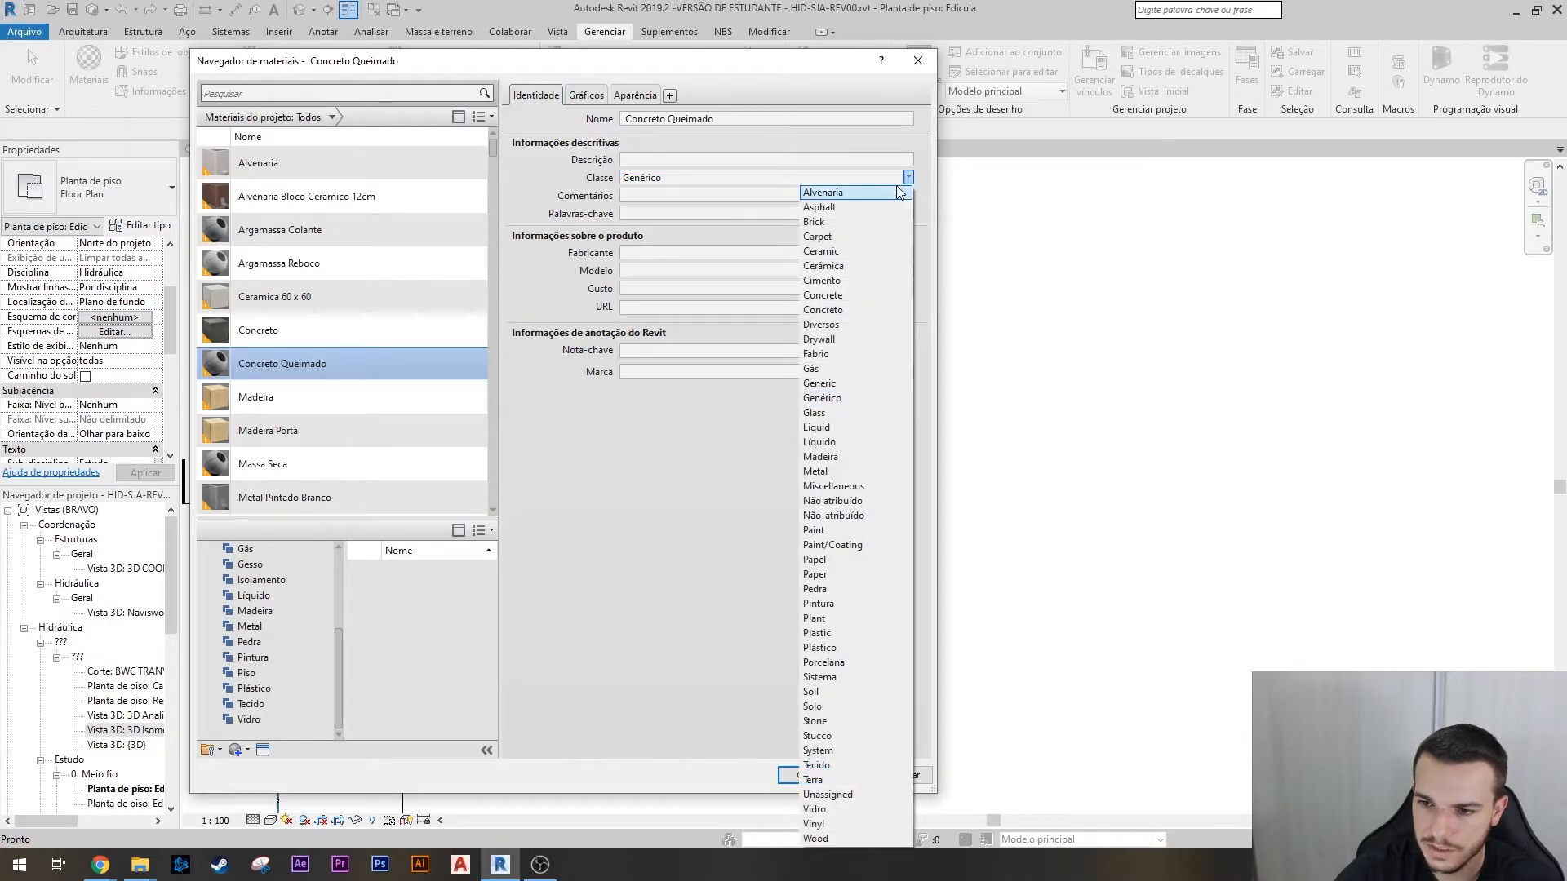
click(857, 310)
- Examine the graphics and appearance properties of .Concreto Queimado, including its shading, surface and cut patterns, and generic image settings
click(586, 95)
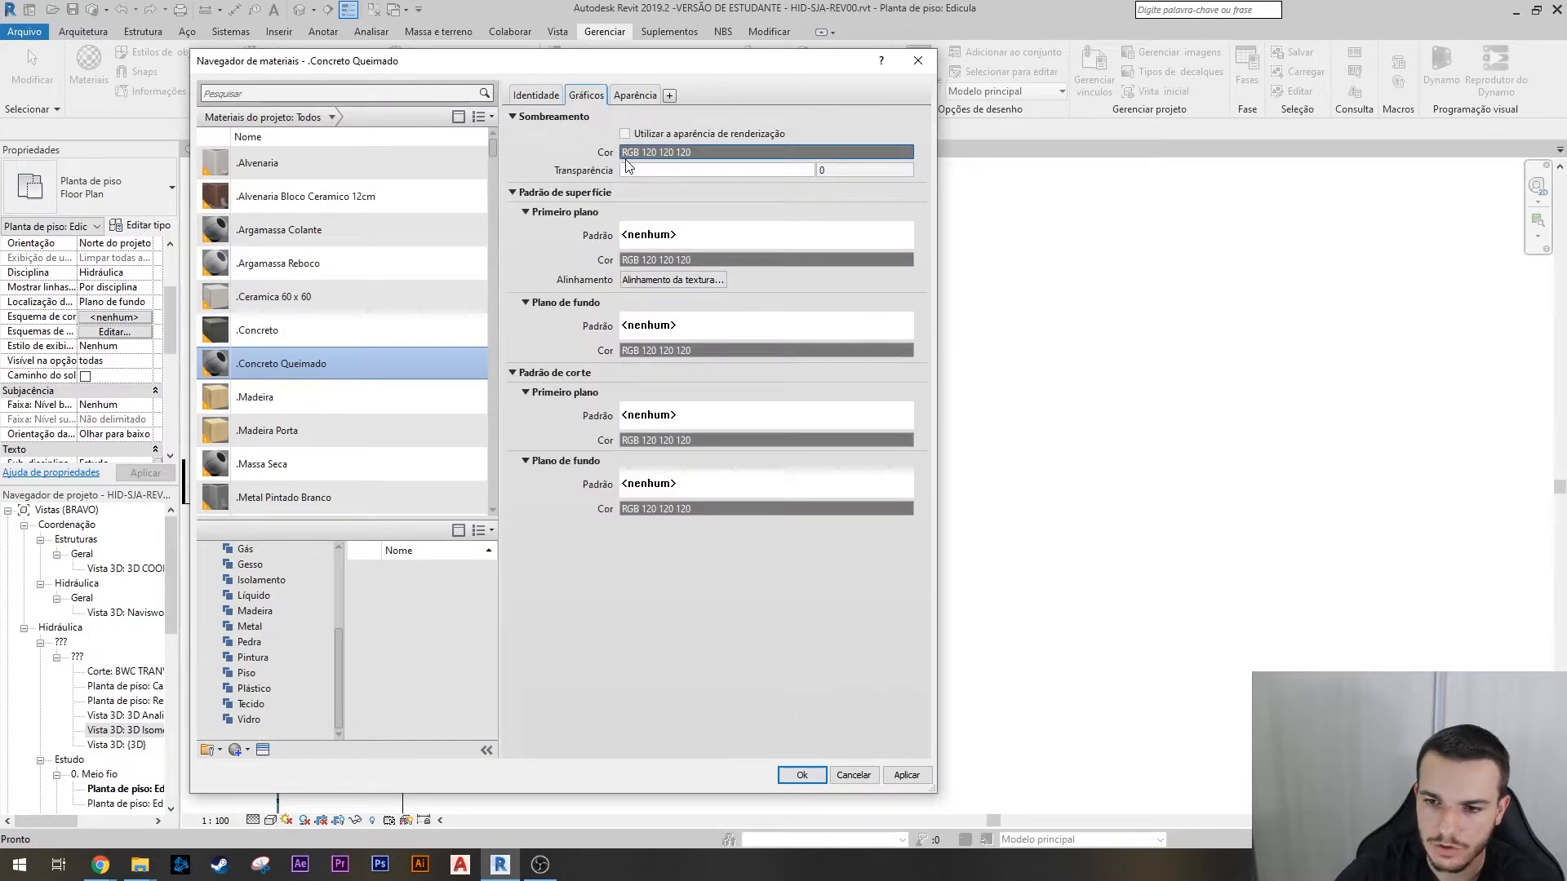
click(633, 95)
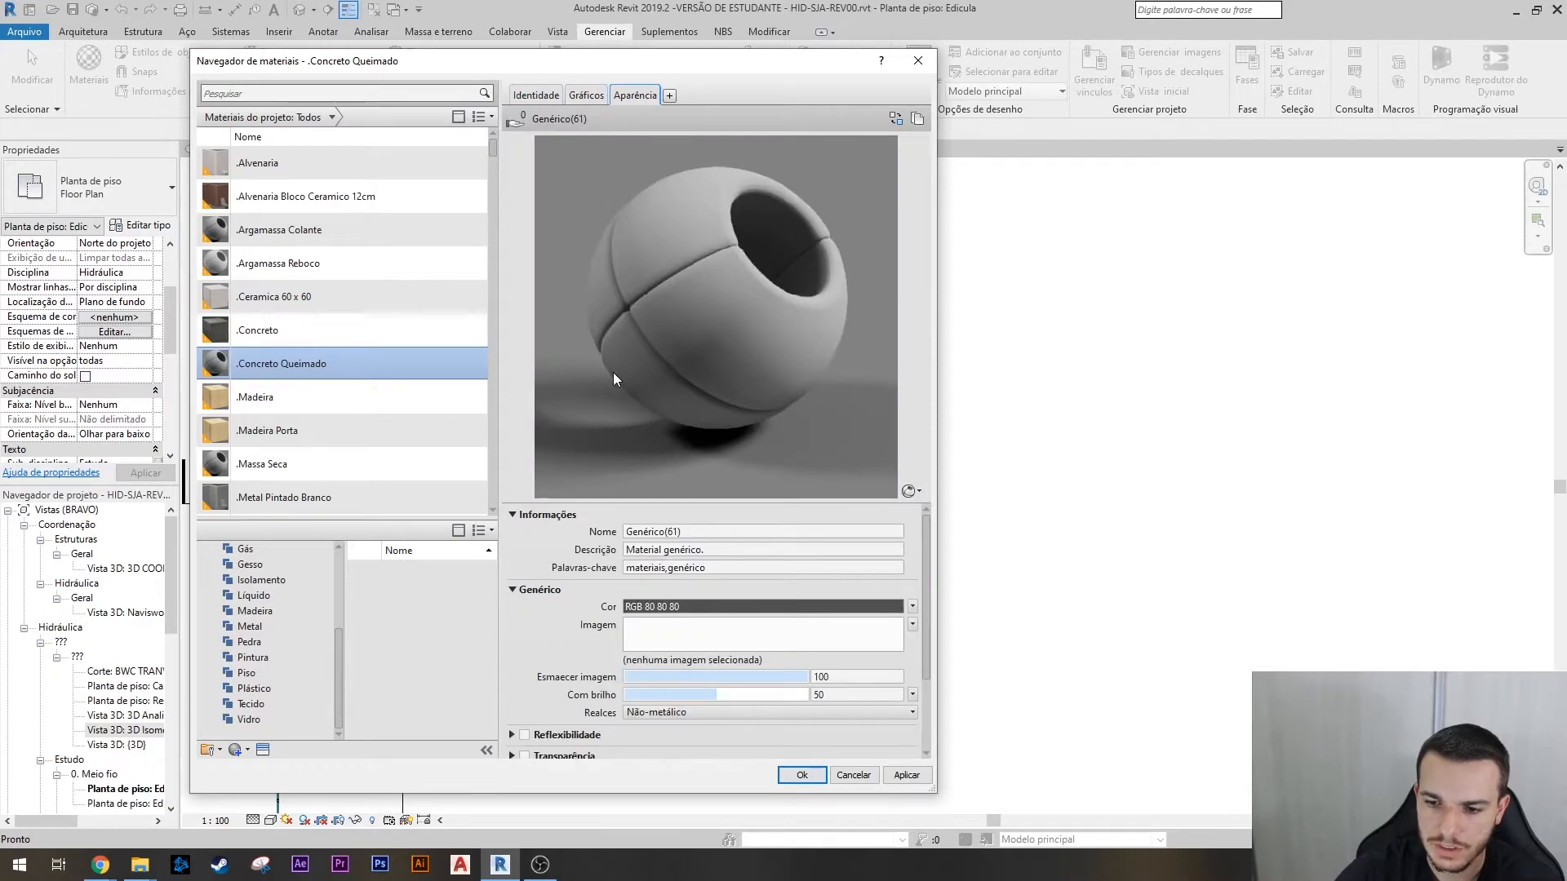
scroll(595, 525, down, 2)
scroll(621, 591, up, 2)
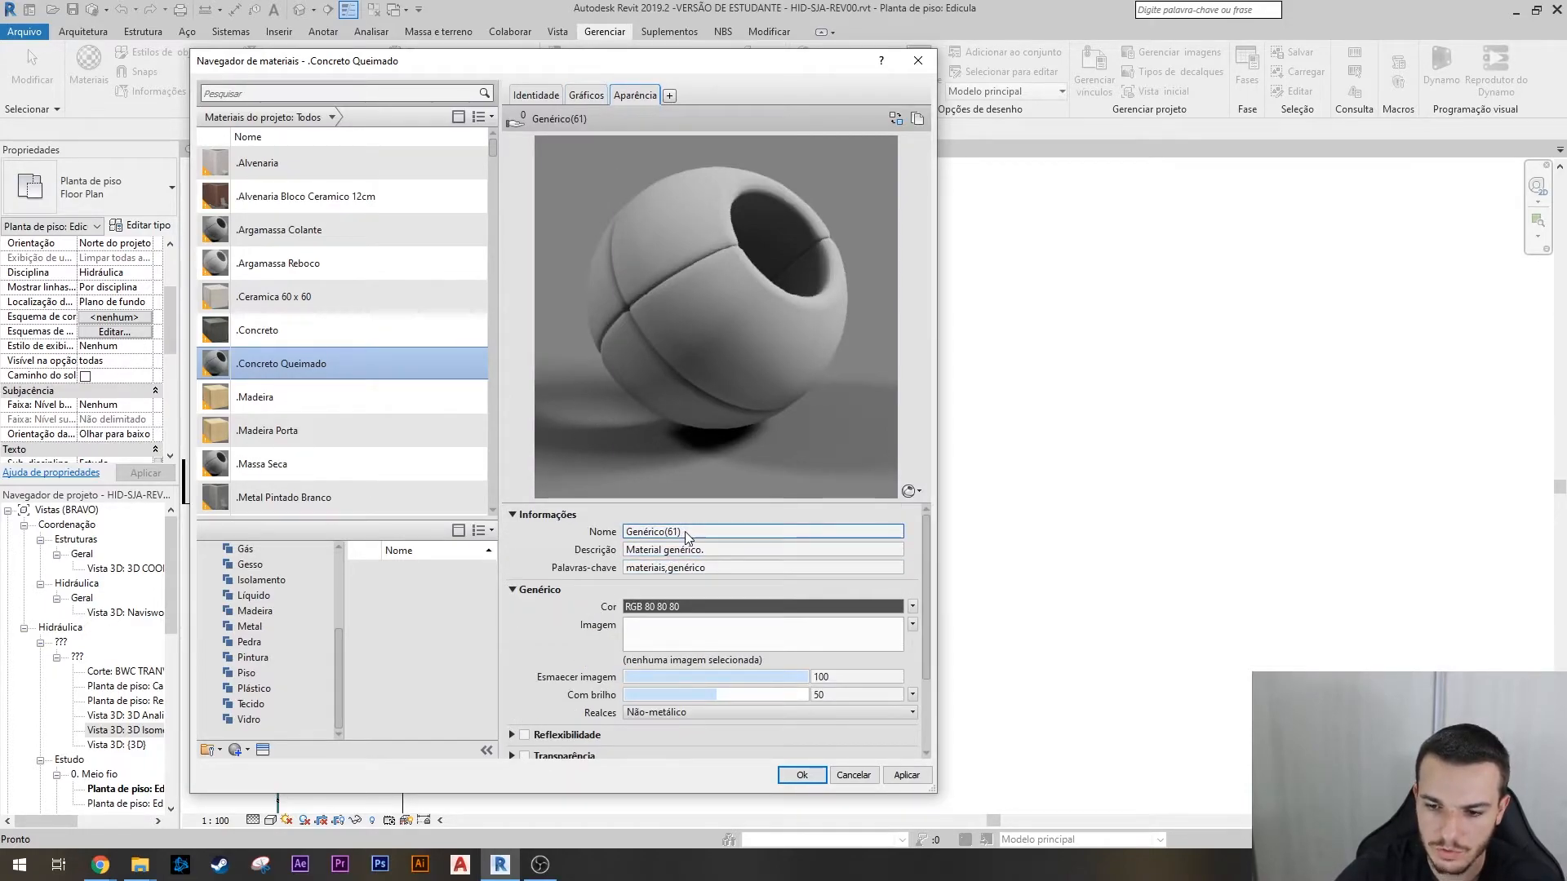
scroll(574, 571, down, 3)
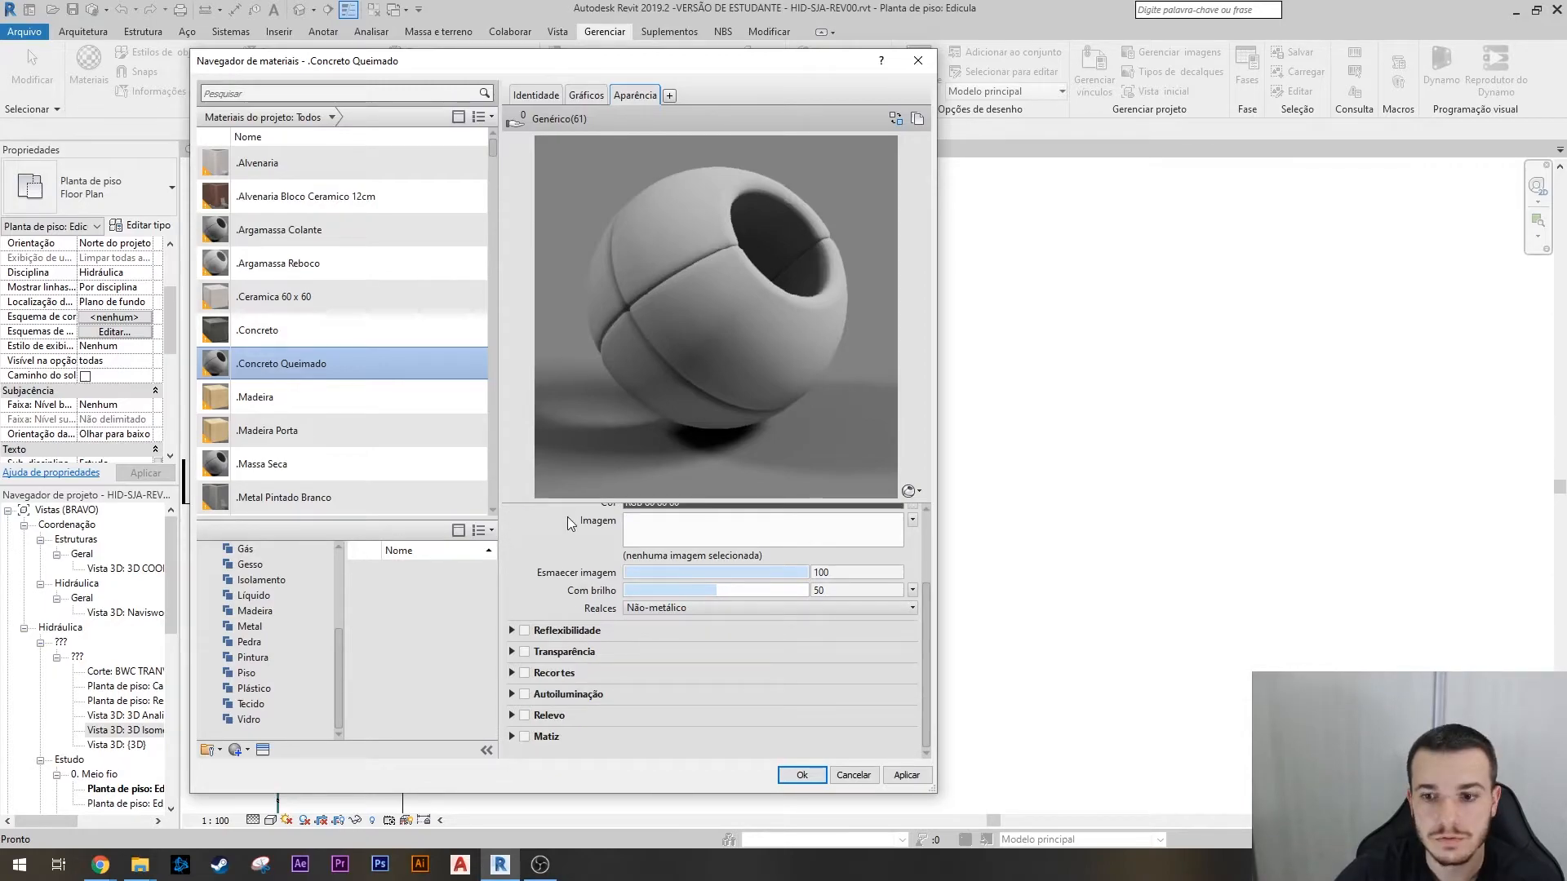
scroll(702, 587, up, 3)
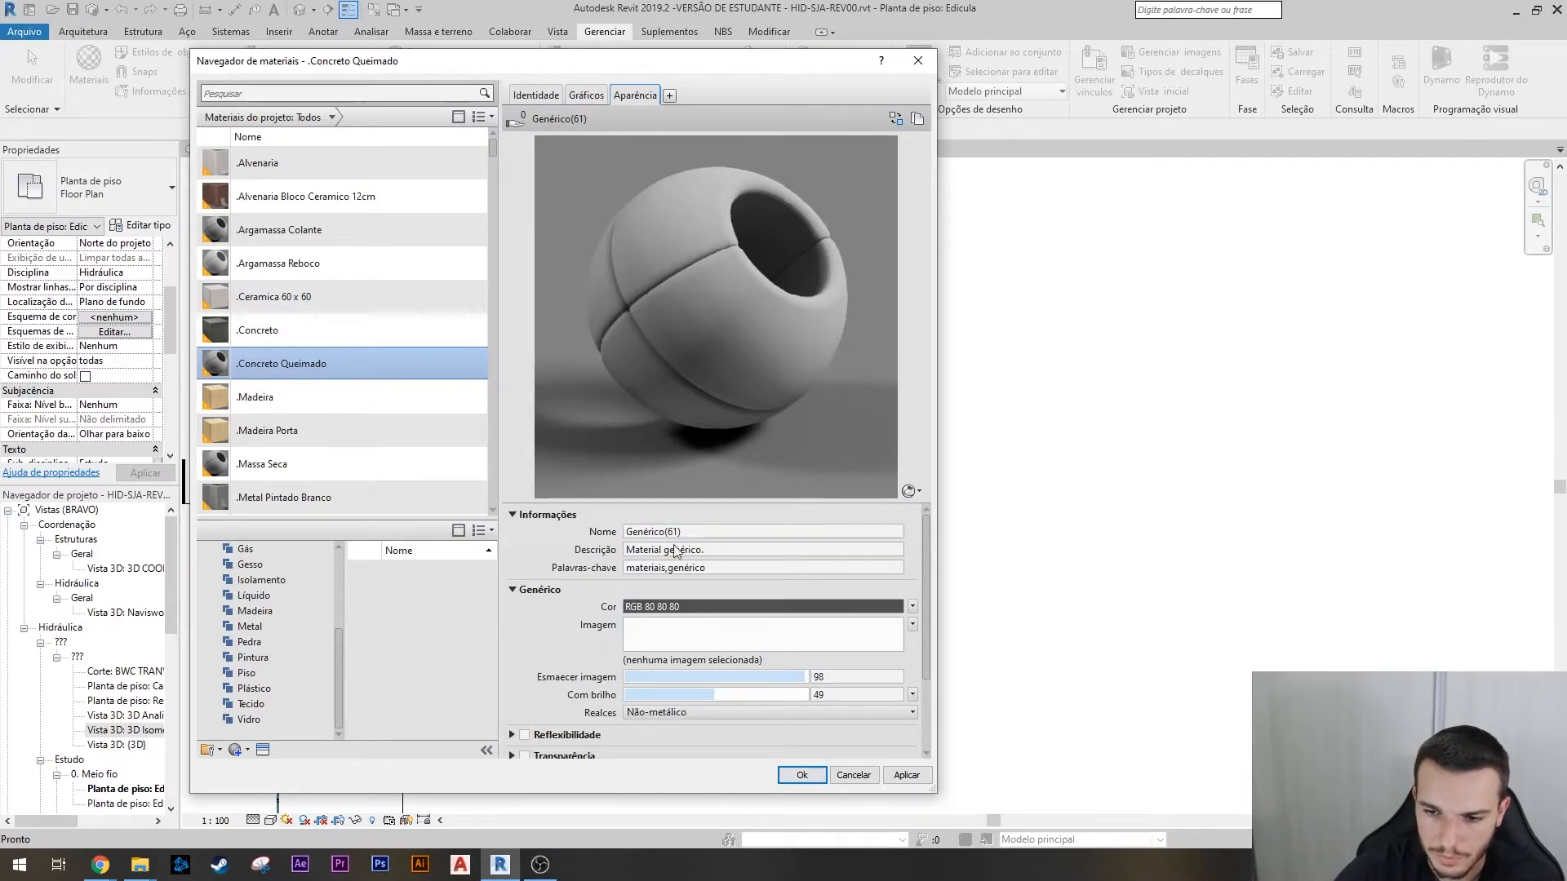
scroll(571, 588, down, 1)
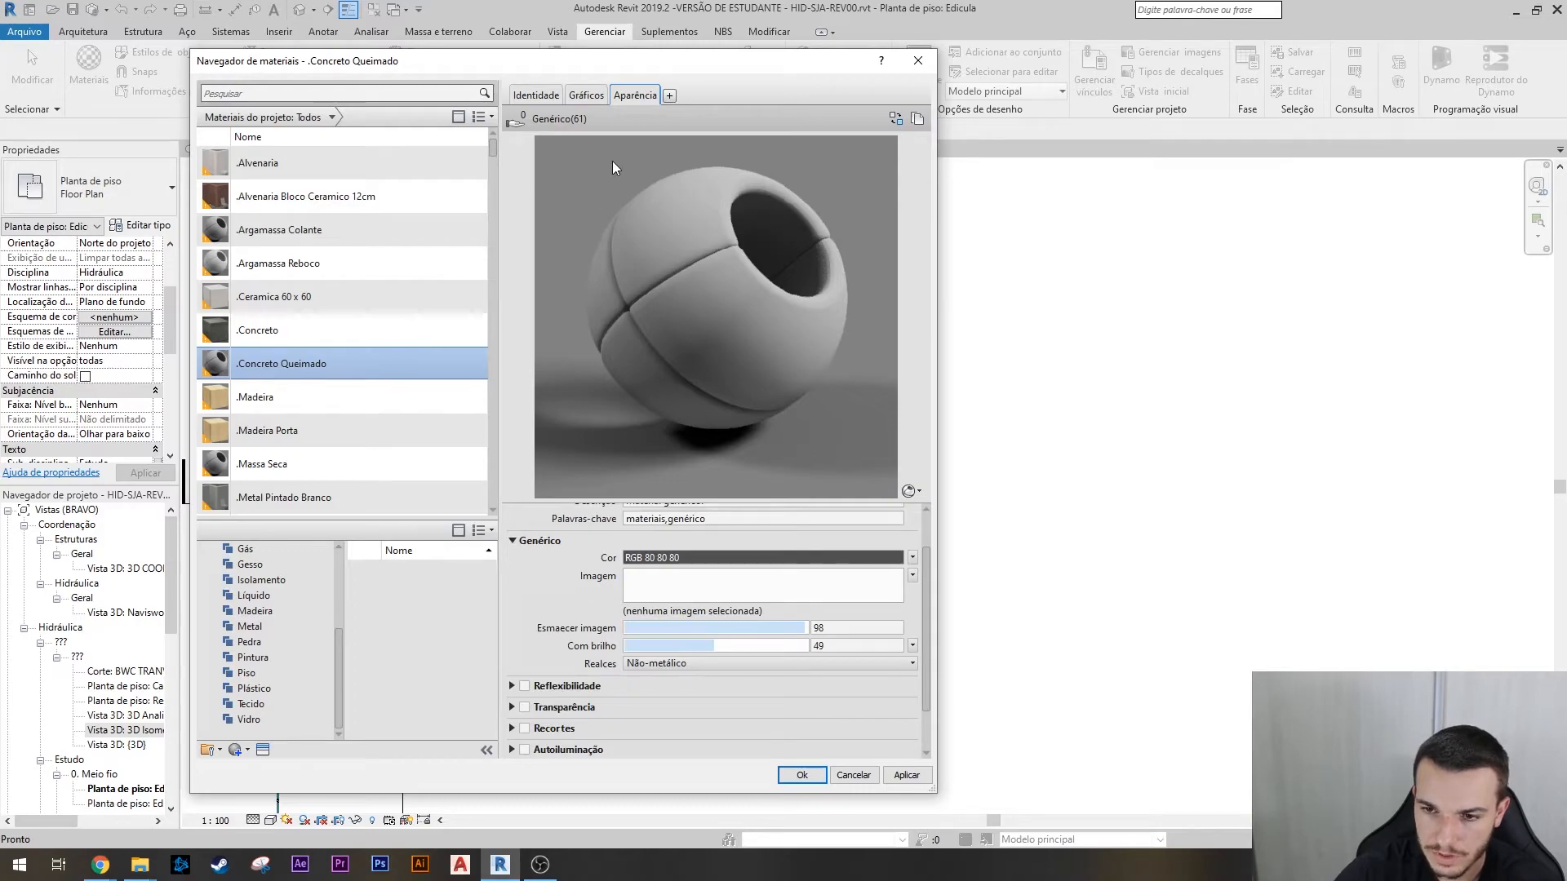
click(586, 95)
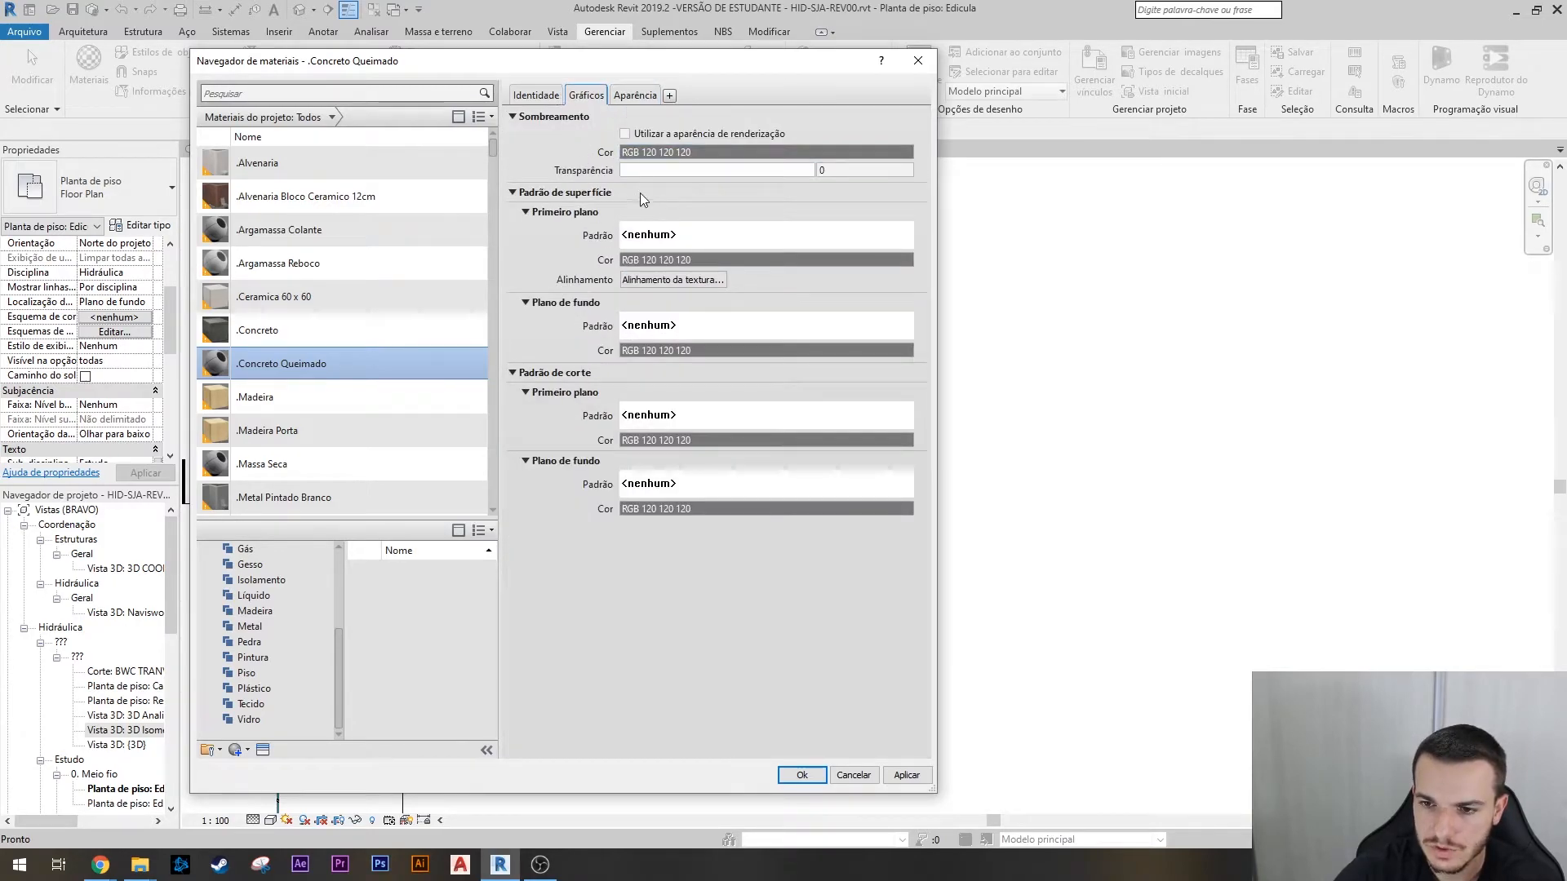
click(639, 98)
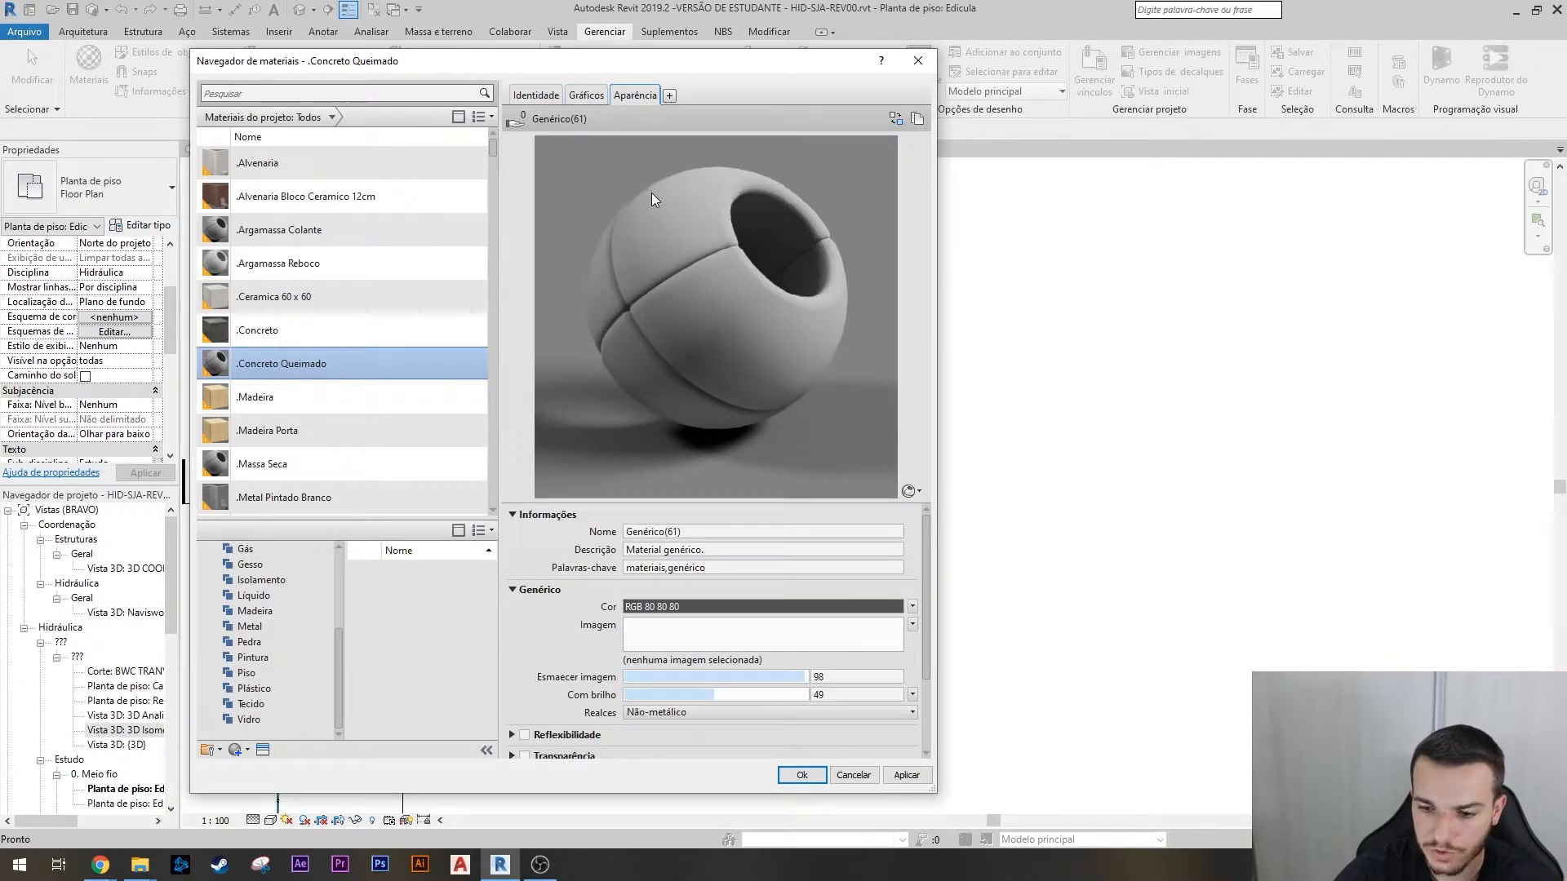
scroll(637, 538, down, 1)
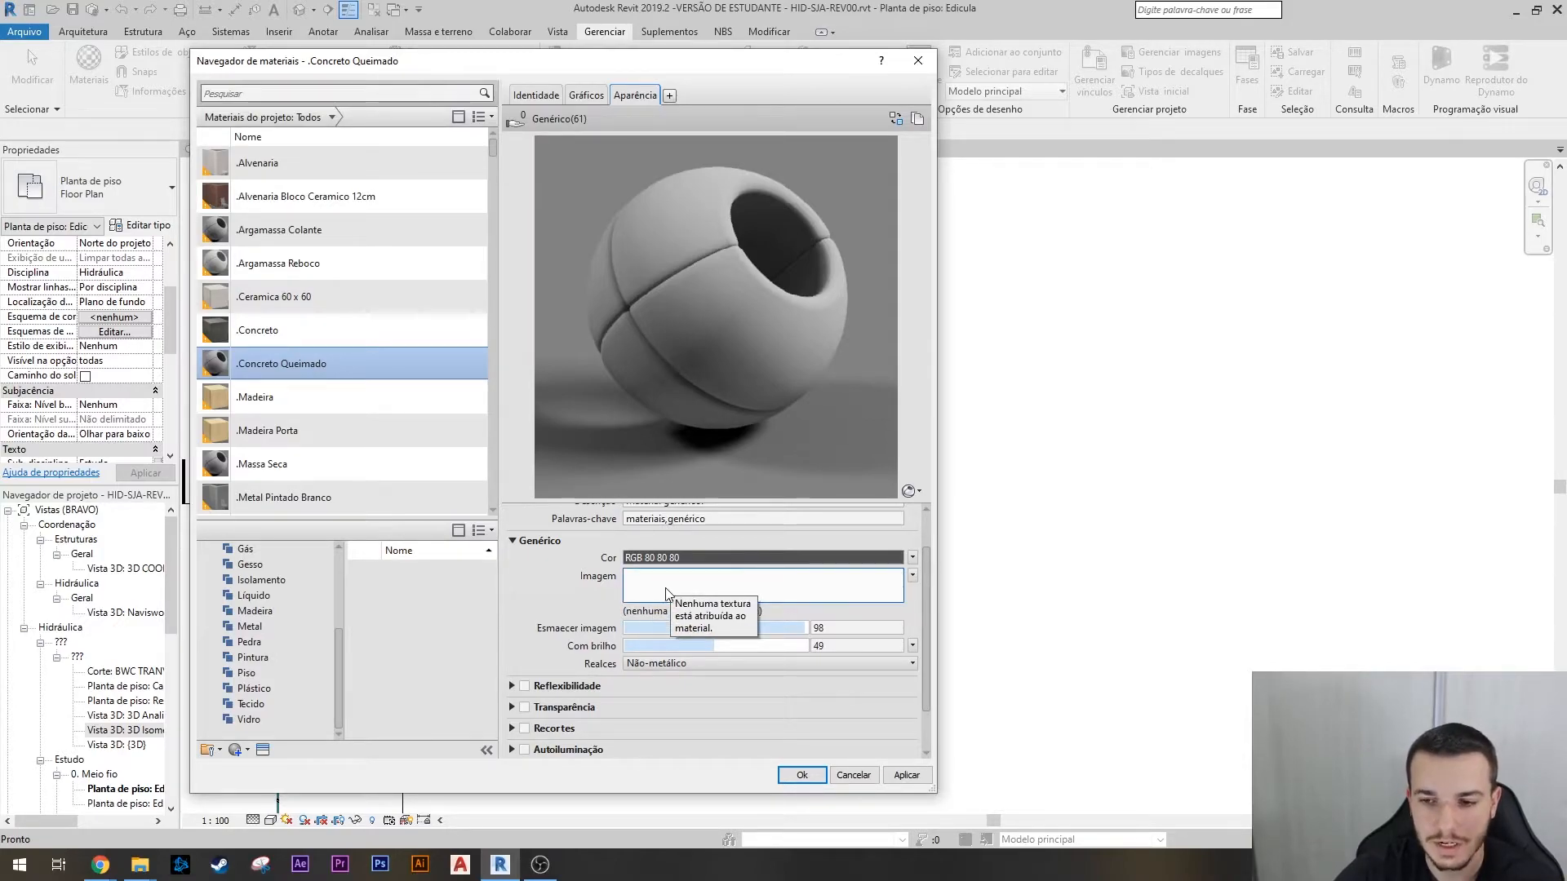
- Switch to Chrome to view the "textura concreto" image search, and return to Revit
click(104, 865)
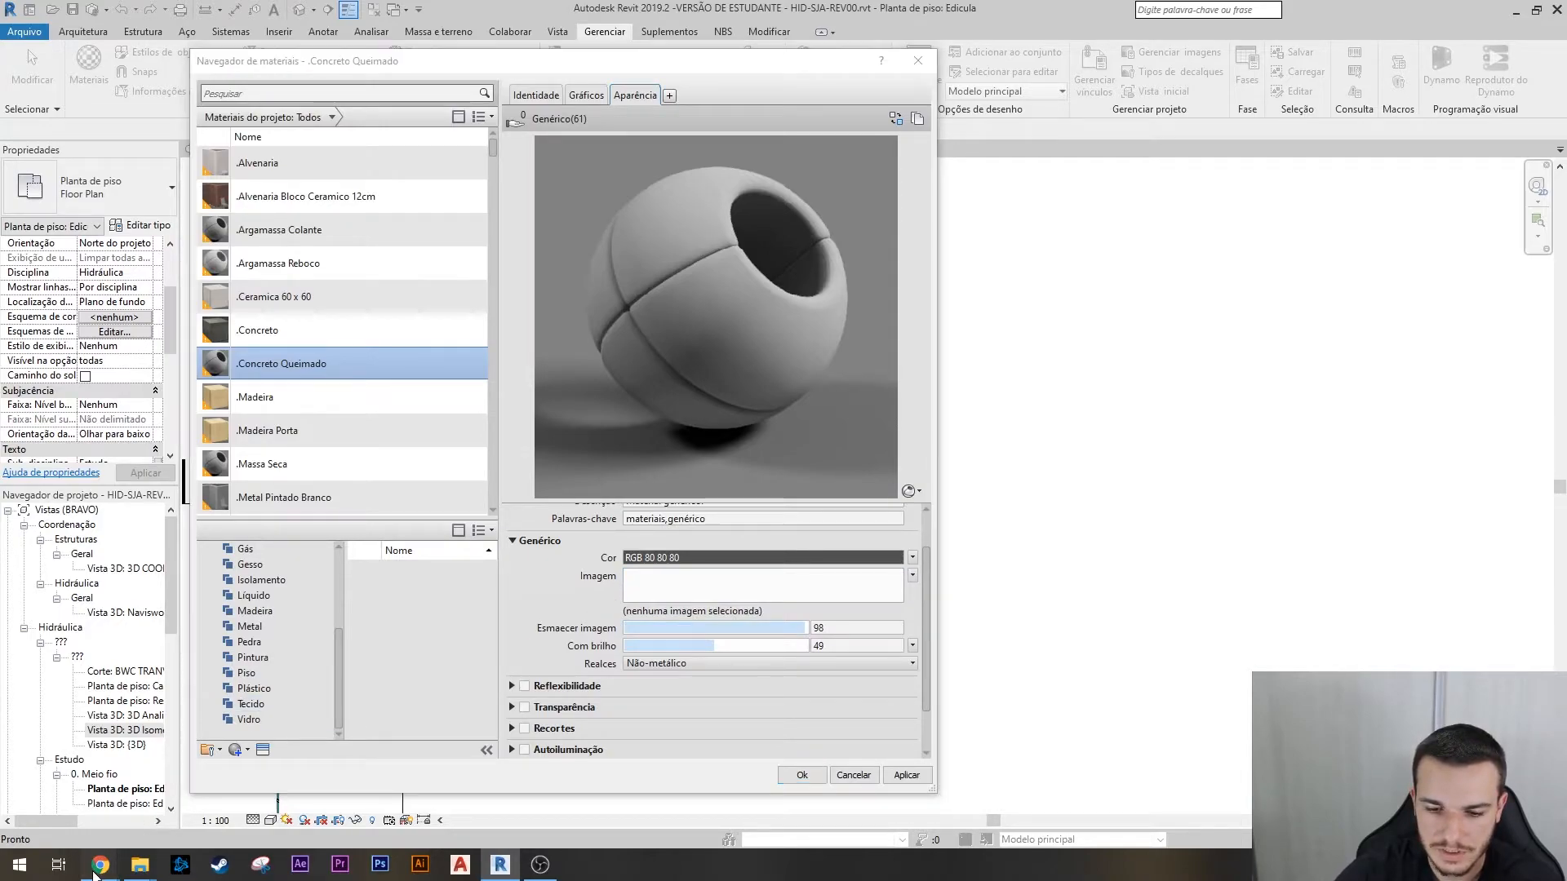
click(273, 791)
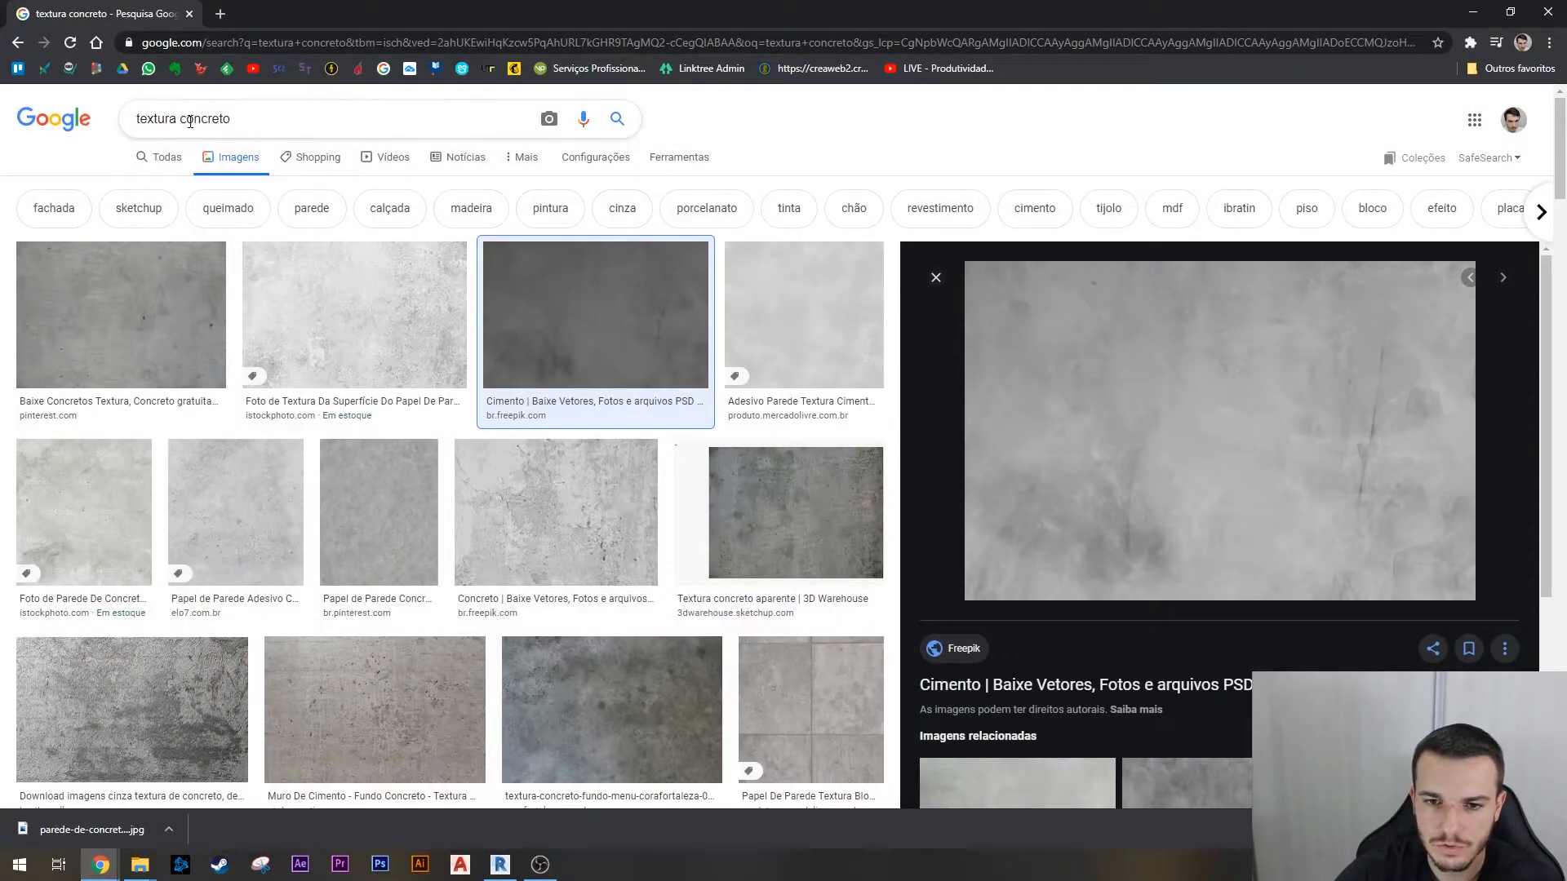
click(237, 120)
triple_click(238, 119)
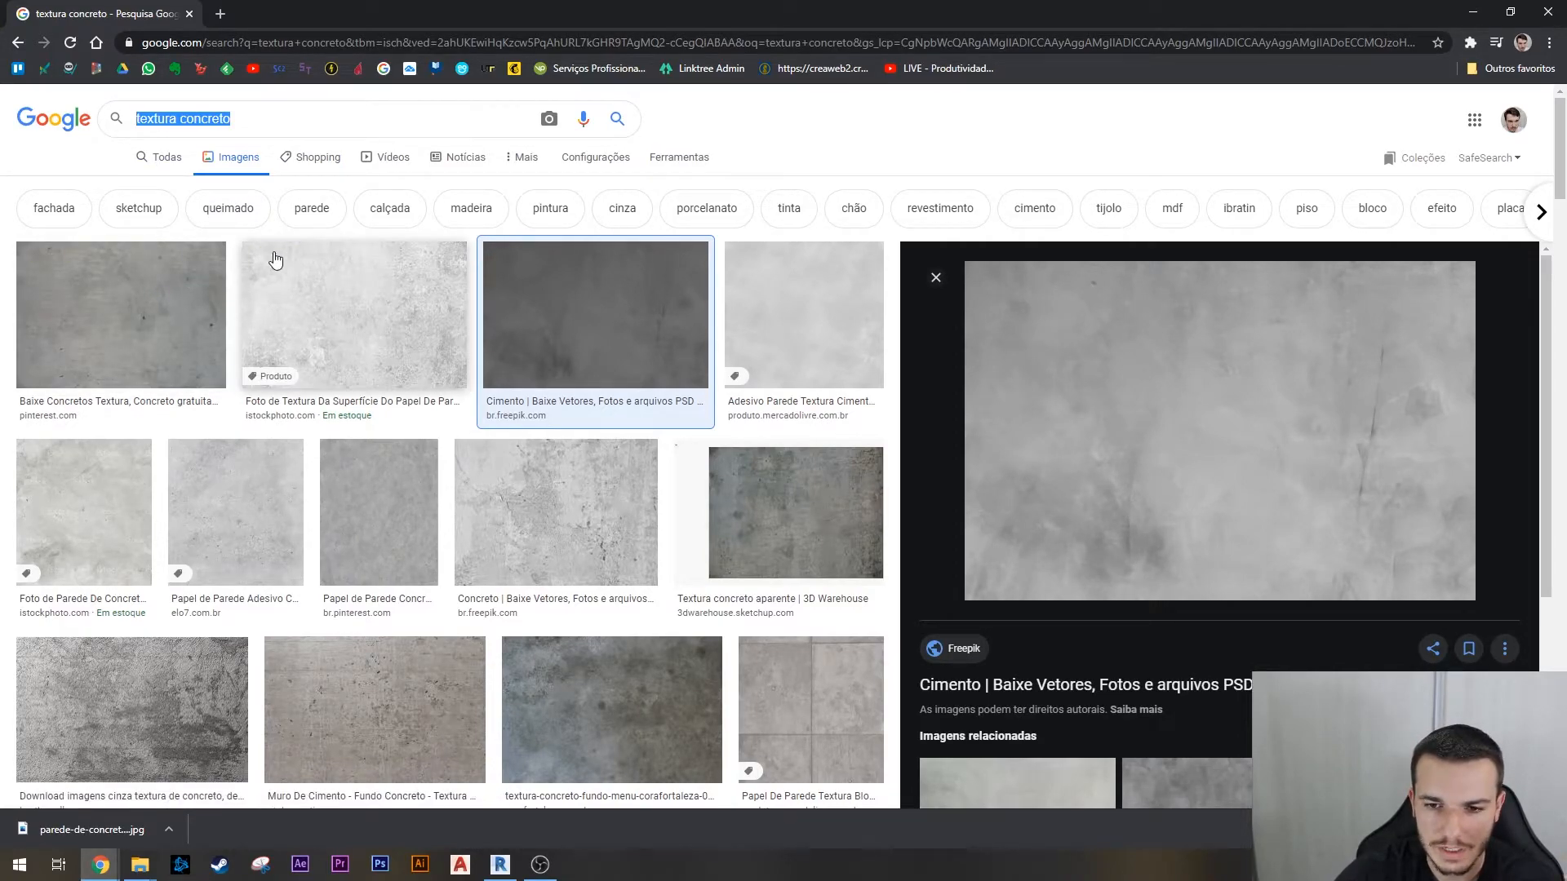
click(1475, 14)
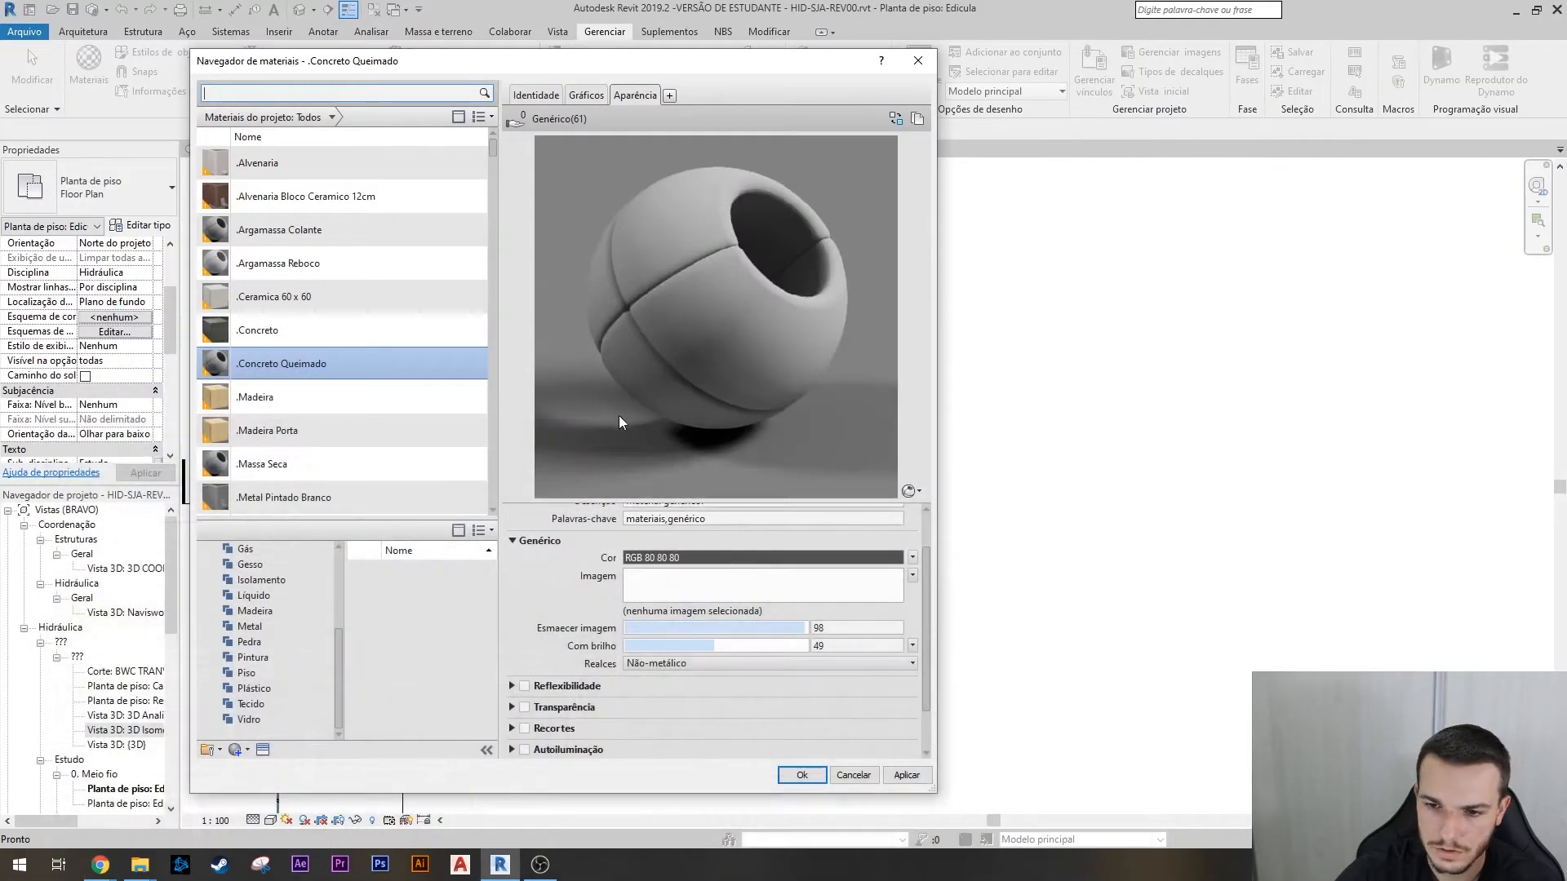
- Assign parede-de-concreto-antiga_1249-225.jpg from the desktop folder as the generic image of .Concreto Queimado
click(653, 597)
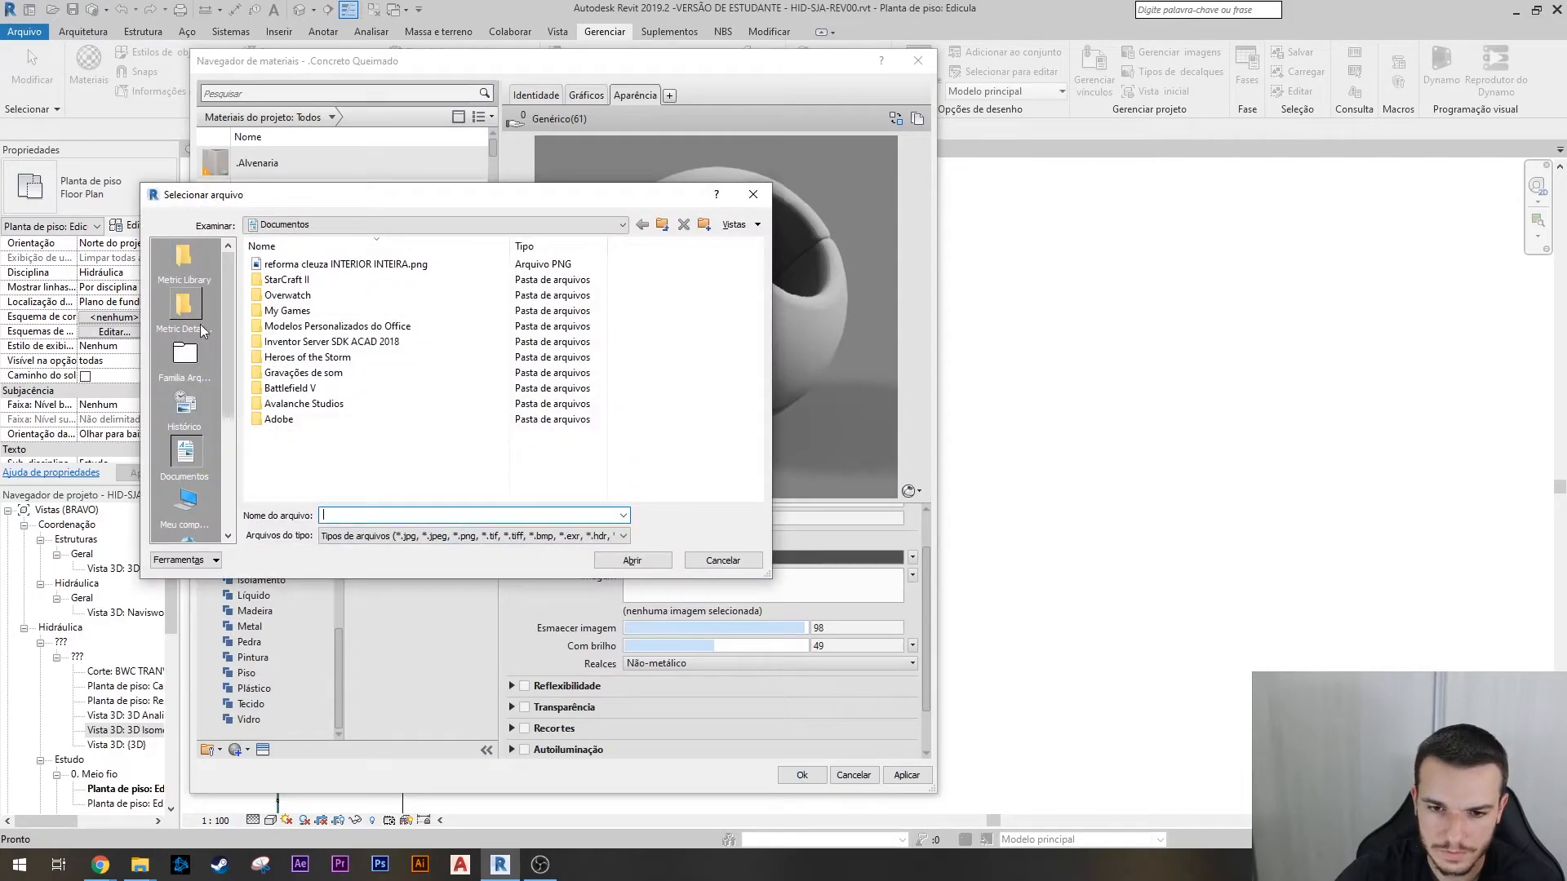
scroll(171, 502, down, 1)
scroll(171, 502, down, 3)
click(185, 451)
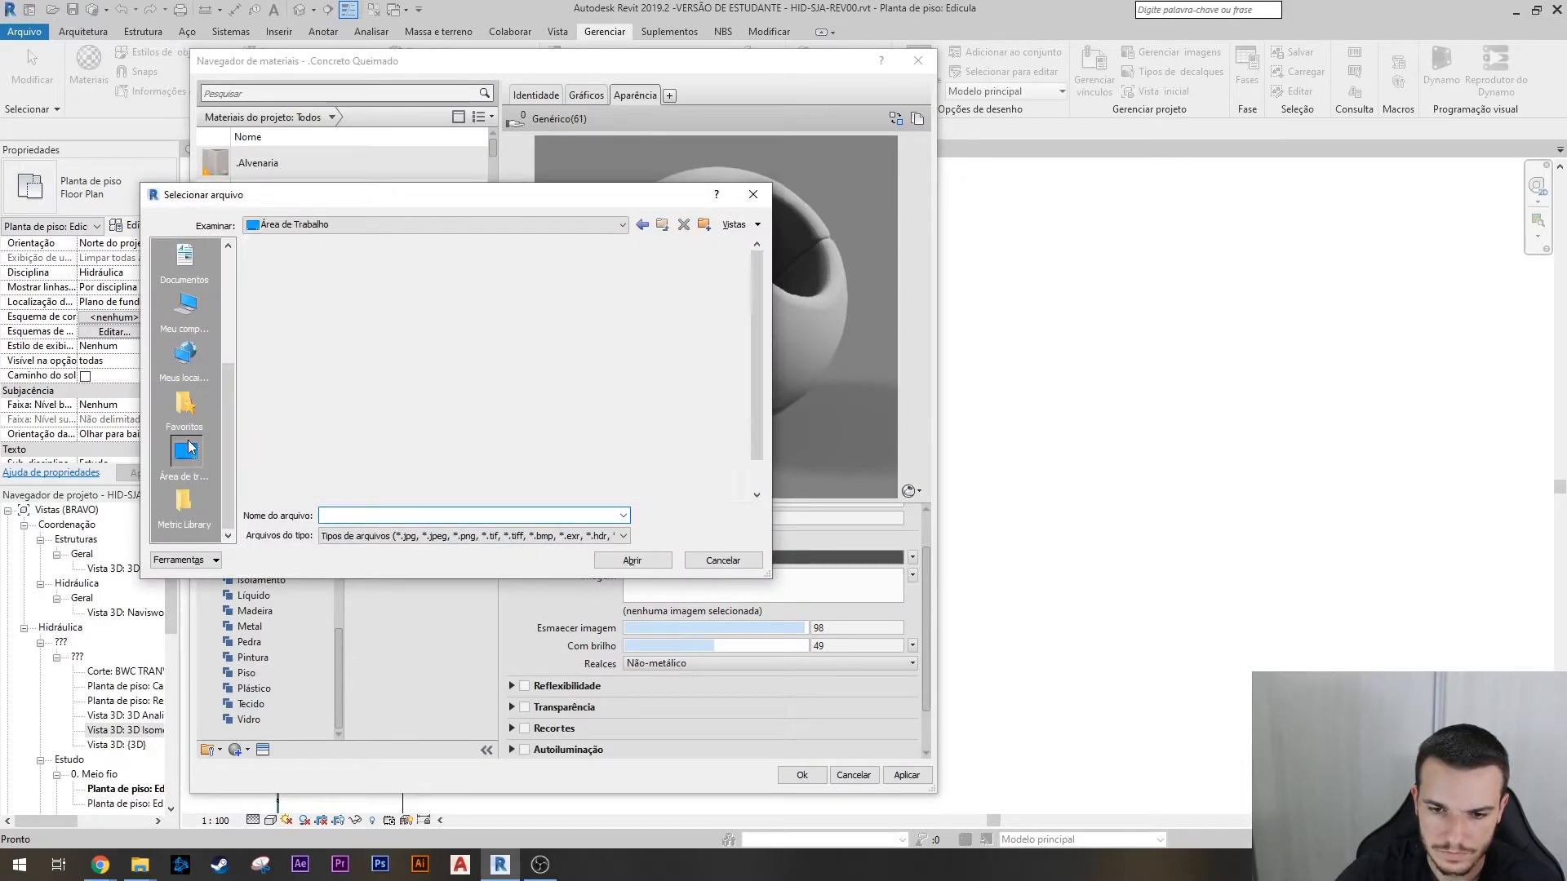
scroll(435, 430, down, 1)
click(359, 280)
click(631, 562)
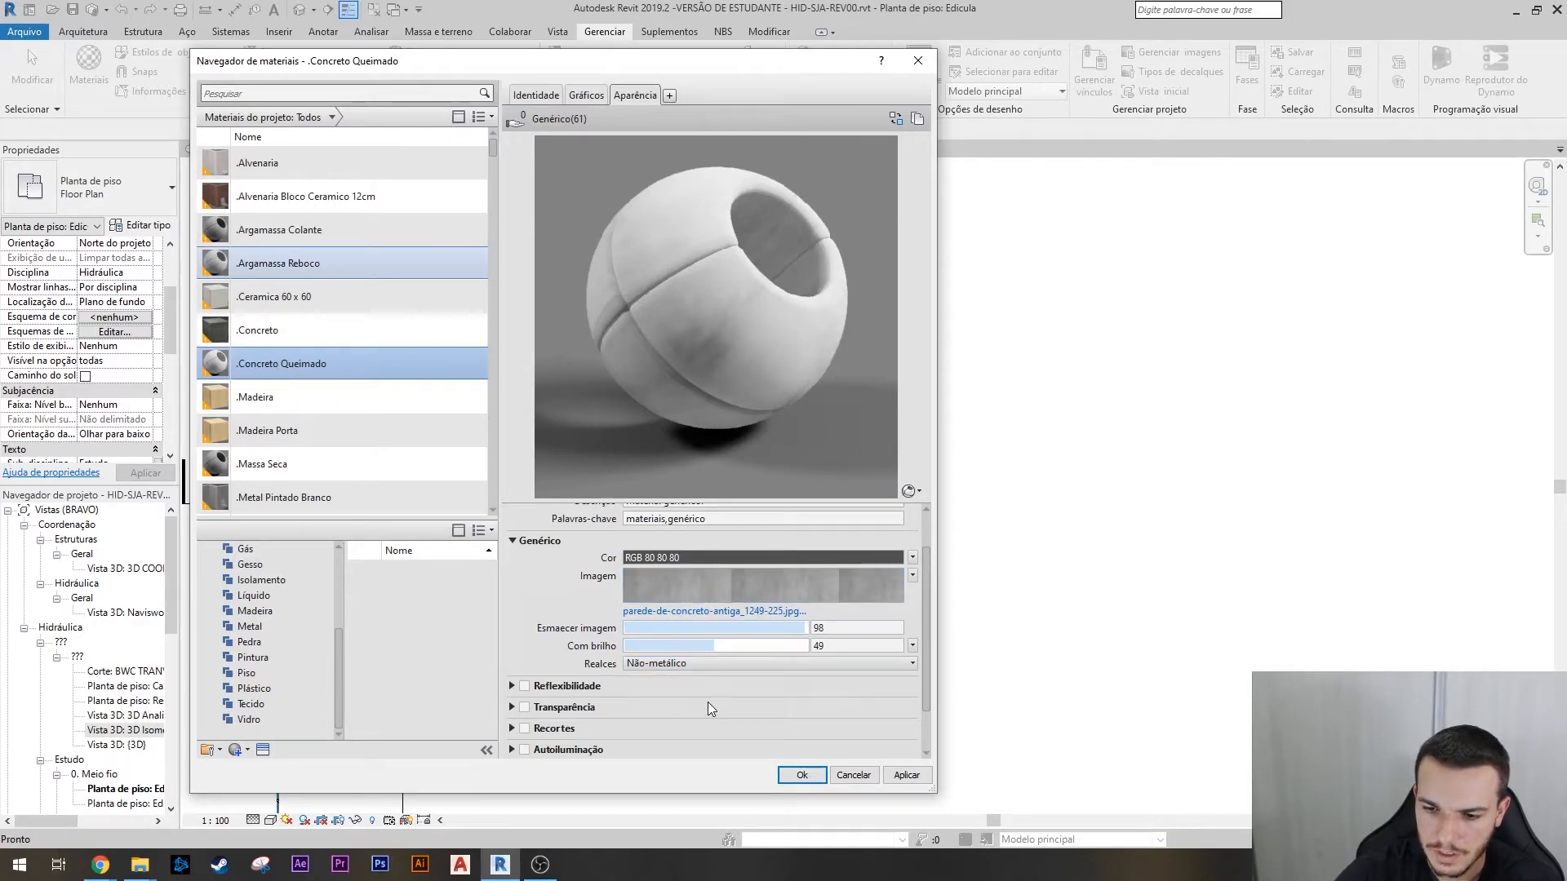
- View the concrete image in the texture editor with its window enlarged, and close the editor
click(763, 585)
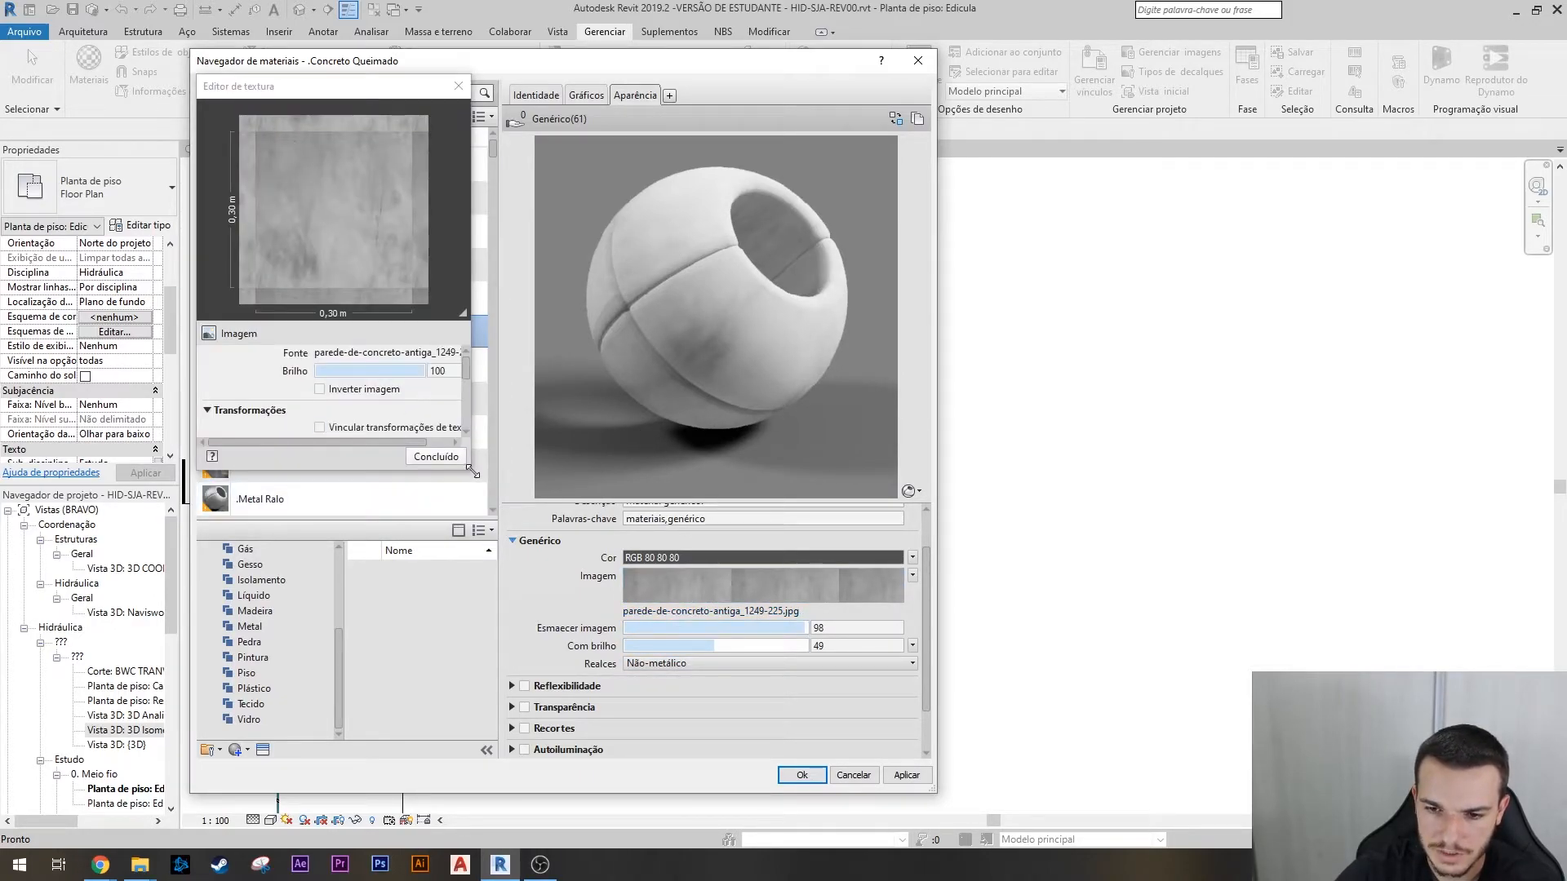
drag(682, 67, 501, 148)
click(922, 590)
click(743, 150)
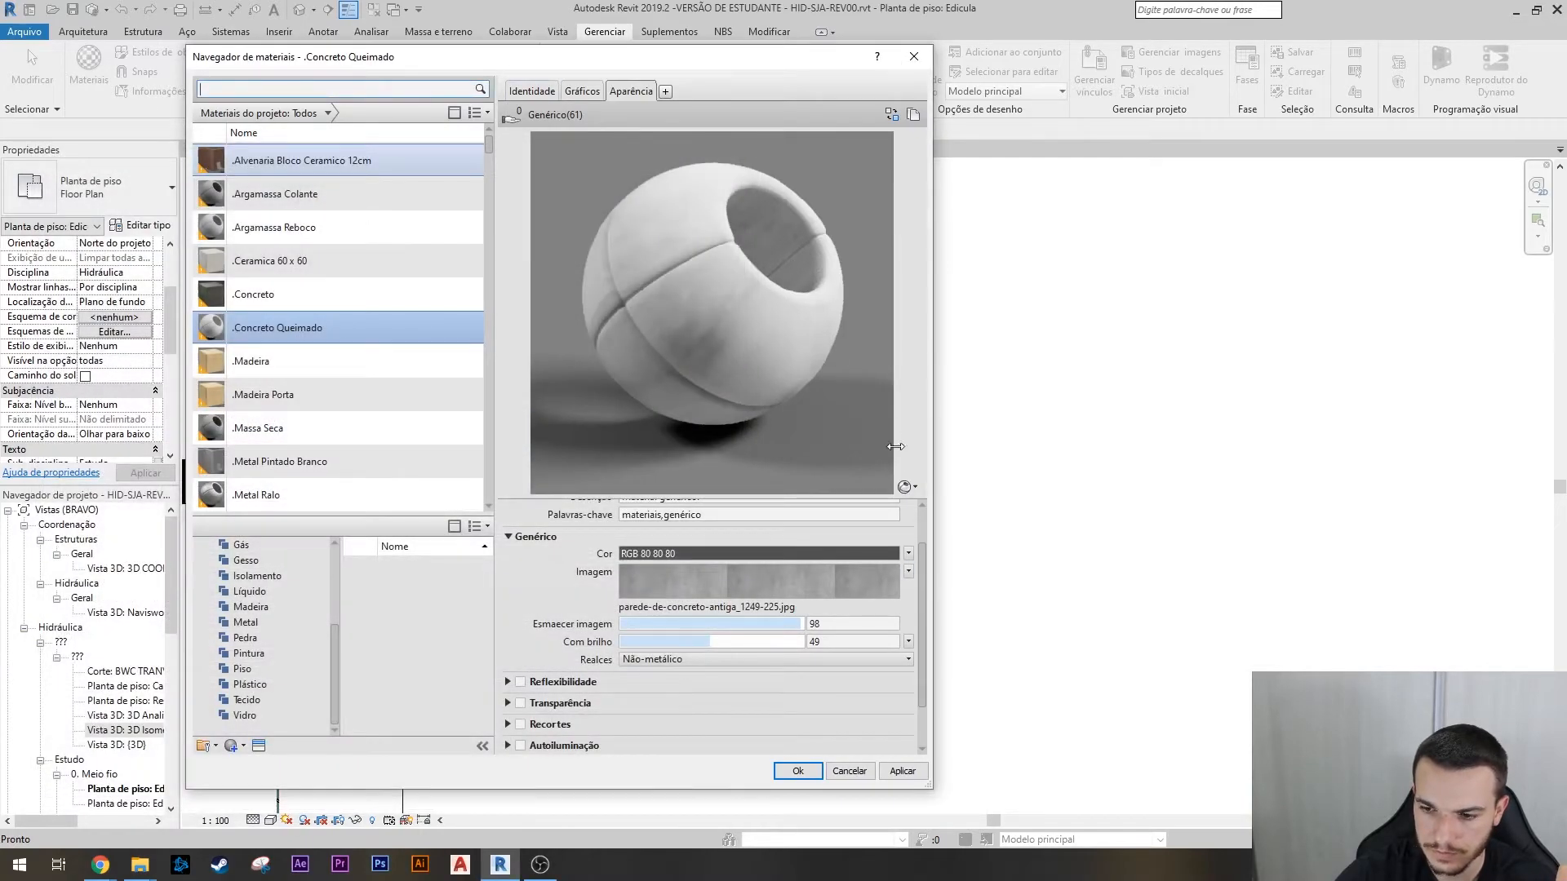
- Change the appearance preview scene of .Concreto Queimado to Paredes
scroll(825, 521, up, 2)
click(911, 487)
mouse_move(875, 506)
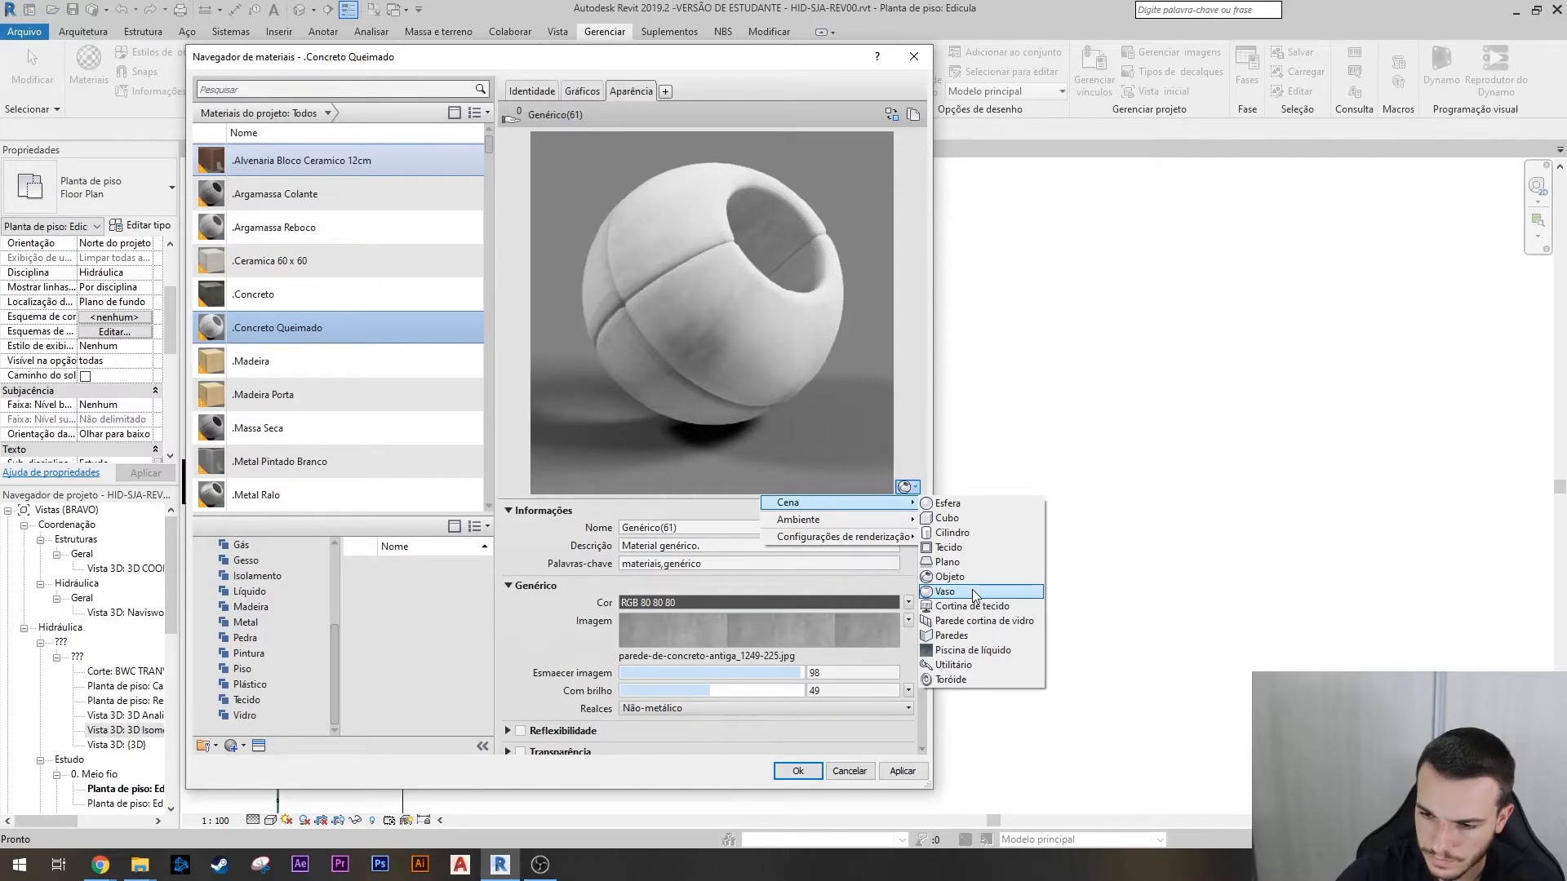
click(962, 635)
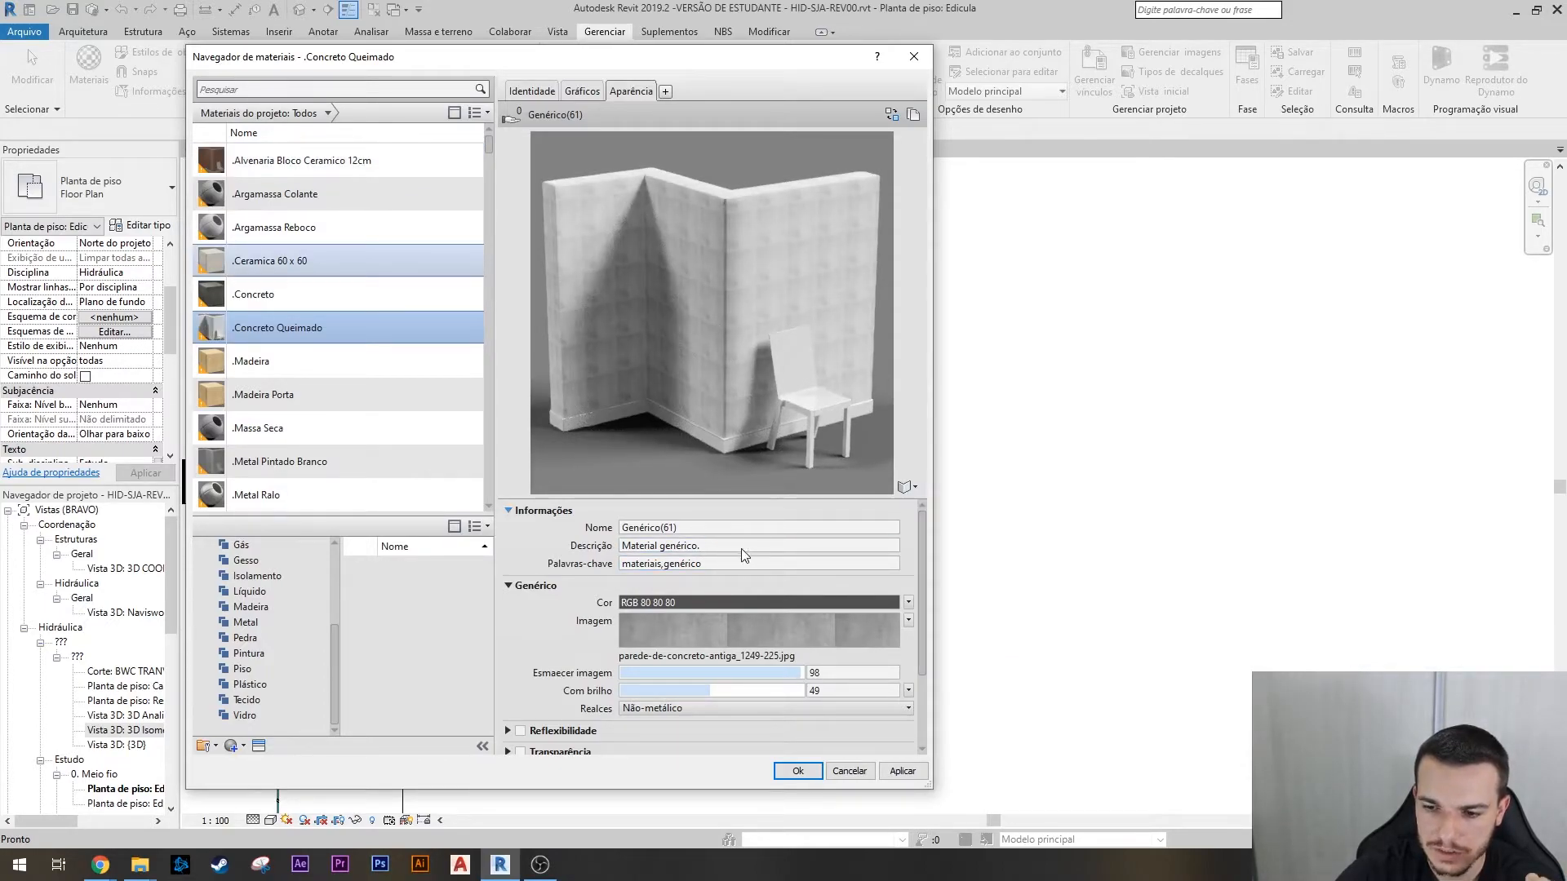
- Edit the concrete image and set its linked sample width and height to 2,30 m
right_click(757, 630)
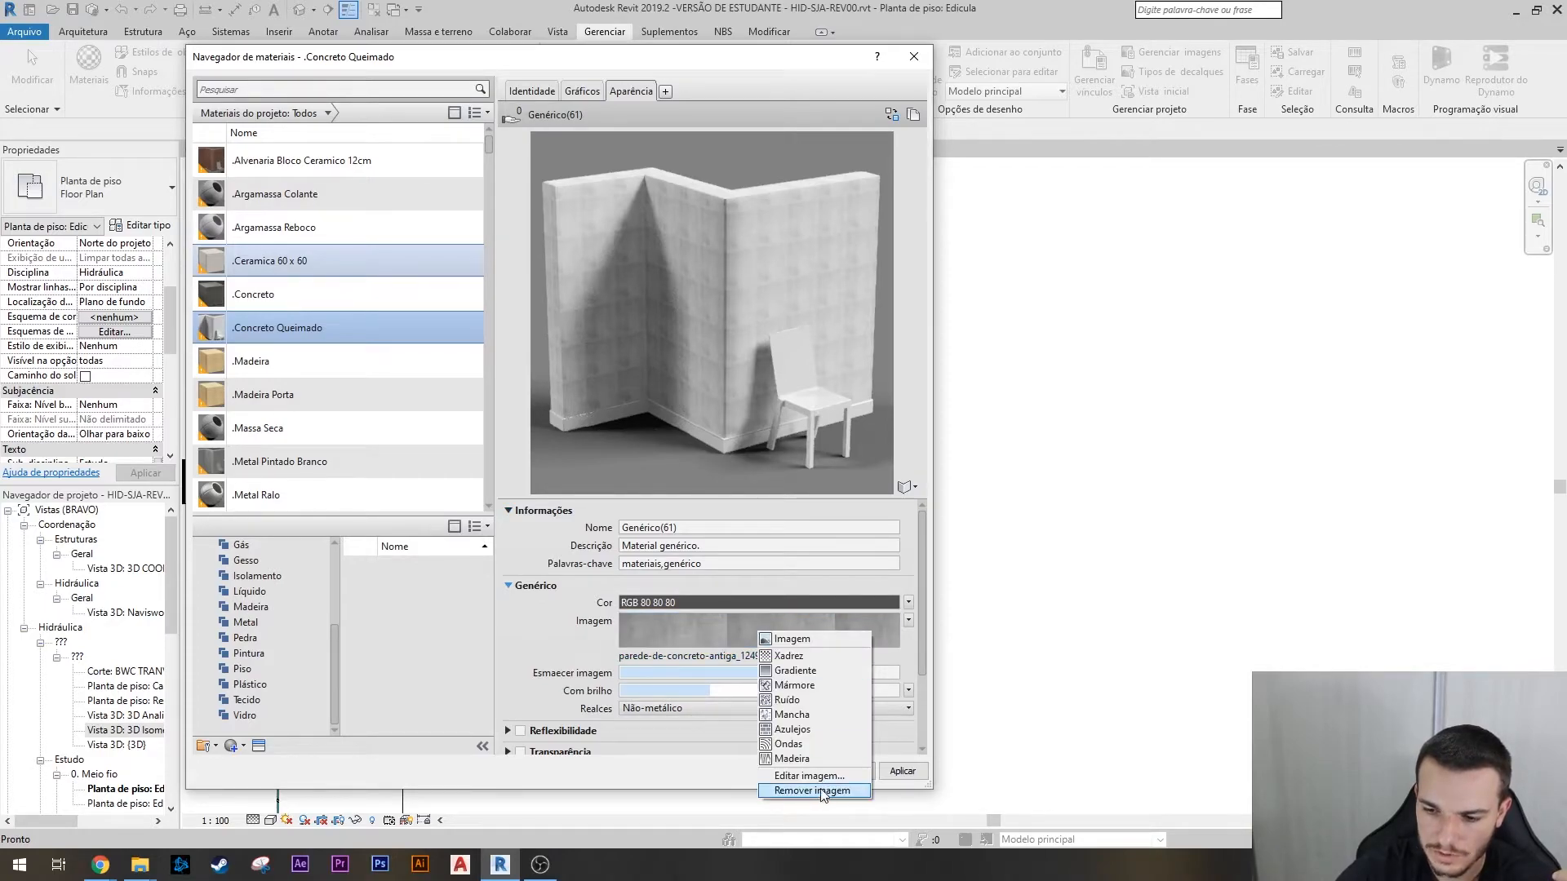
click(808, 776)
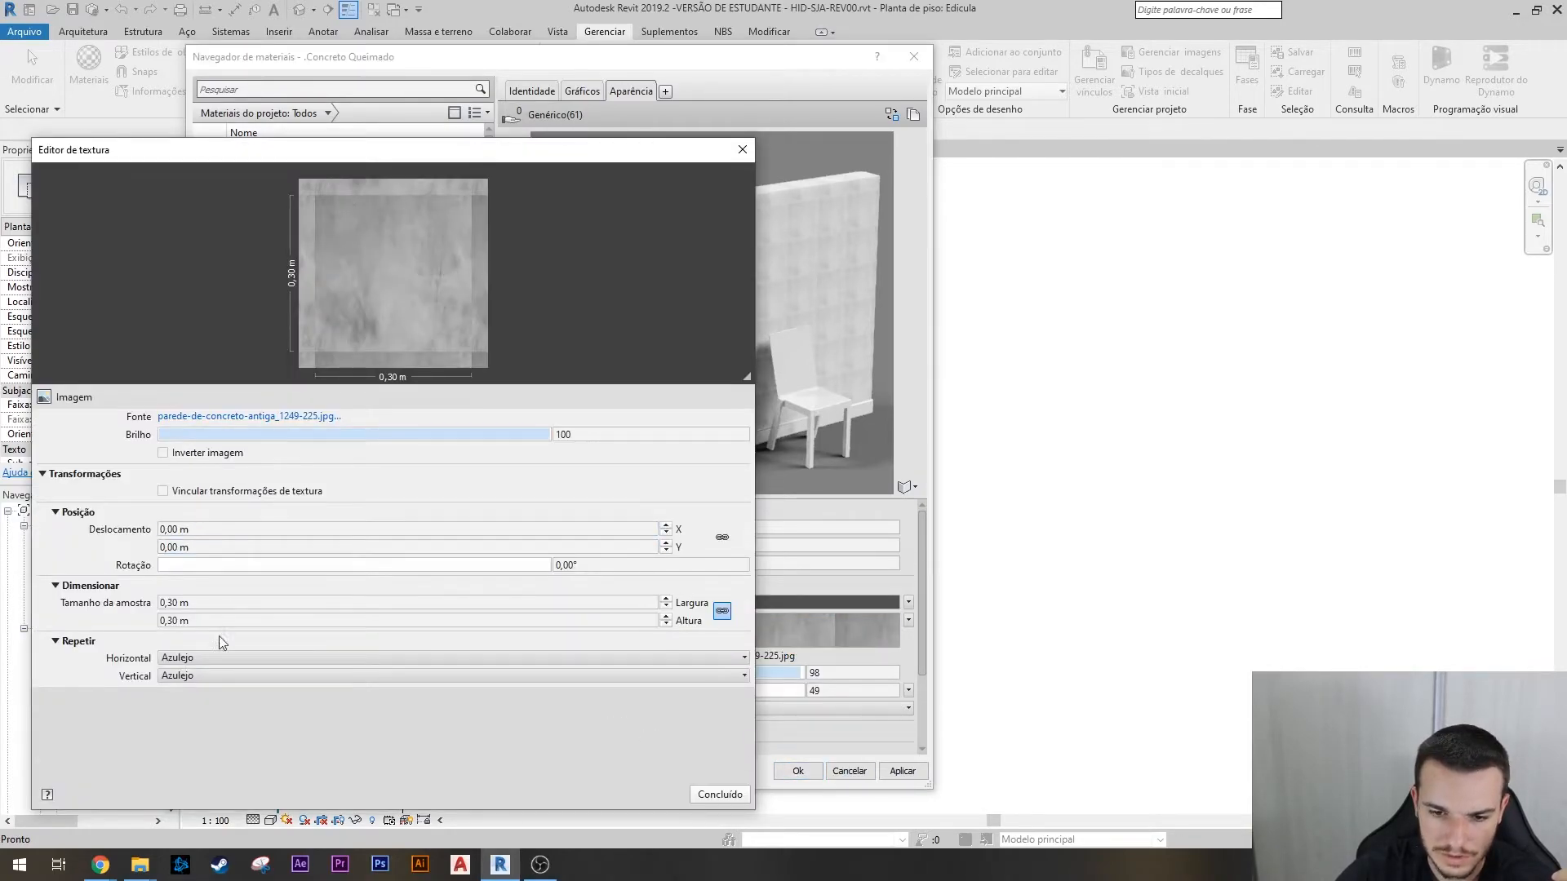
click(173, 603)
double_click(171, 604)
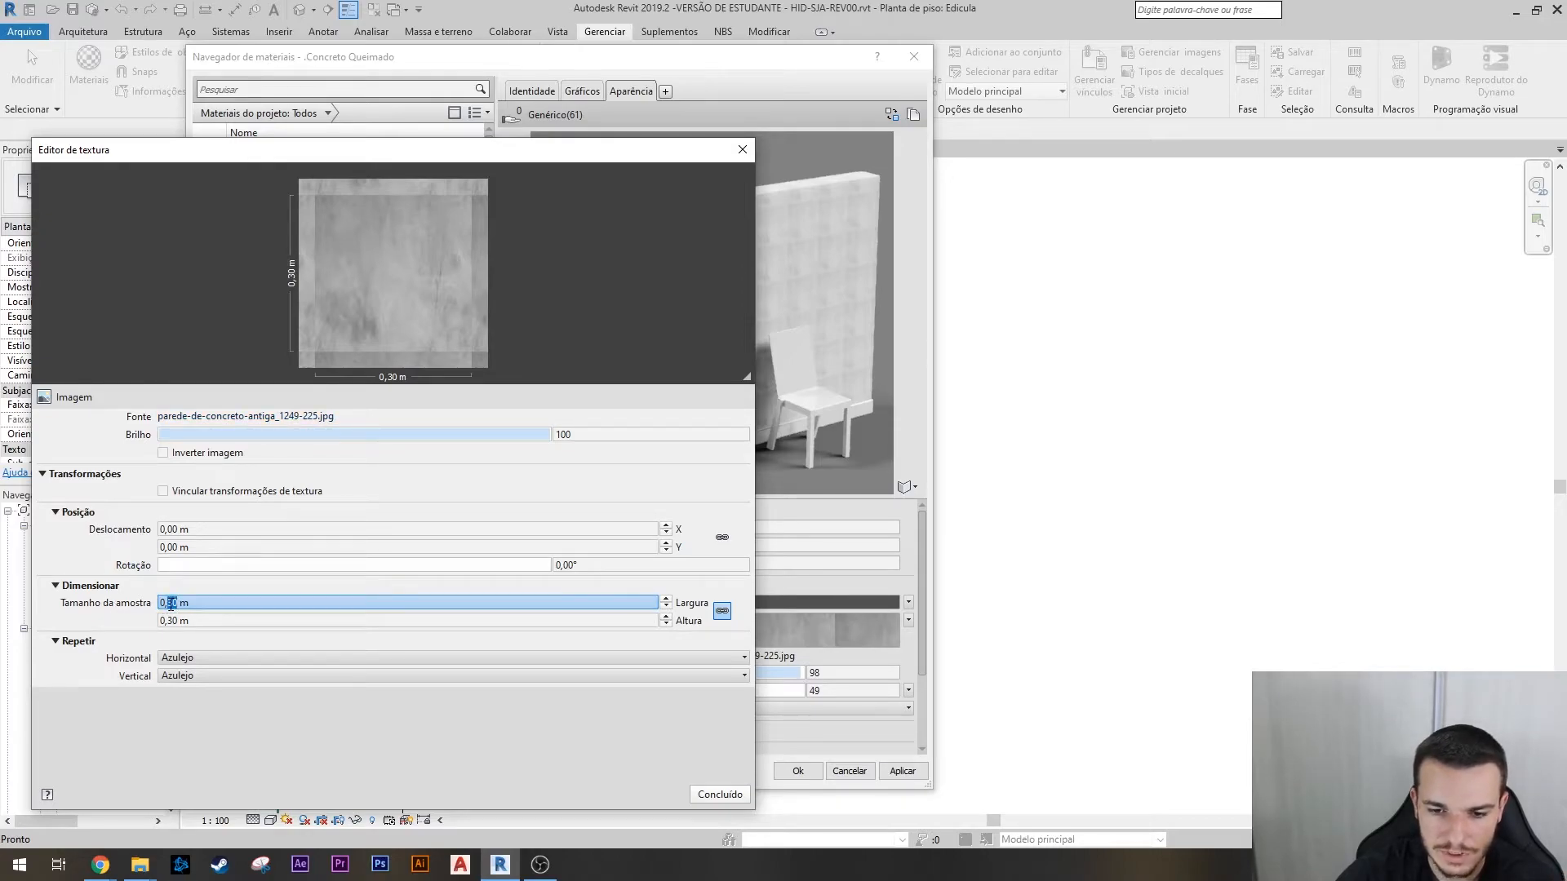
click(169, 606)
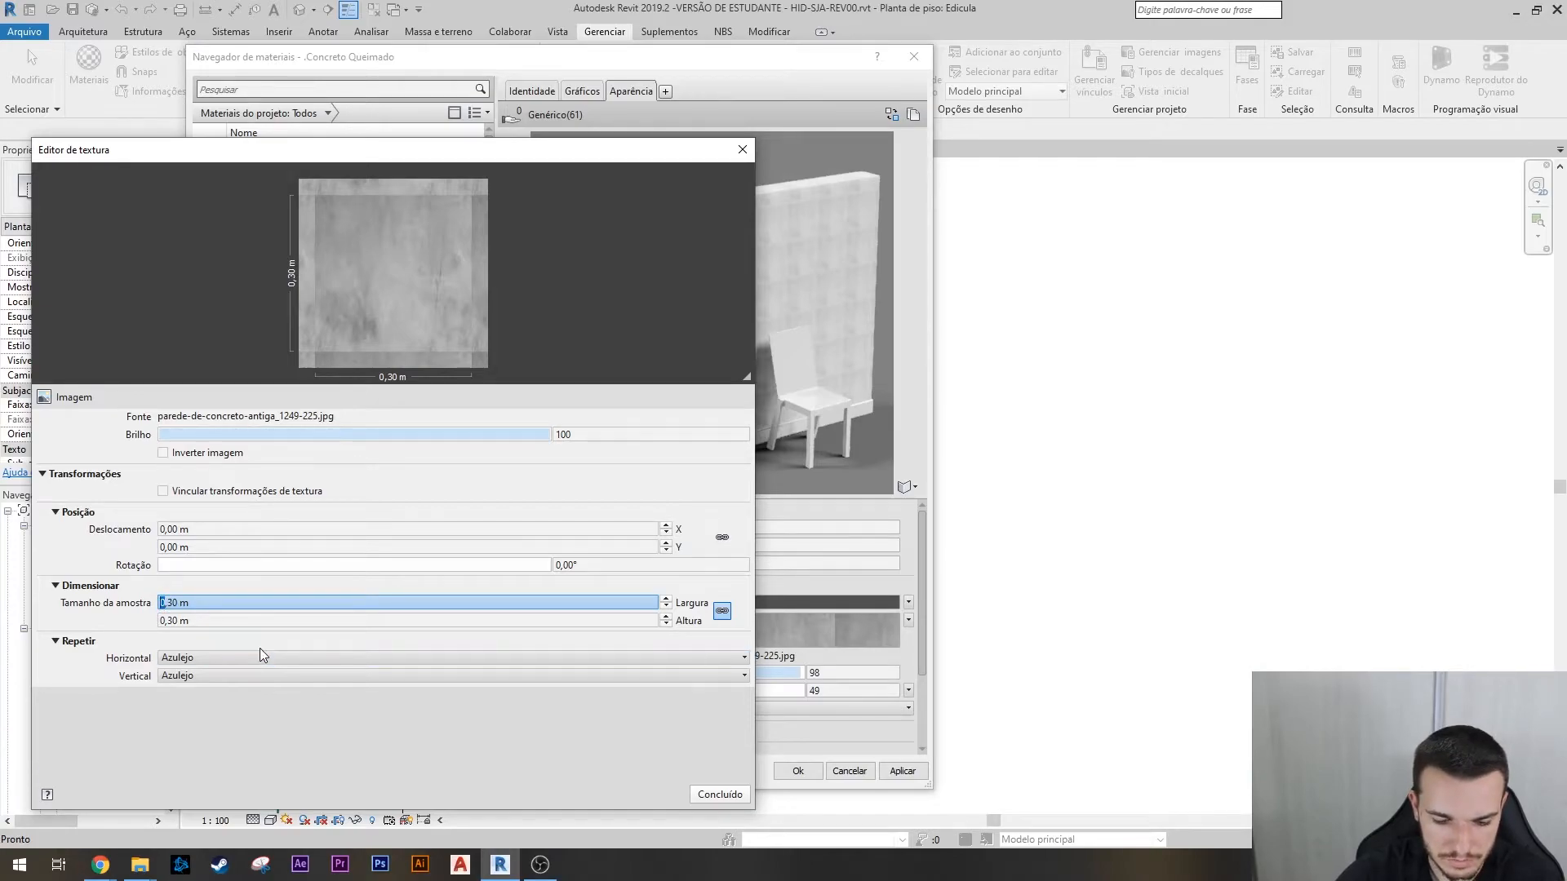
text(2)
key(Tab)
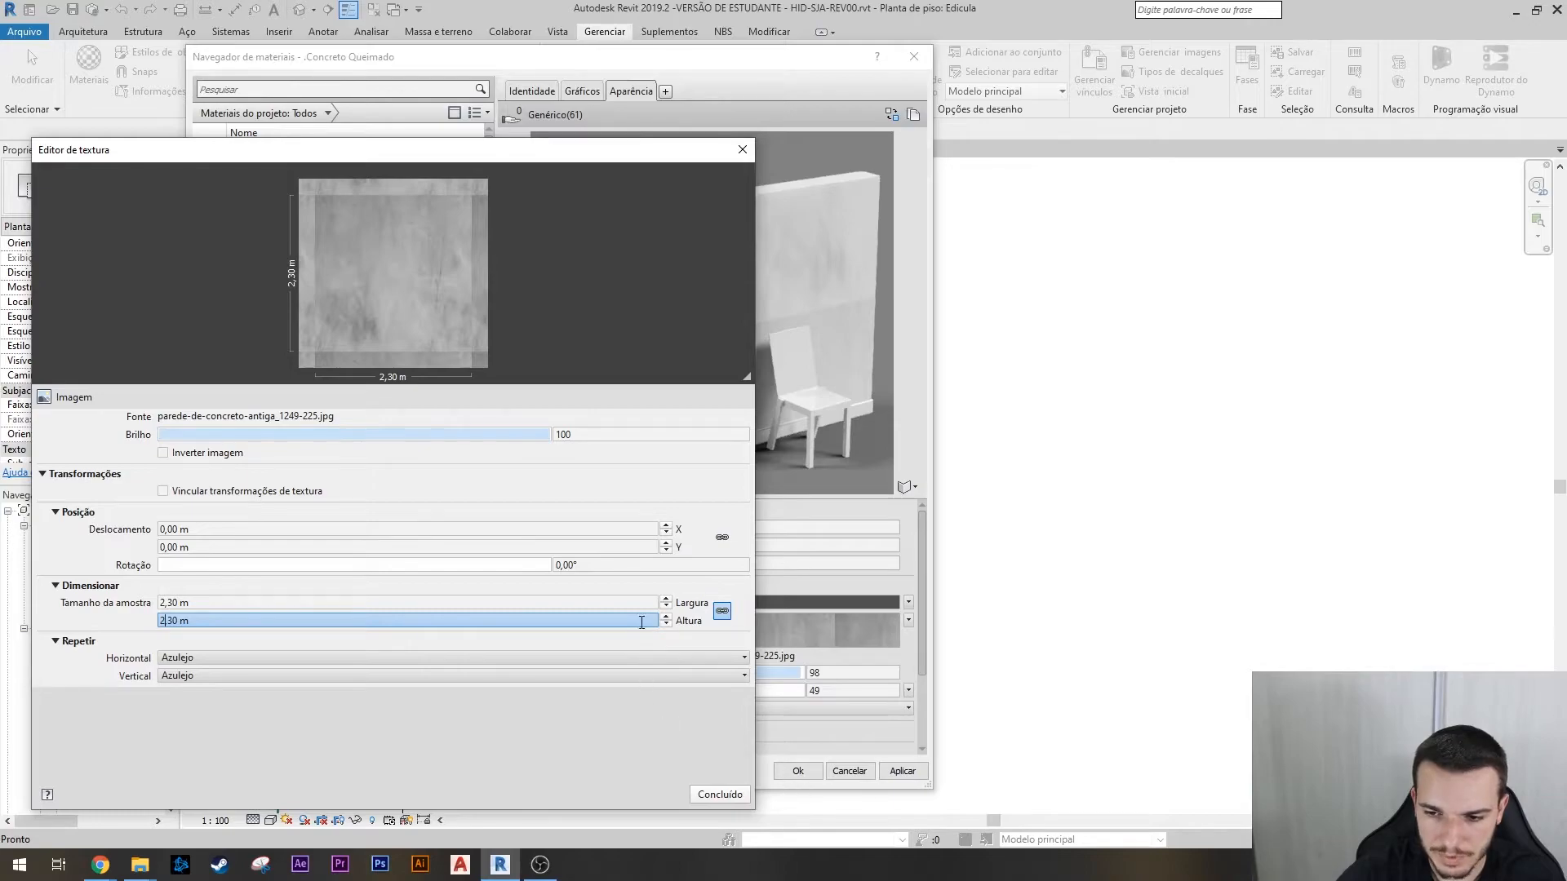
- Finish the texture size edit and lower the image fade of .Concreto Queimado to 50
key(Return)
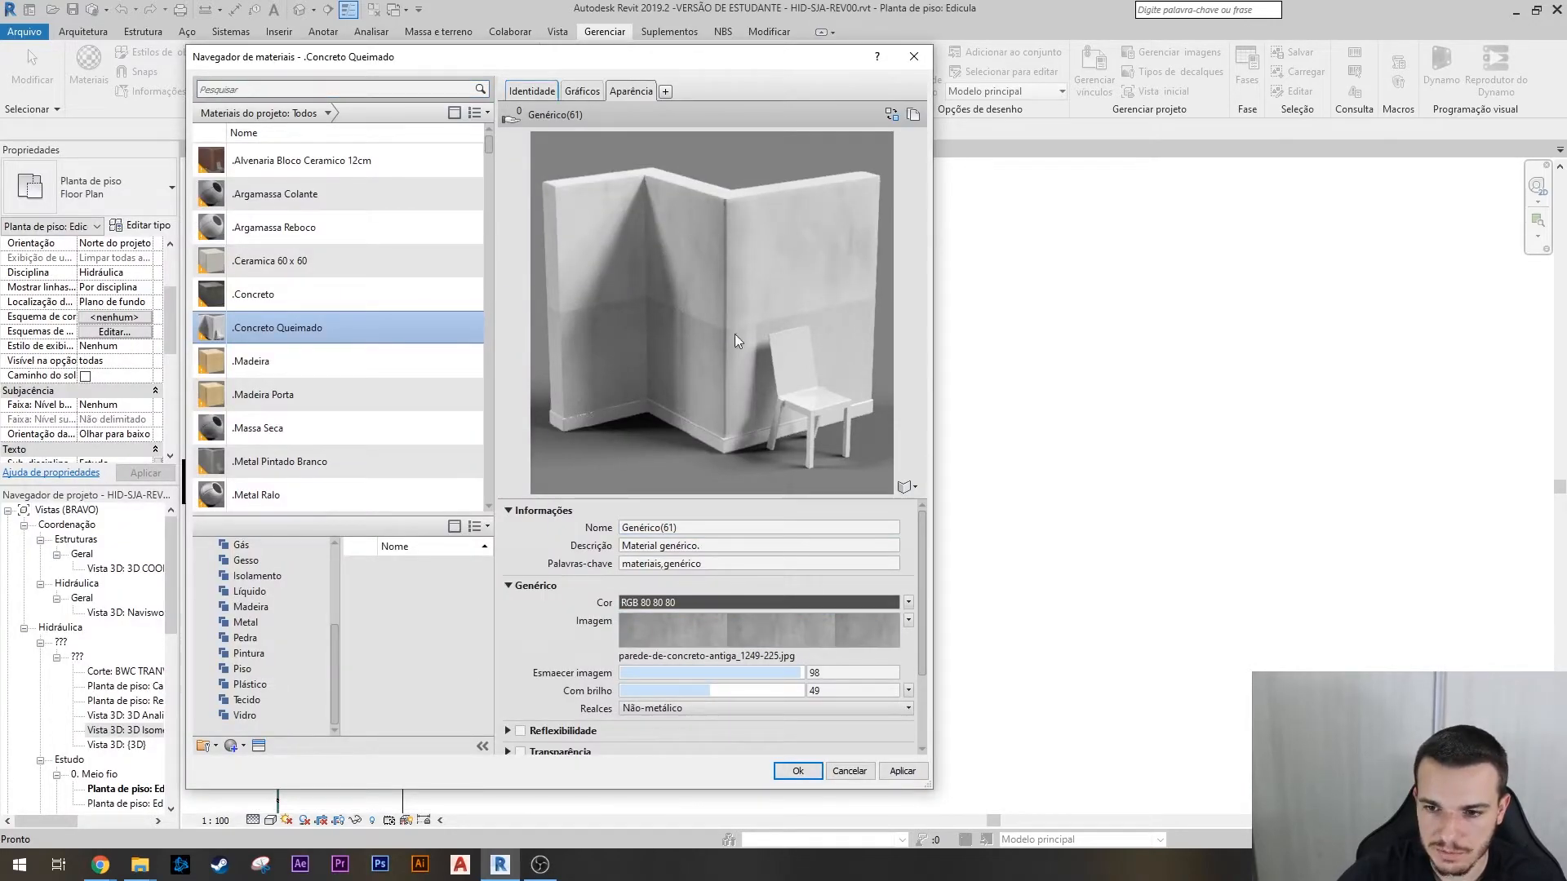
click(675, 603)
click(690, 566)
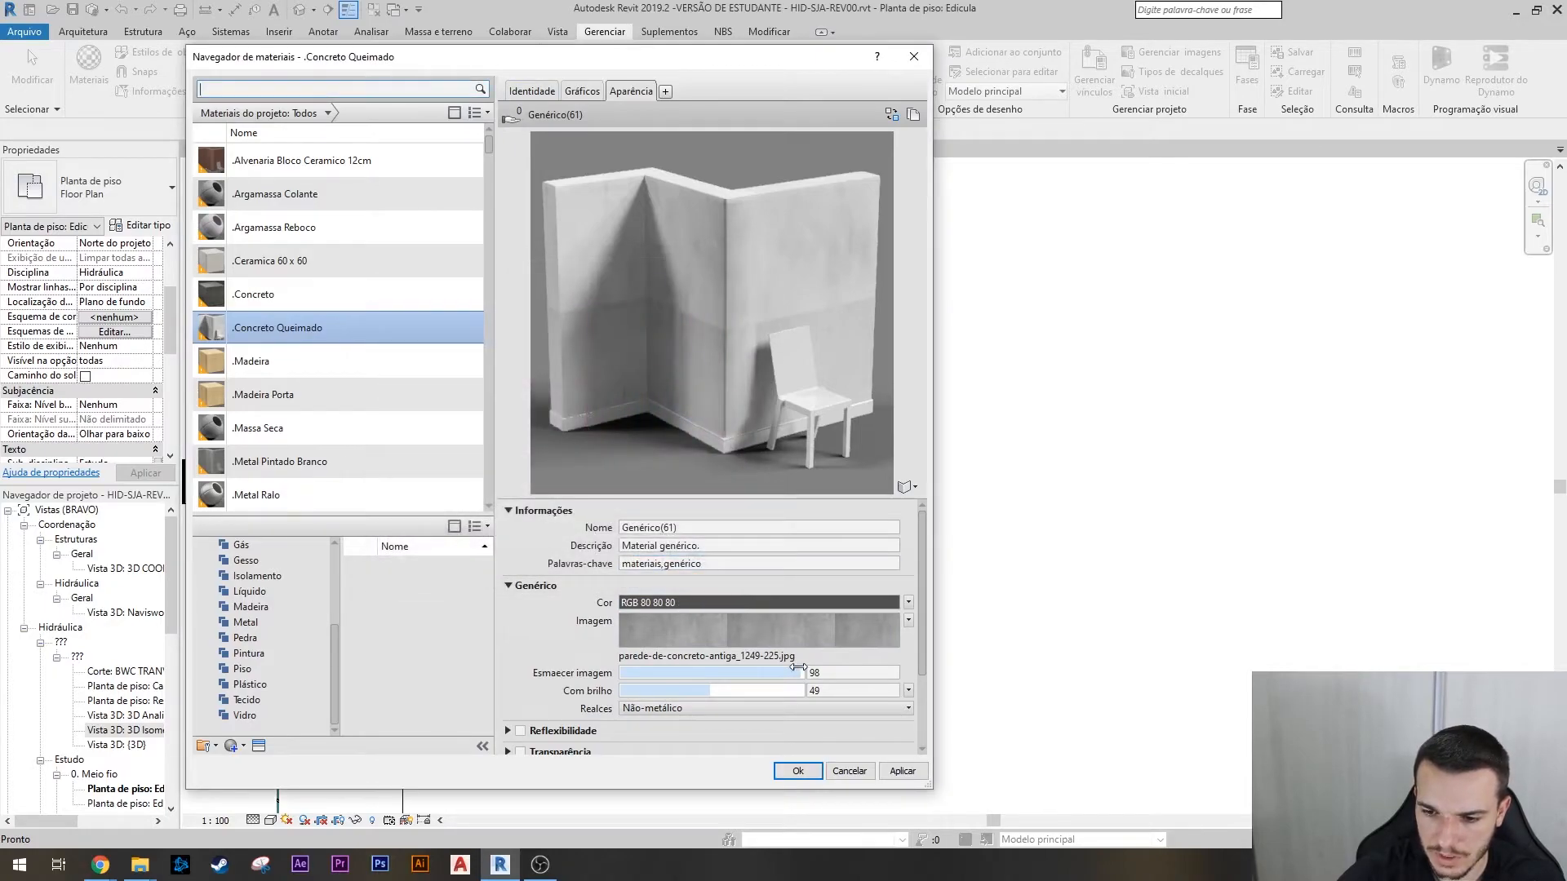
drag(755, 673, 706, 673)
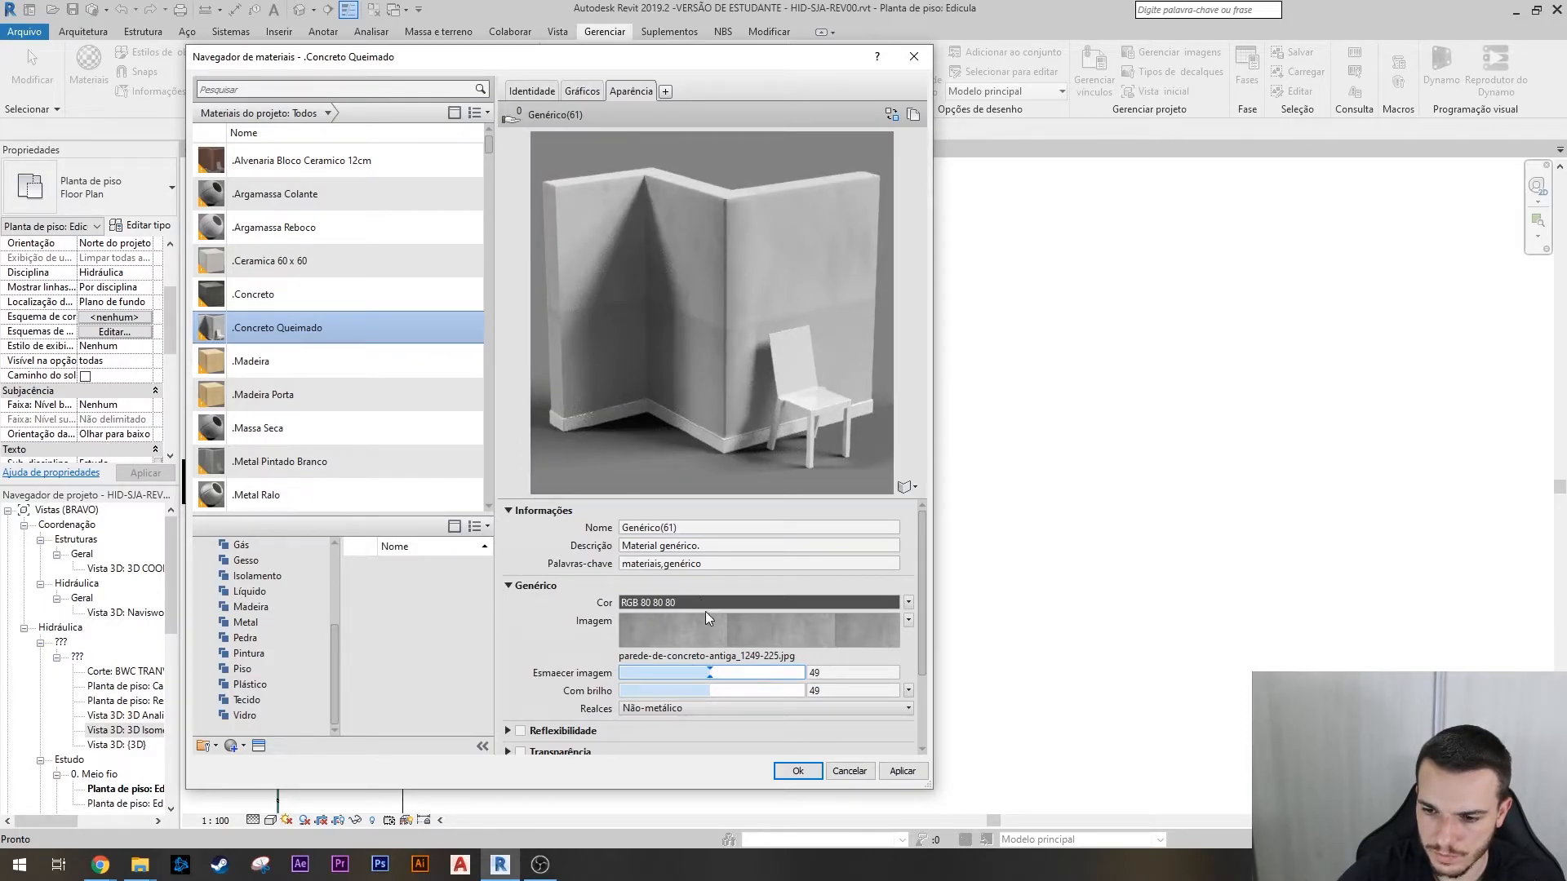
- Expand the reflectivity and transparency settings of .Concreto Queimado to examine their options
scroll(653, 628, down, 3)
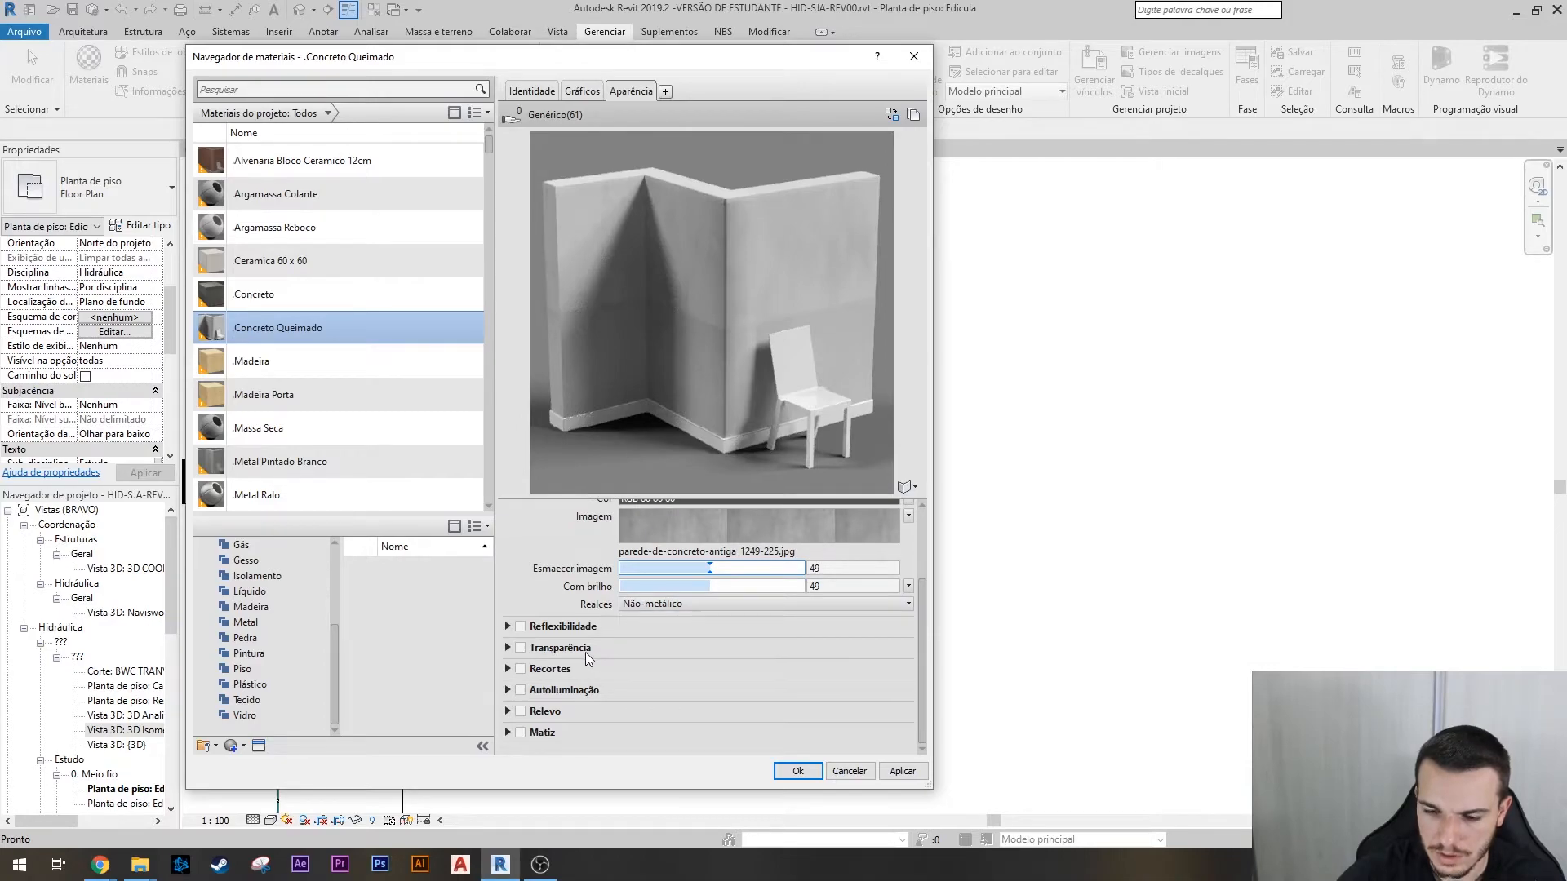
click(507, 627)
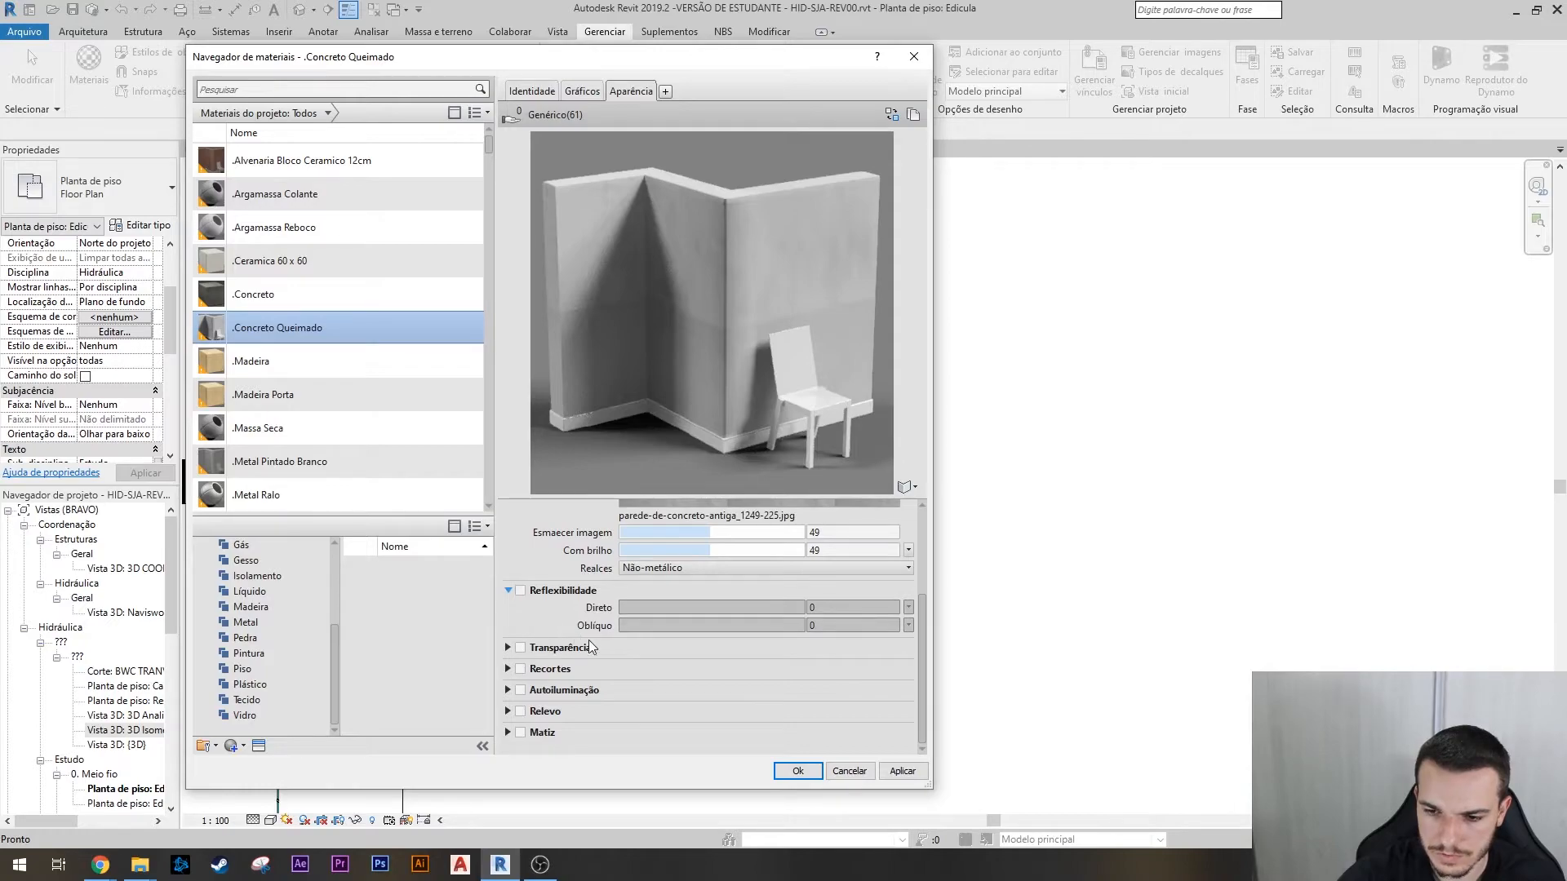
click(508, 648)
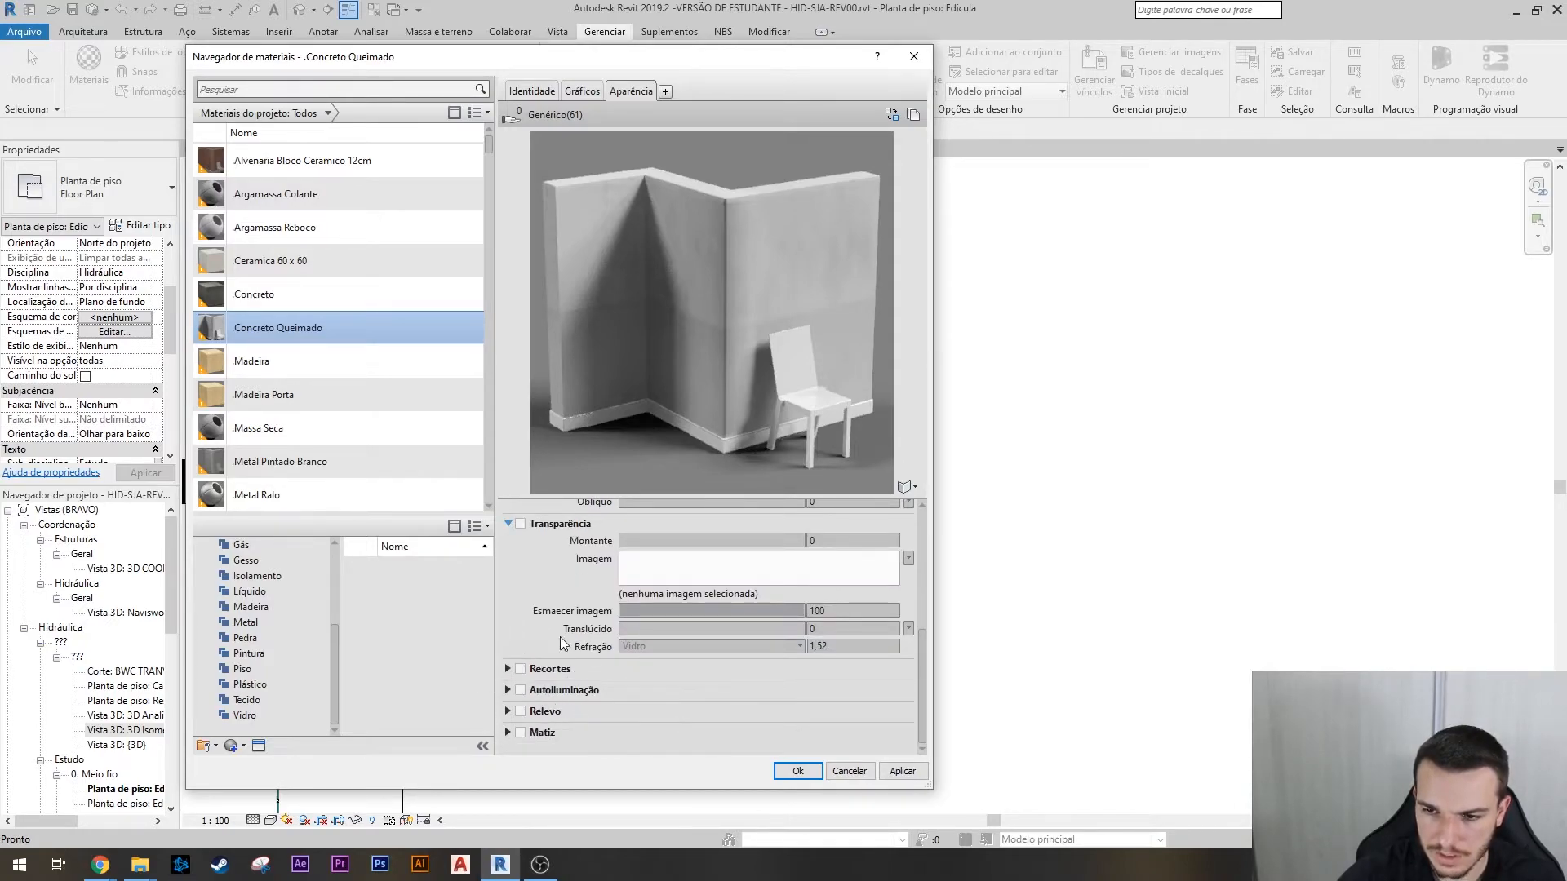
scroll(664, 623, up, 6)
- Try Metálico highlights on .Concreto Queimado, return them to Não-metálico, and accept the material changes
click(700, 709)
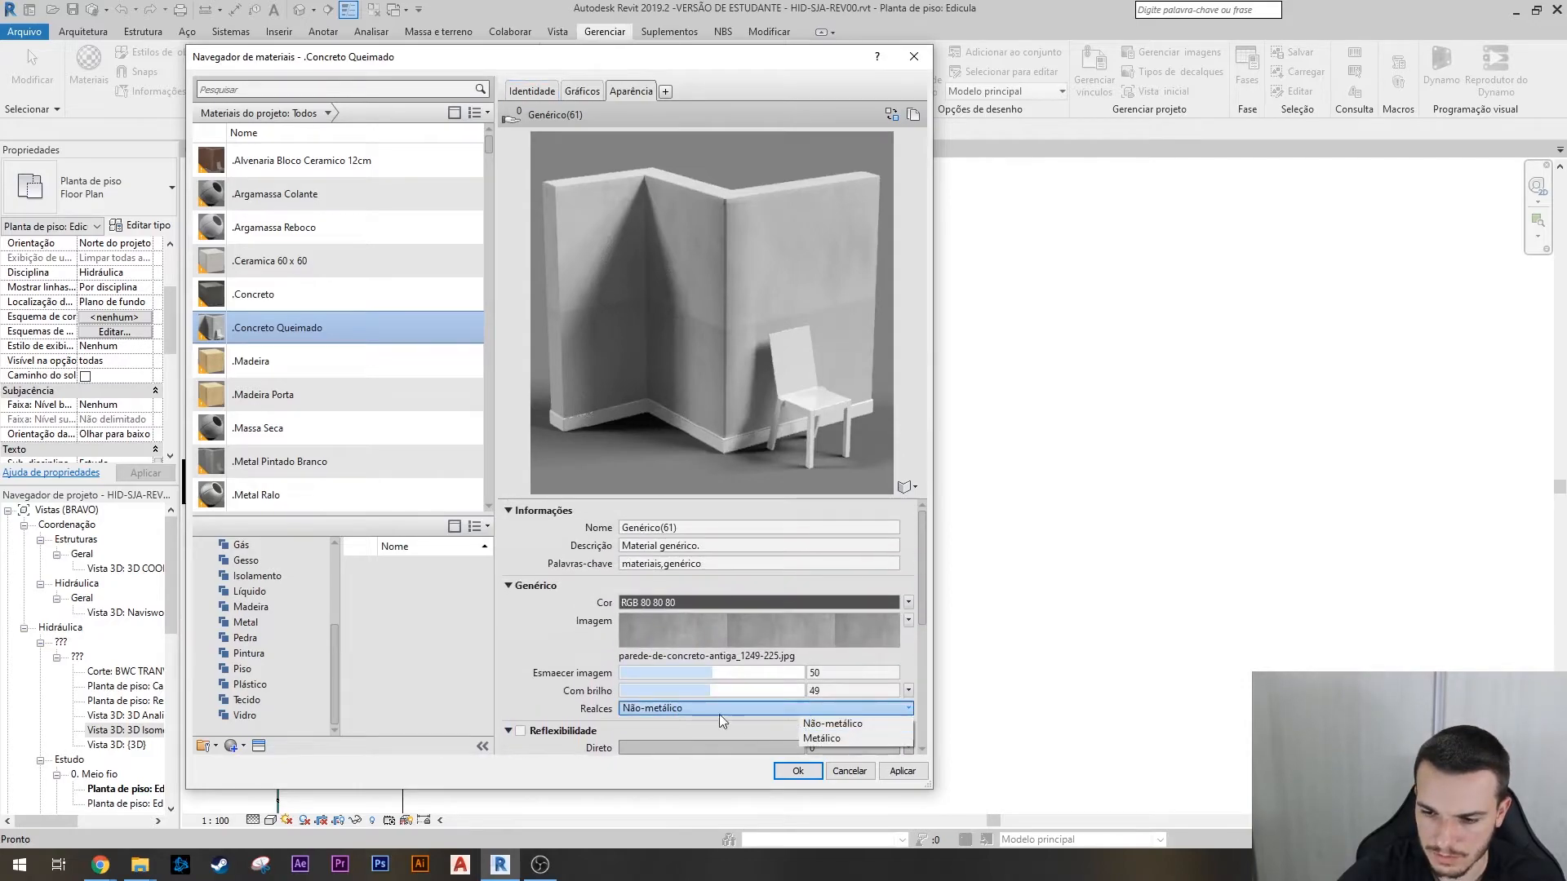
click(821, 737)
click(723, 707)
click(831, 723)
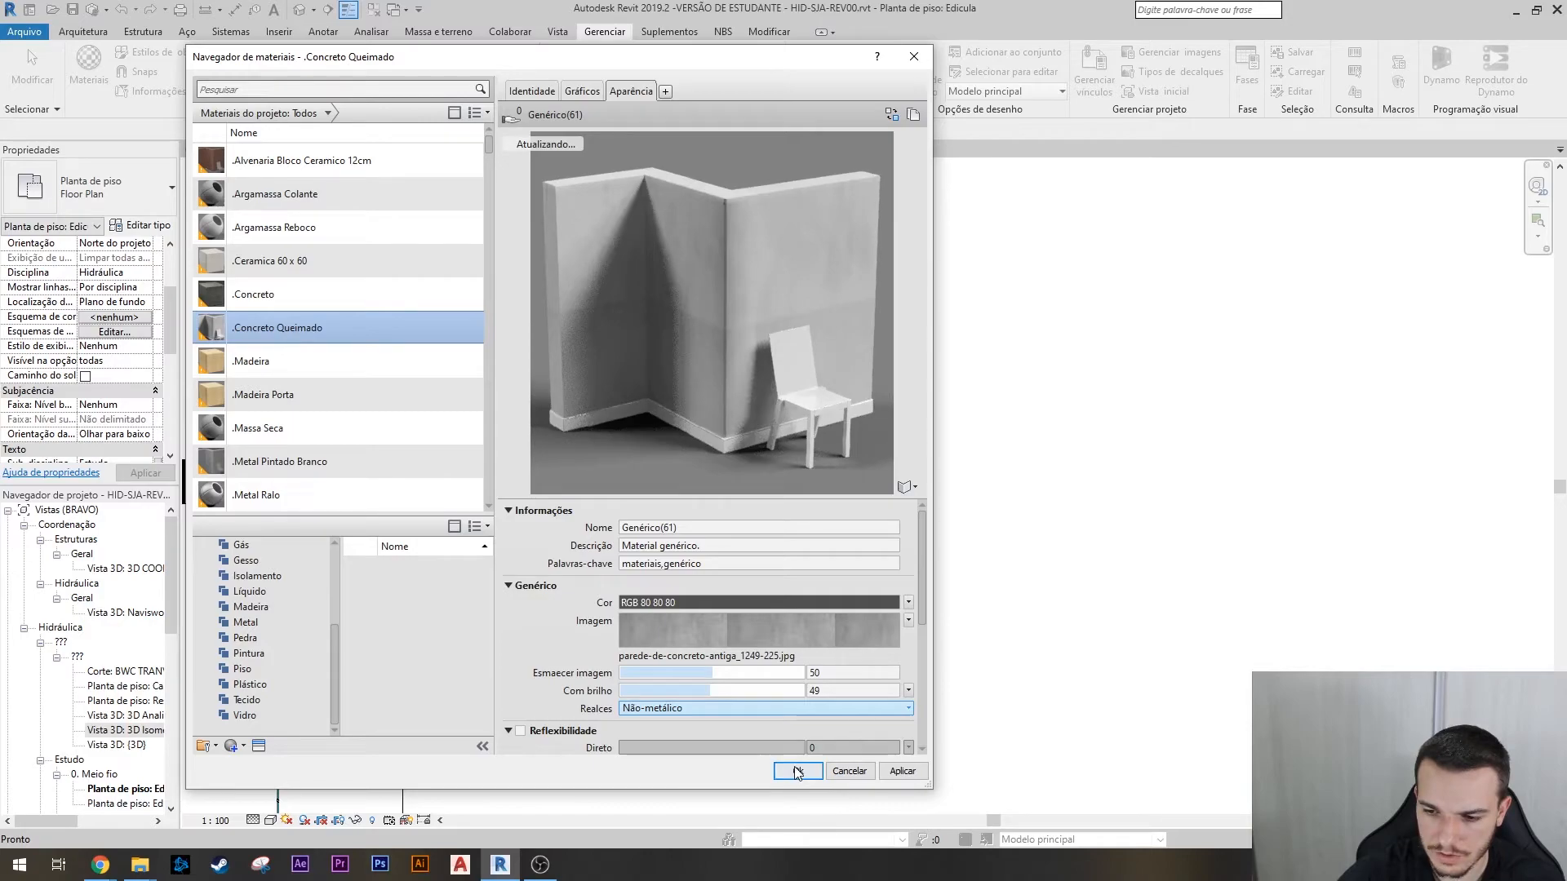
click(797, 771)
- Draw a vertical wall about 5.3 m long in the empty area east of the building
key(w)
key(a)
click(974, 316)
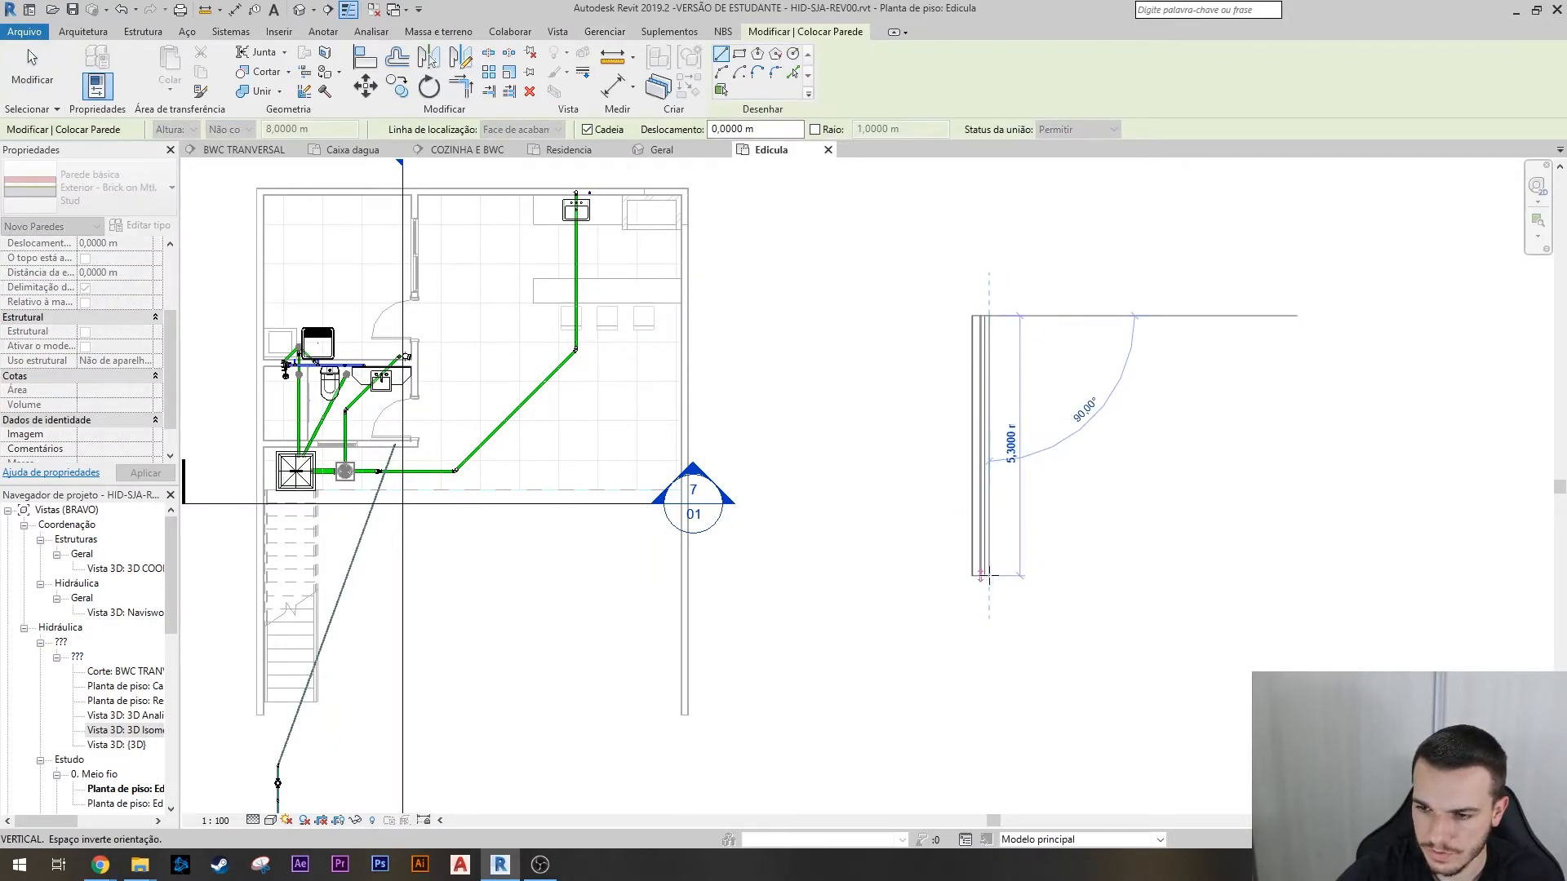
click(989, 576)
key(Escape)
key(Escape)
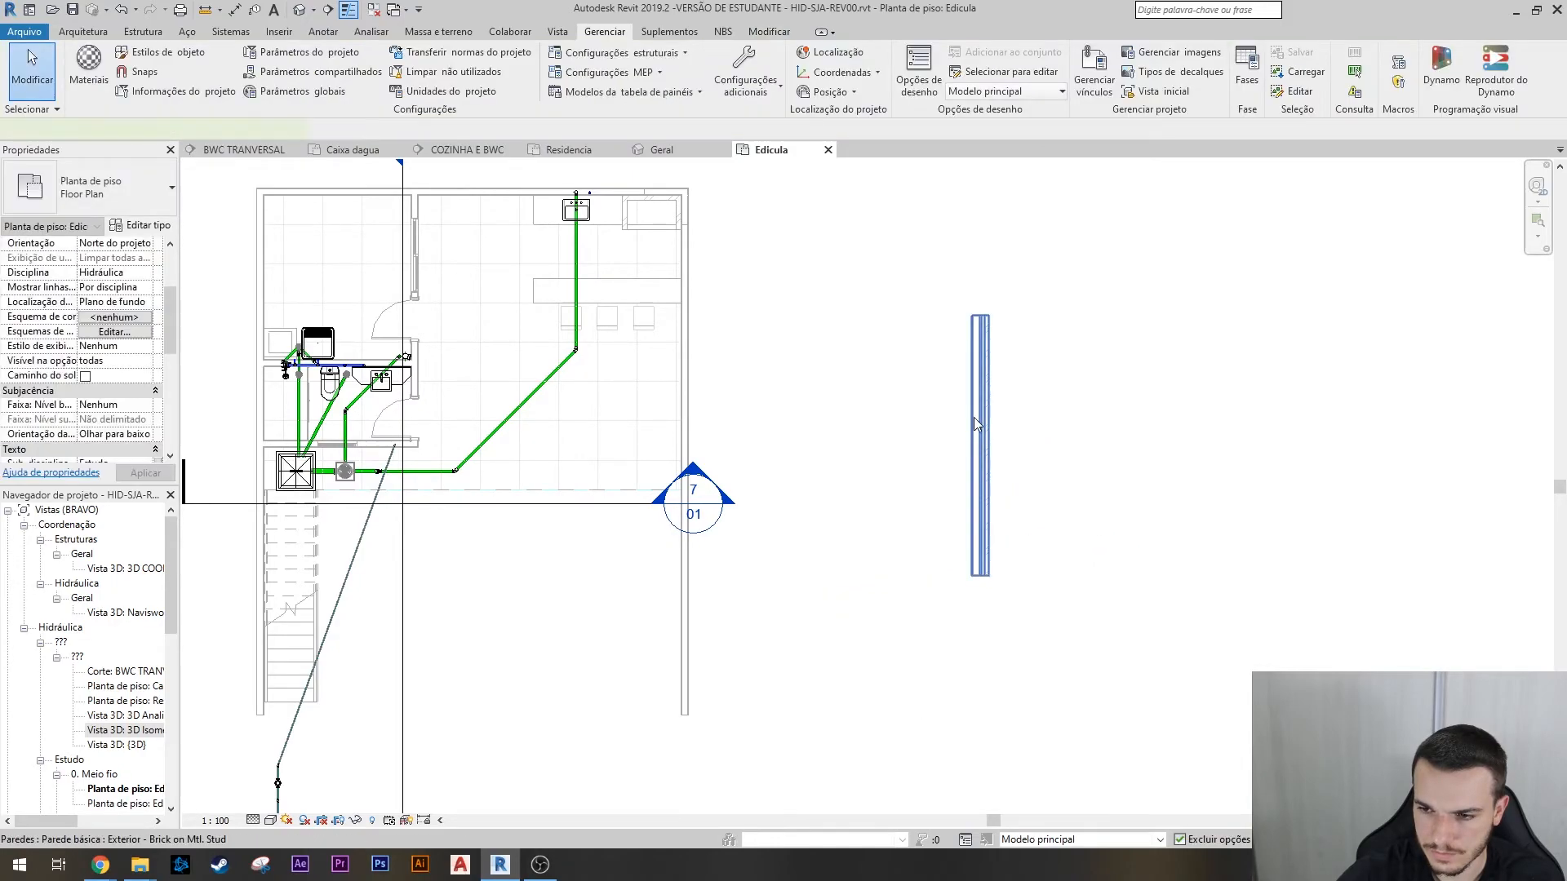
- Switch the new wall to Exterior - Block on Mtl. Stud and duplicate that type as Exterior - concreto queimado
click(106, 189)
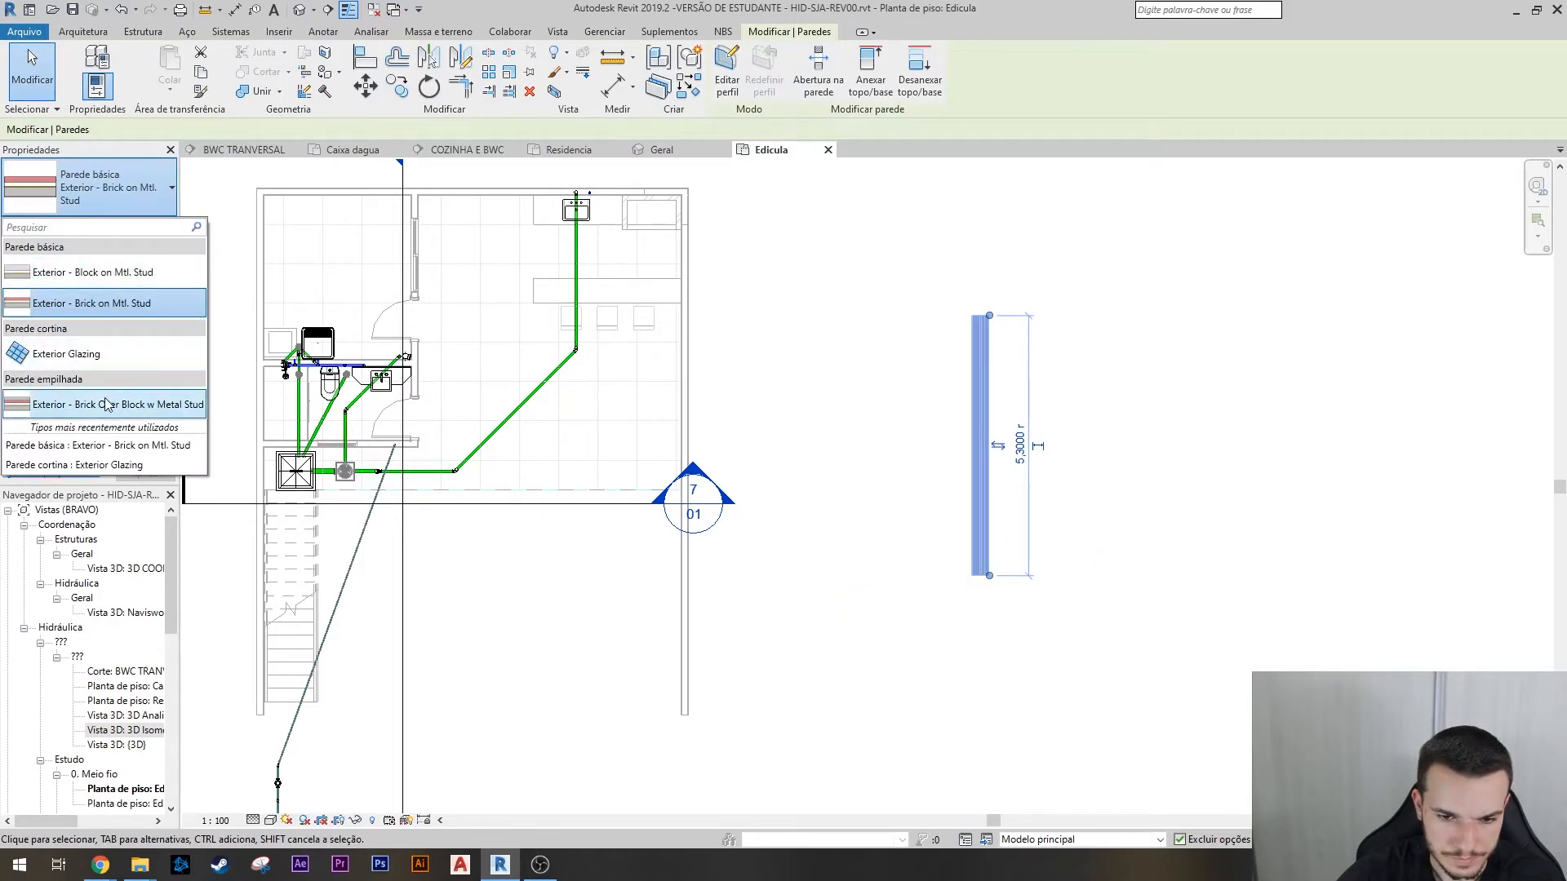
click(106, 273)
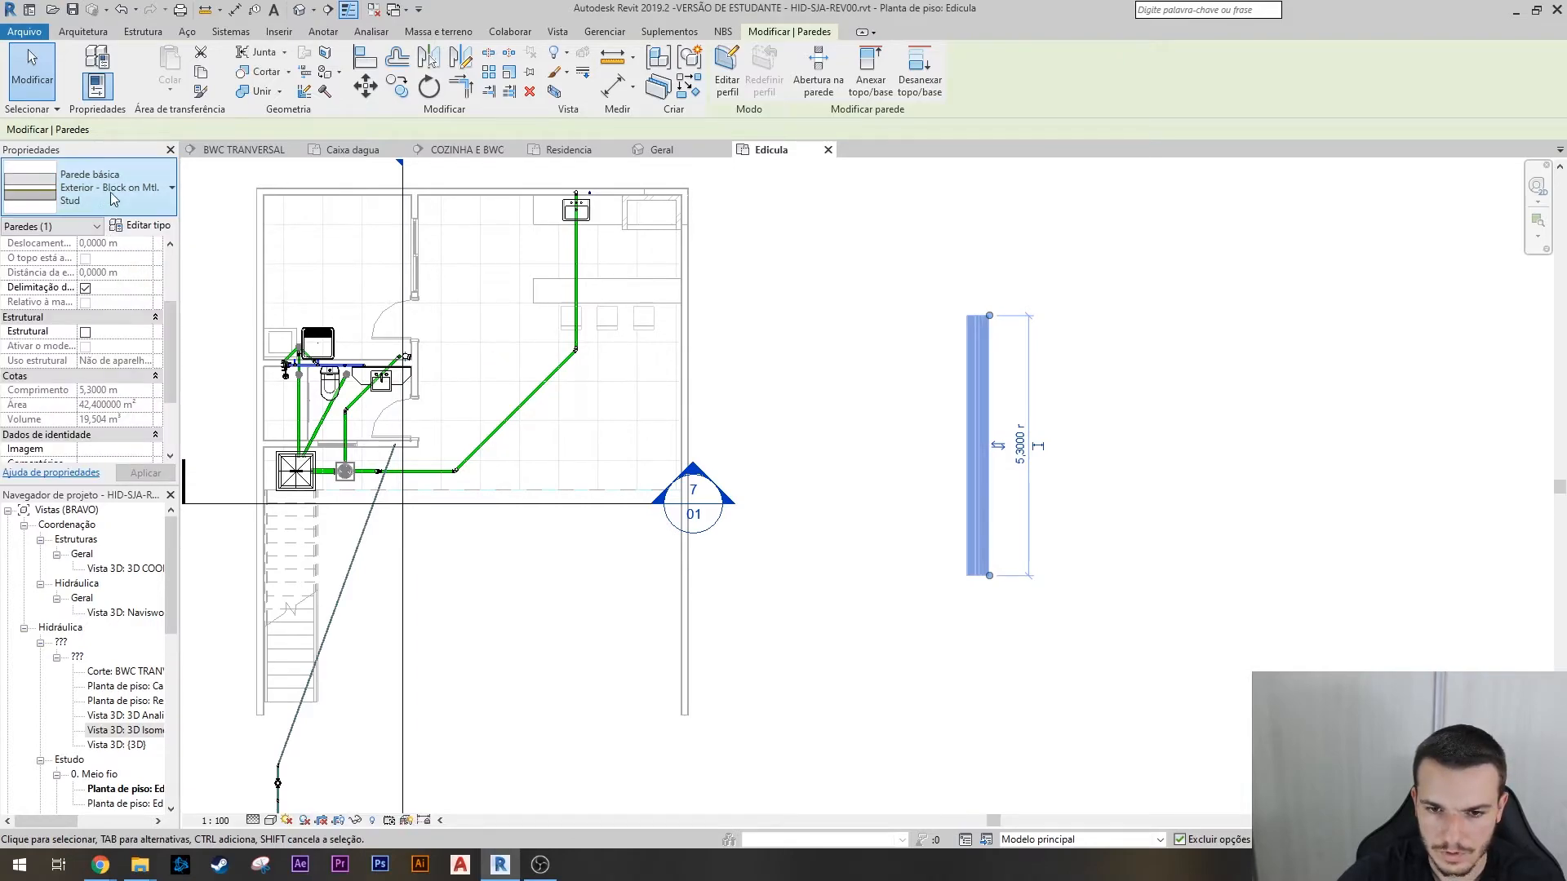
click(141, 225)
click(752, 269)
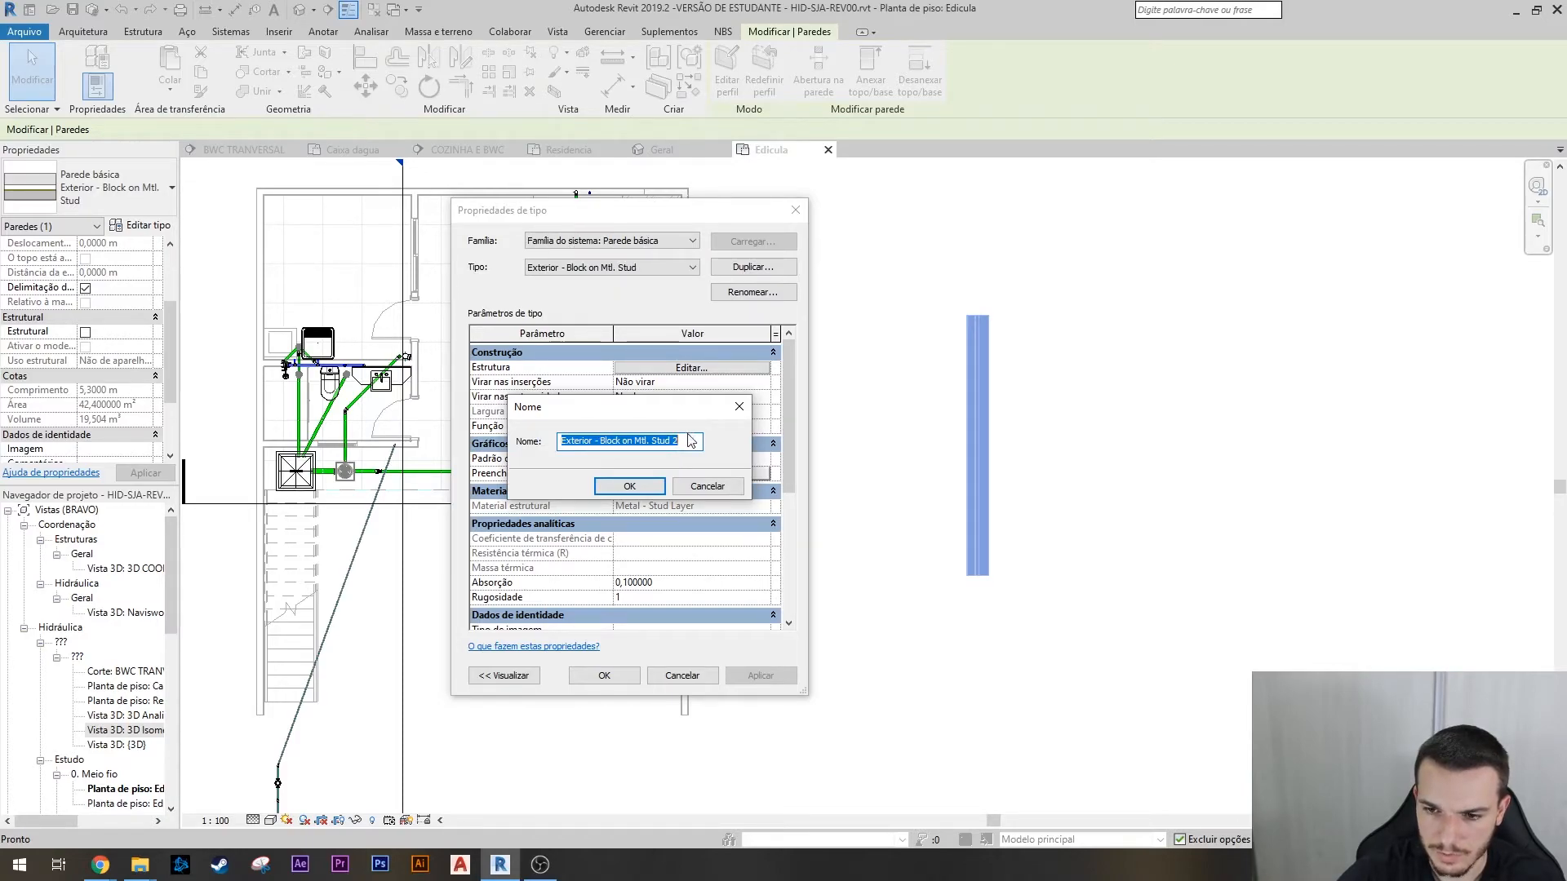
click(633, 442)
drag(591, 442, 726, 448)
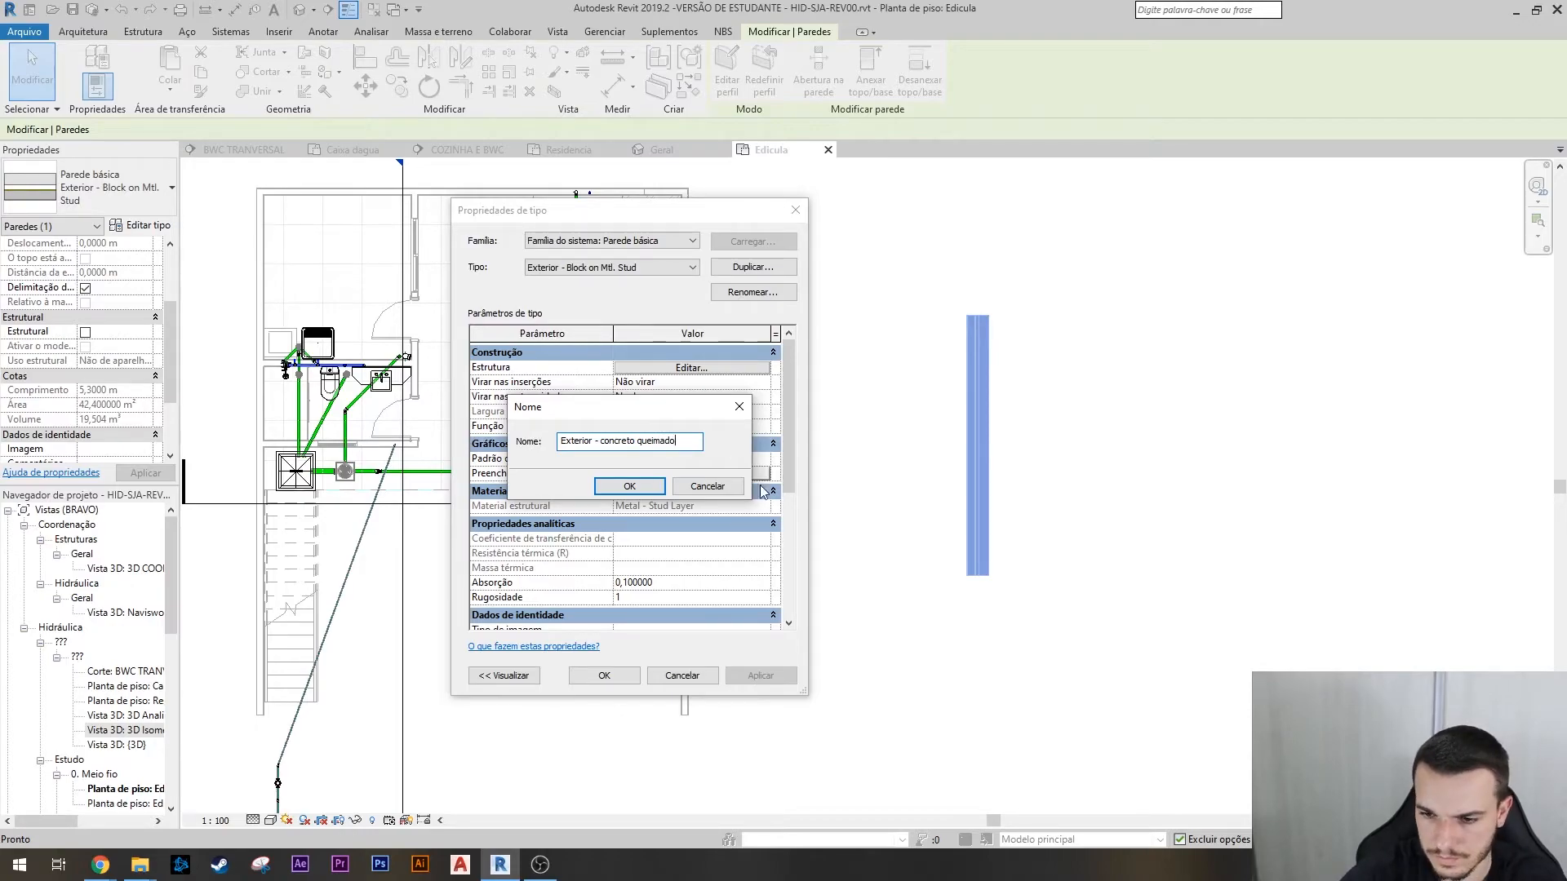
click(629, 486)
- Open the structure of the Exterior - concreto queimado wall type and delete the two layers on the interior side of the core
click(666, 375)
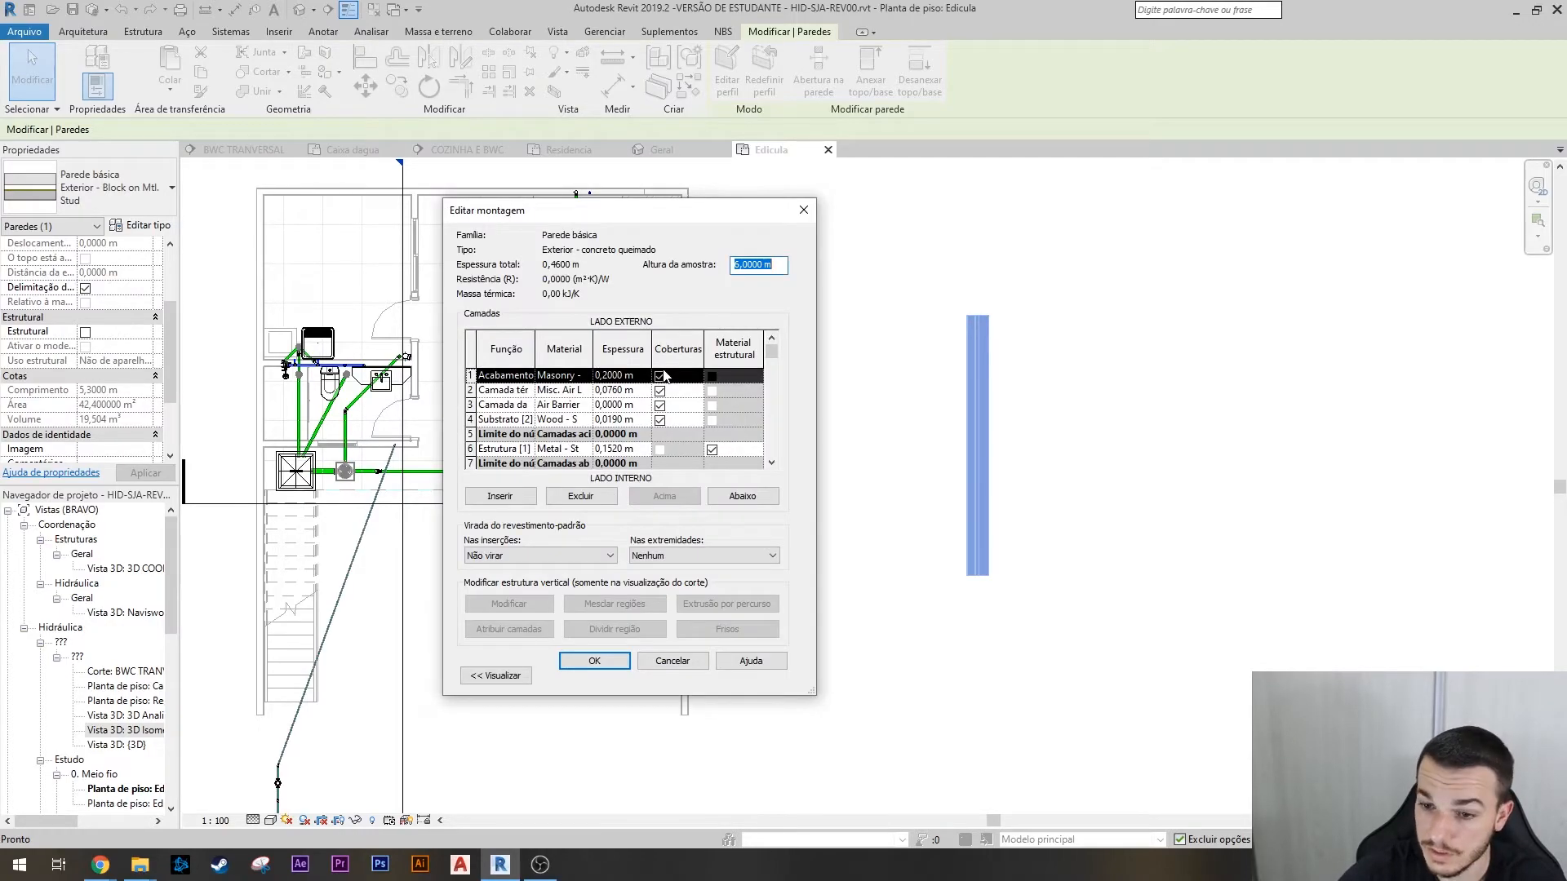
scroll(520, 389, down, 3)
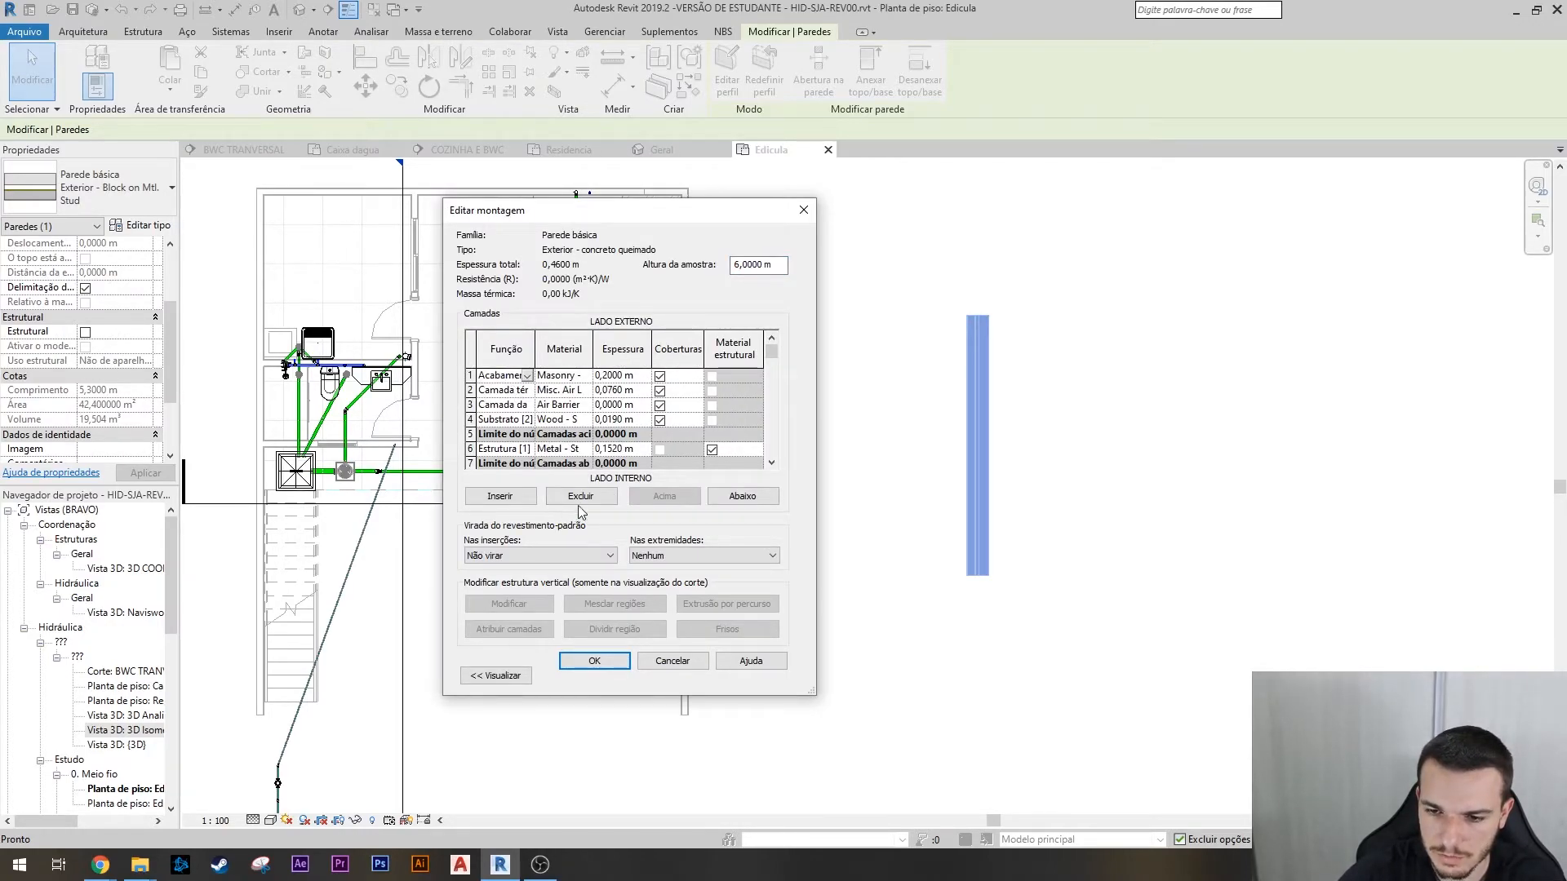
click(513, 434)
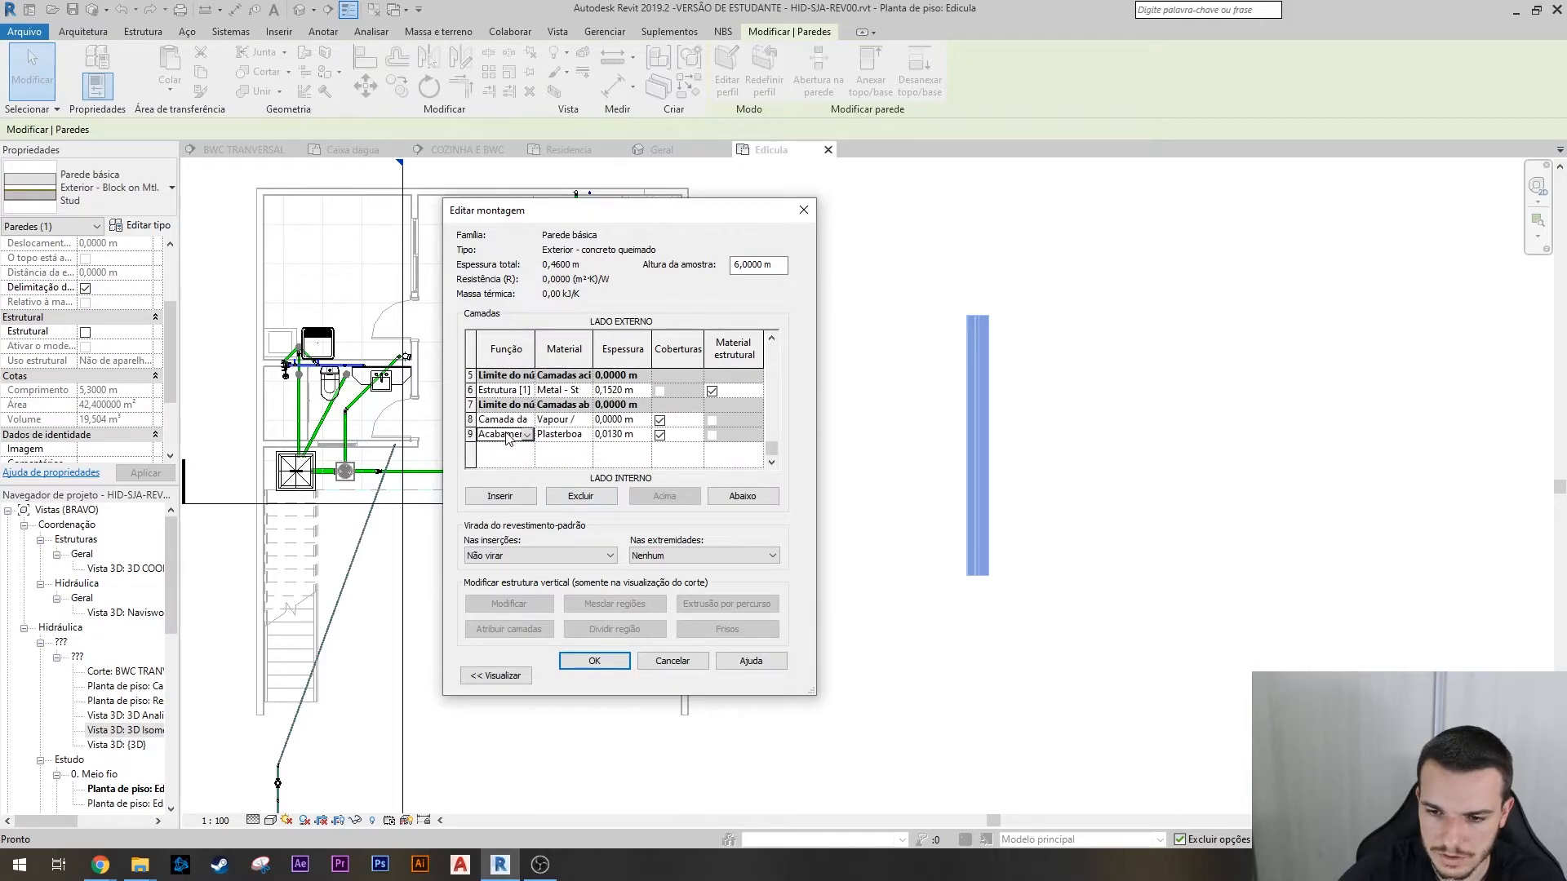
click(578, 497)
click(578, 497)
- Delete the four layers on the exterior side of the core, keeping only the Estrutura [1] layer
scroll(538, 466, up, 2)
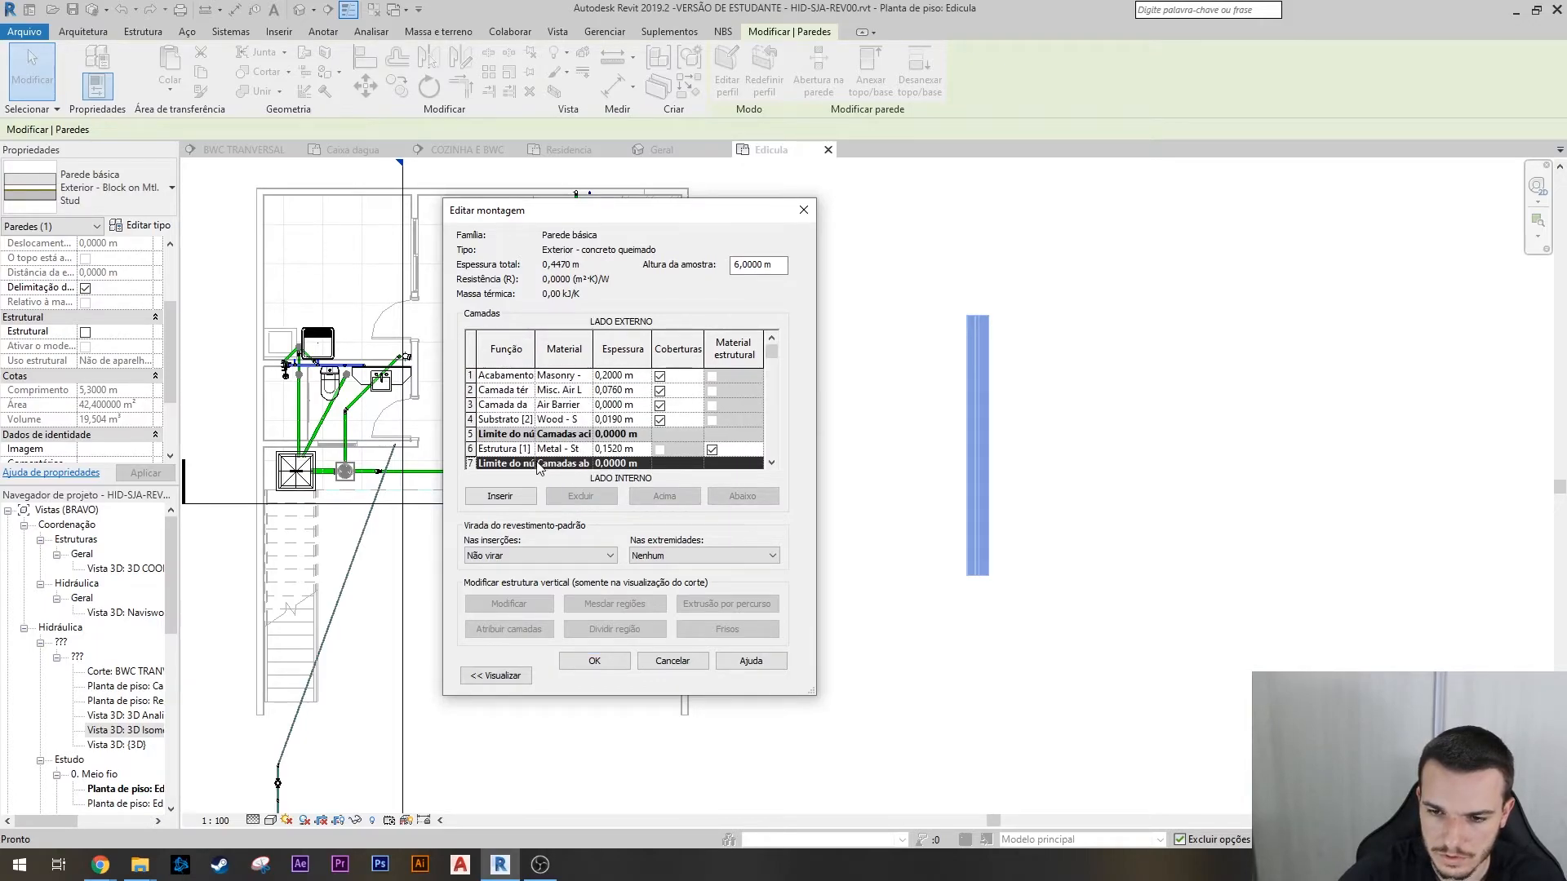
click(512, 379)
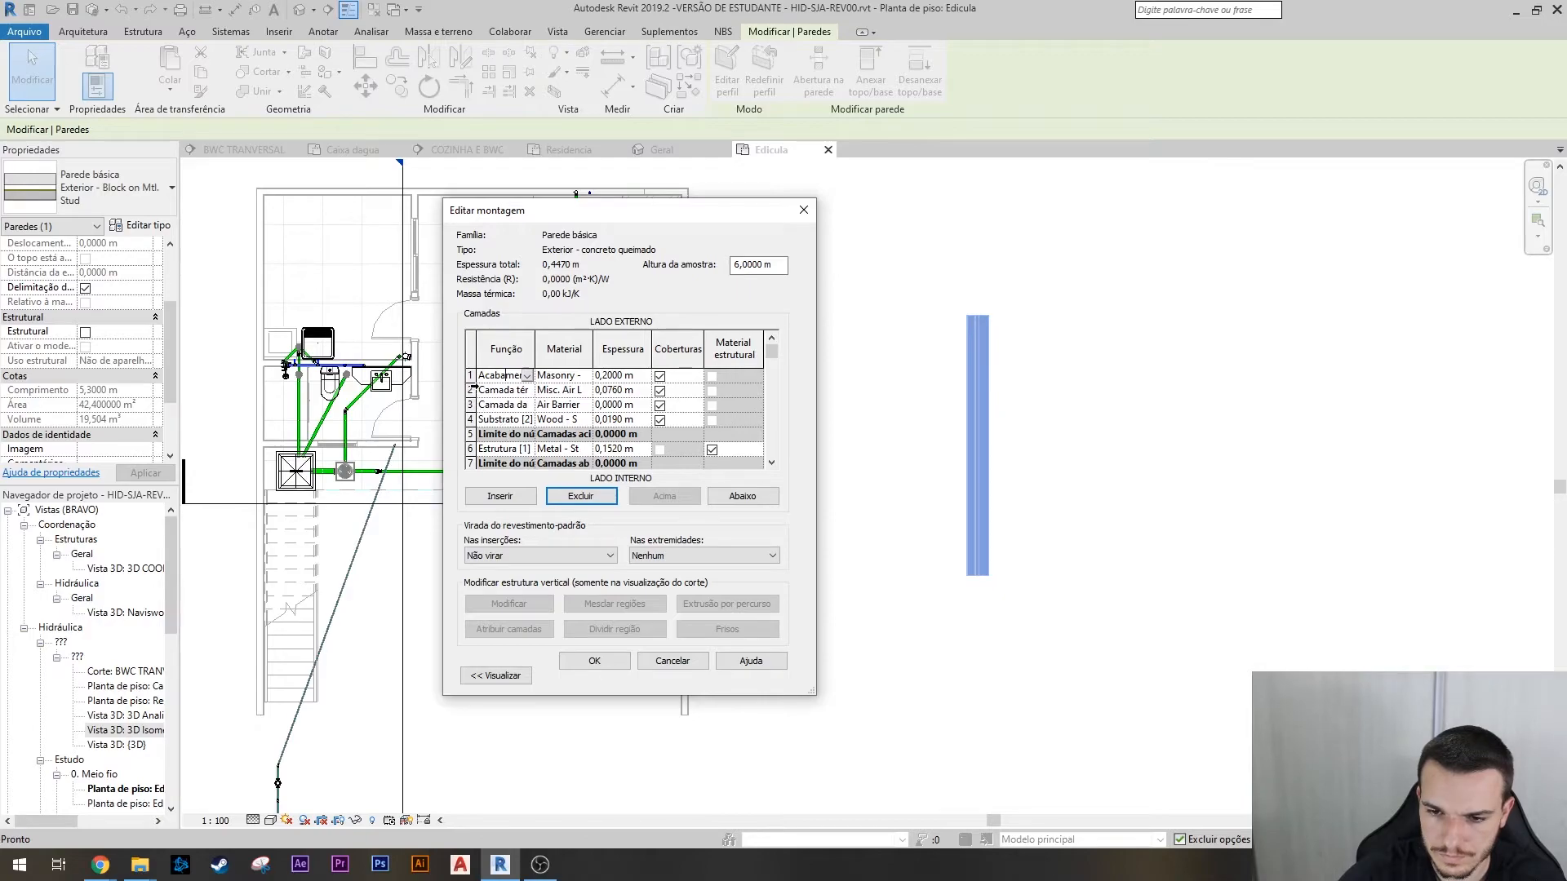
click(471, 375)
click(575, 497)
click(575, 497)
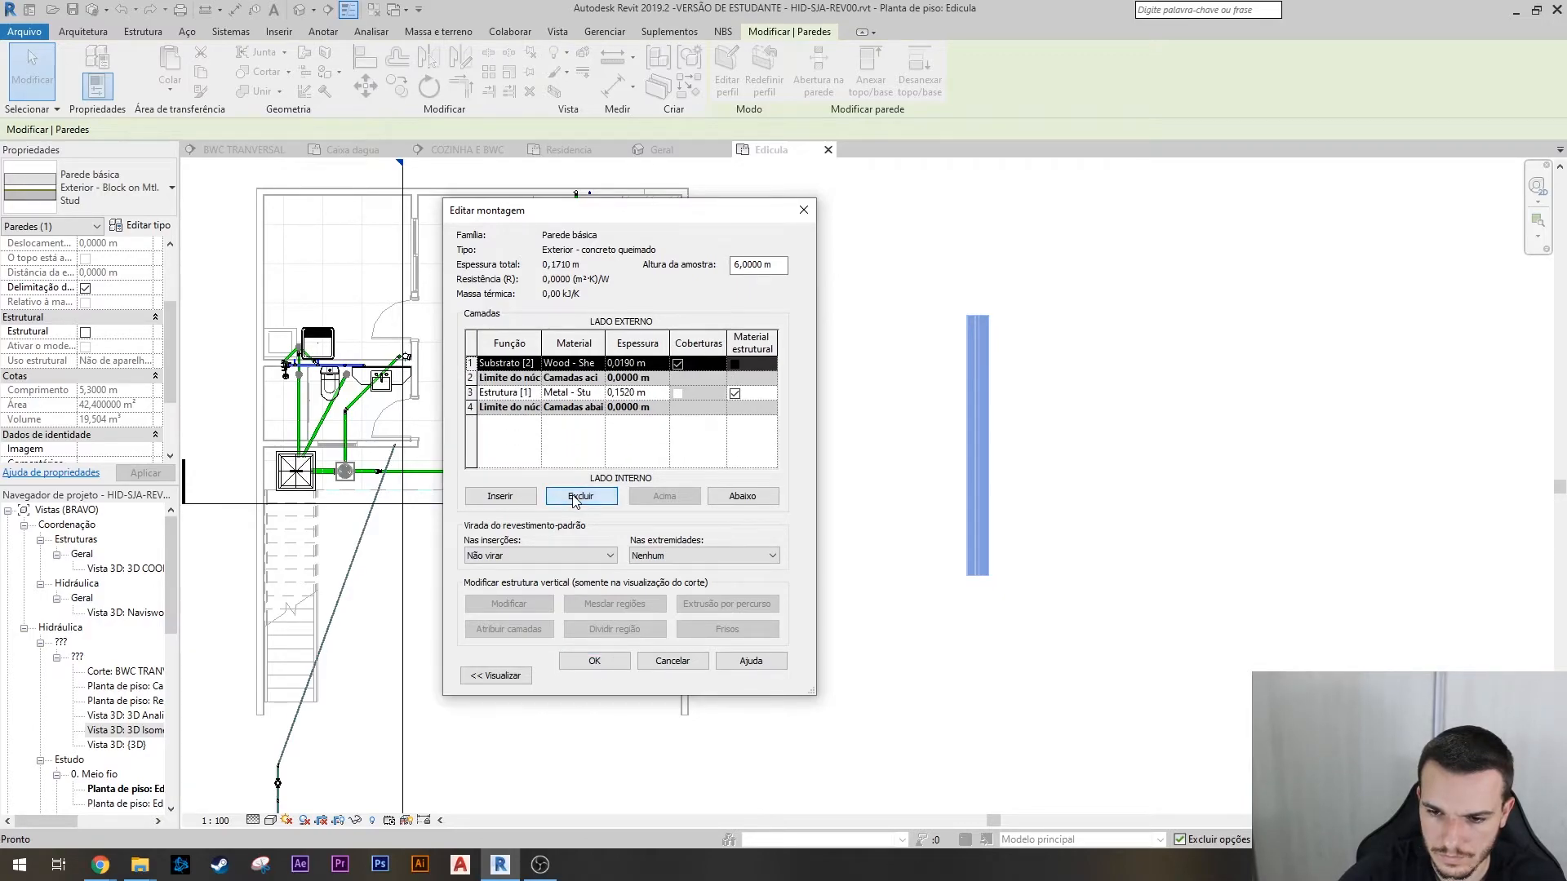
click(576, 497)
click(575, 497)
- Assign .Concreto Queimado as the material of the Estrutura [1] layer and accept the wall type changes
click(501, 384)
click(587, 378)
click(600, 378)
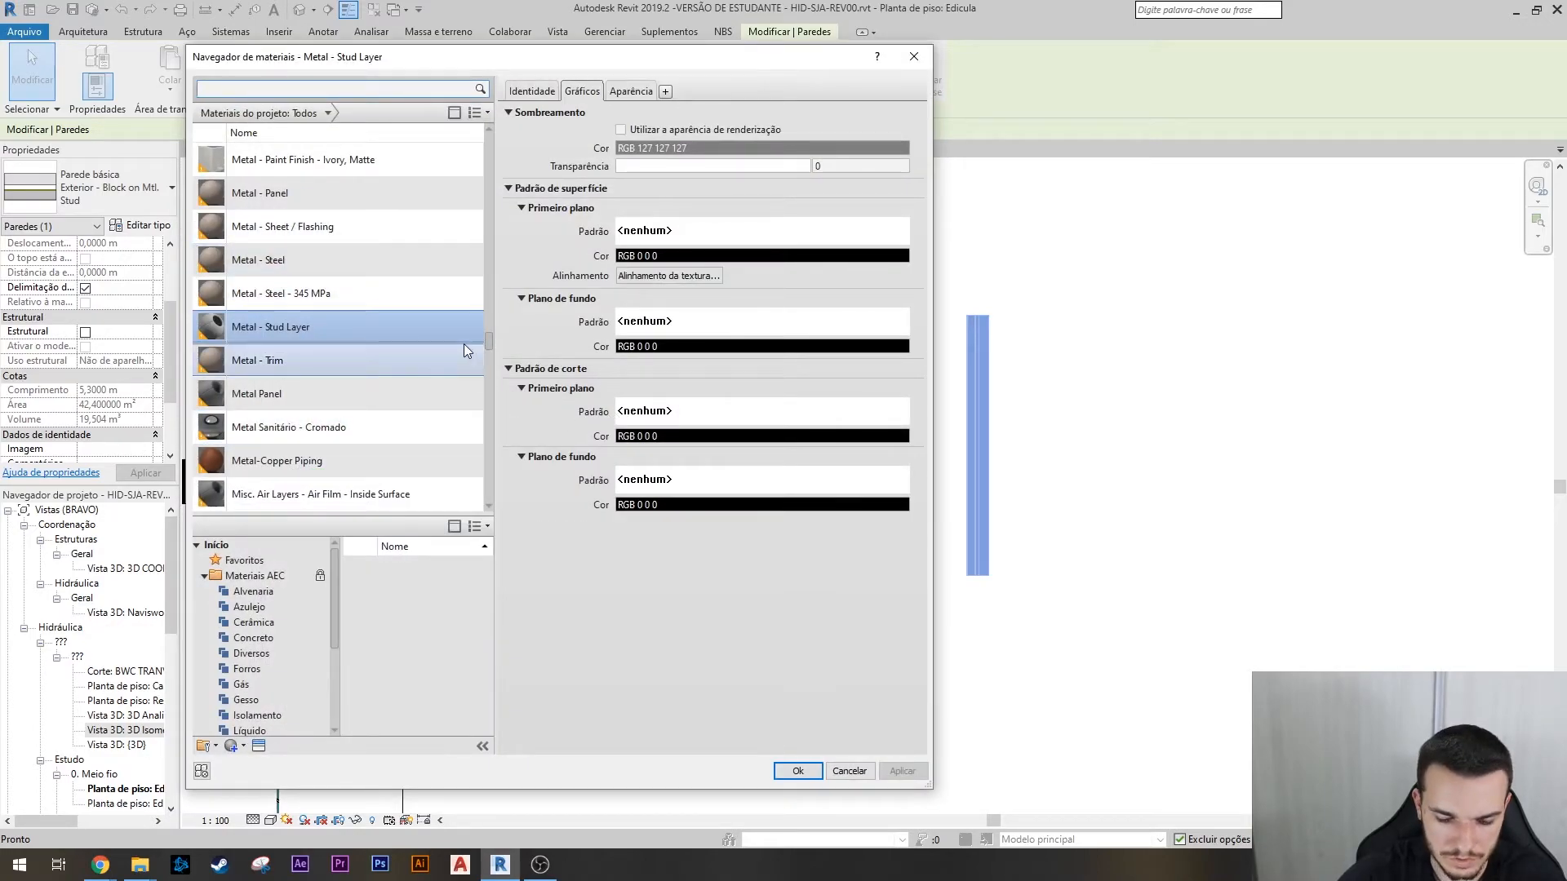
text(c)
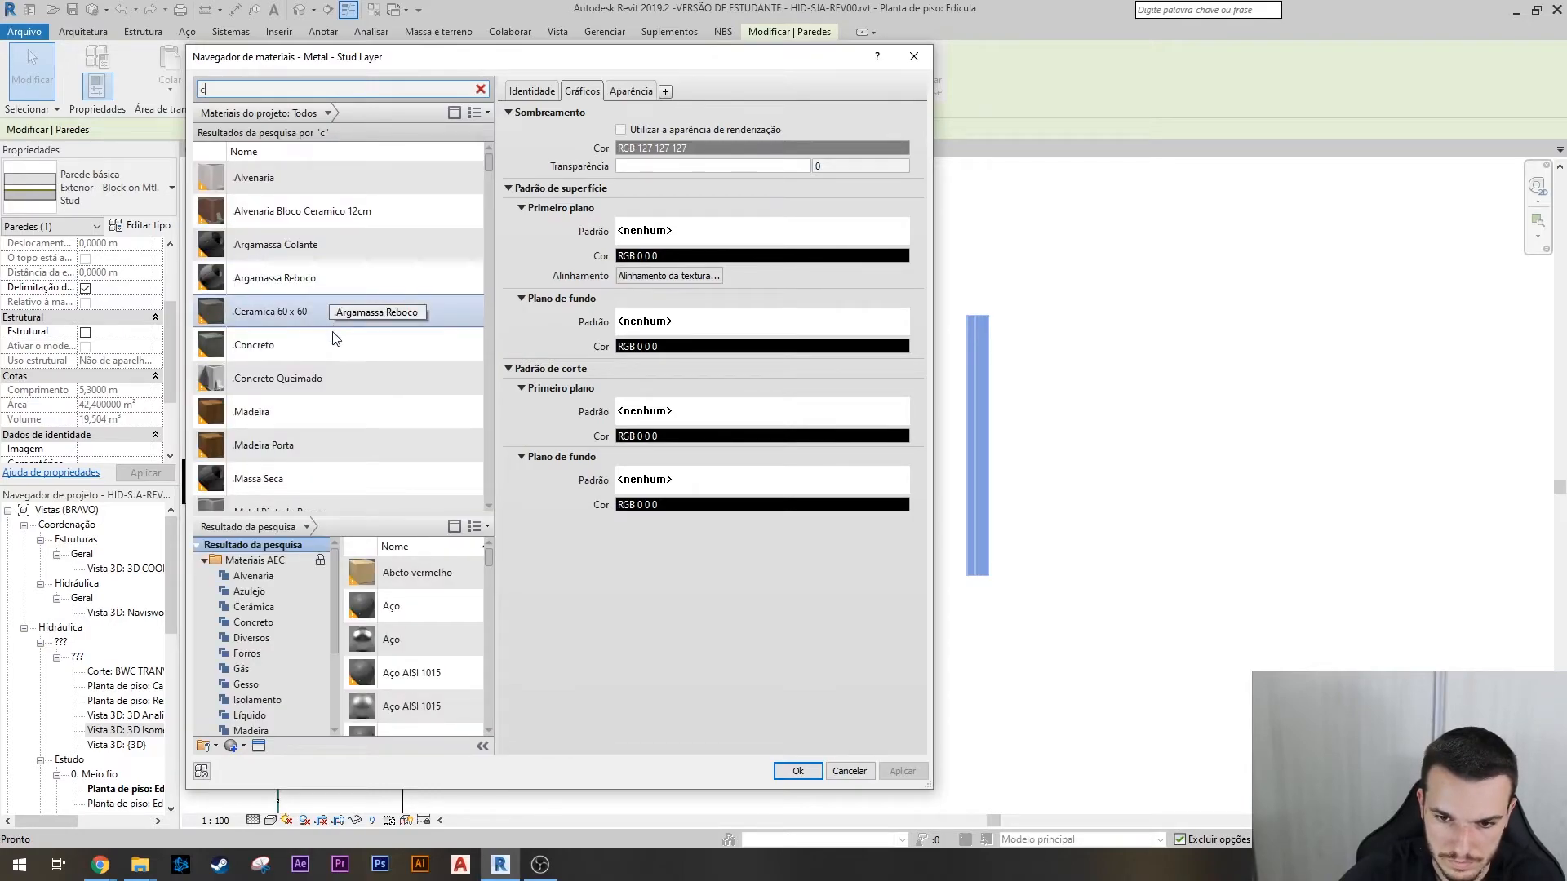
click(373, 394)
click(787, 768)
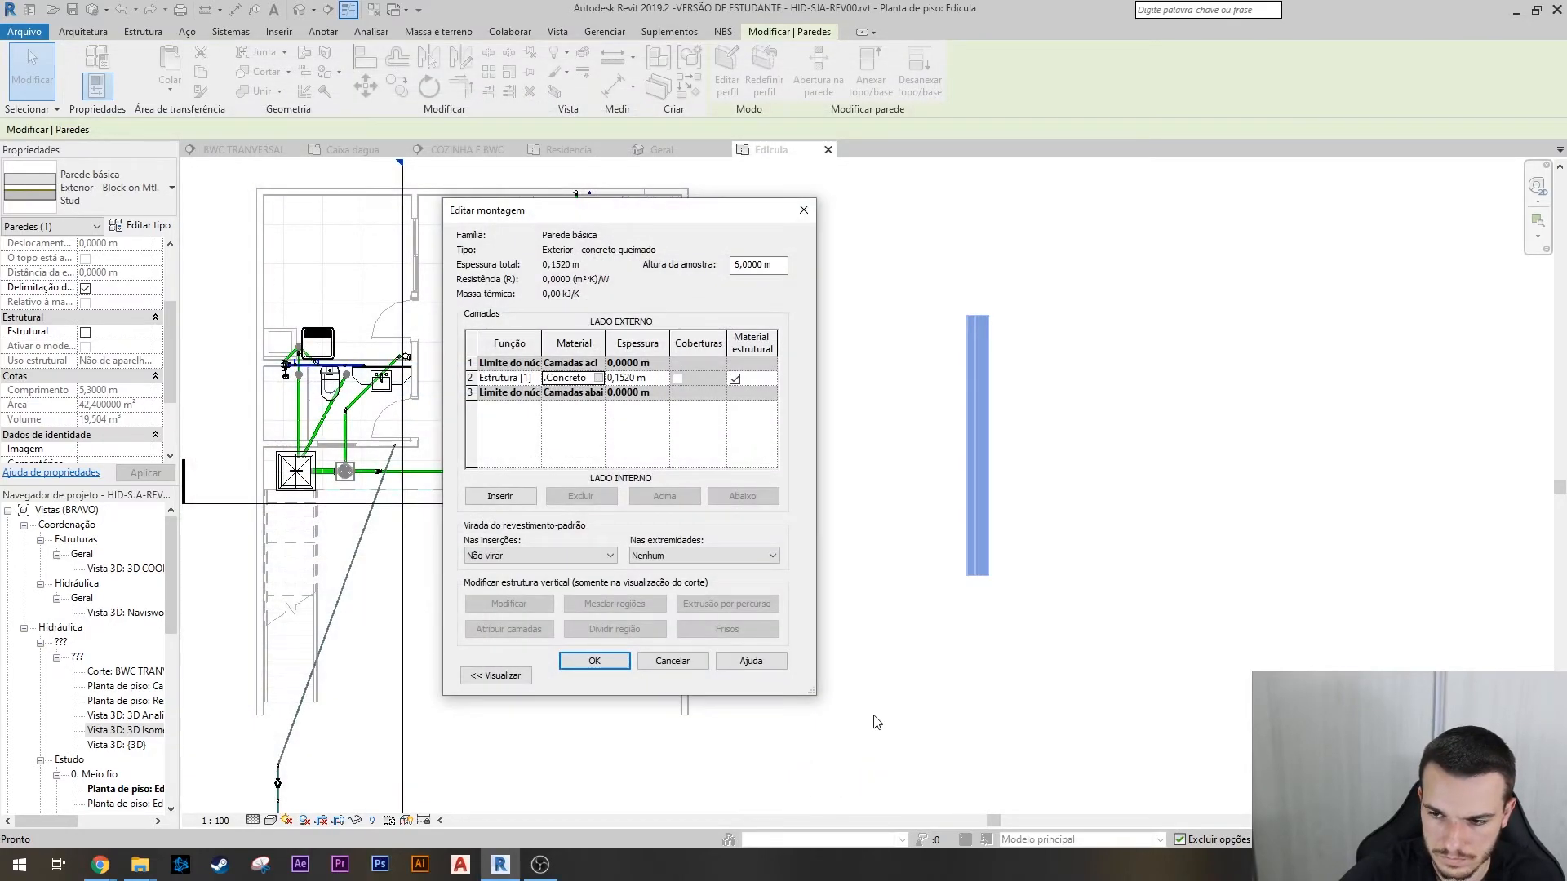
click(611, 662)
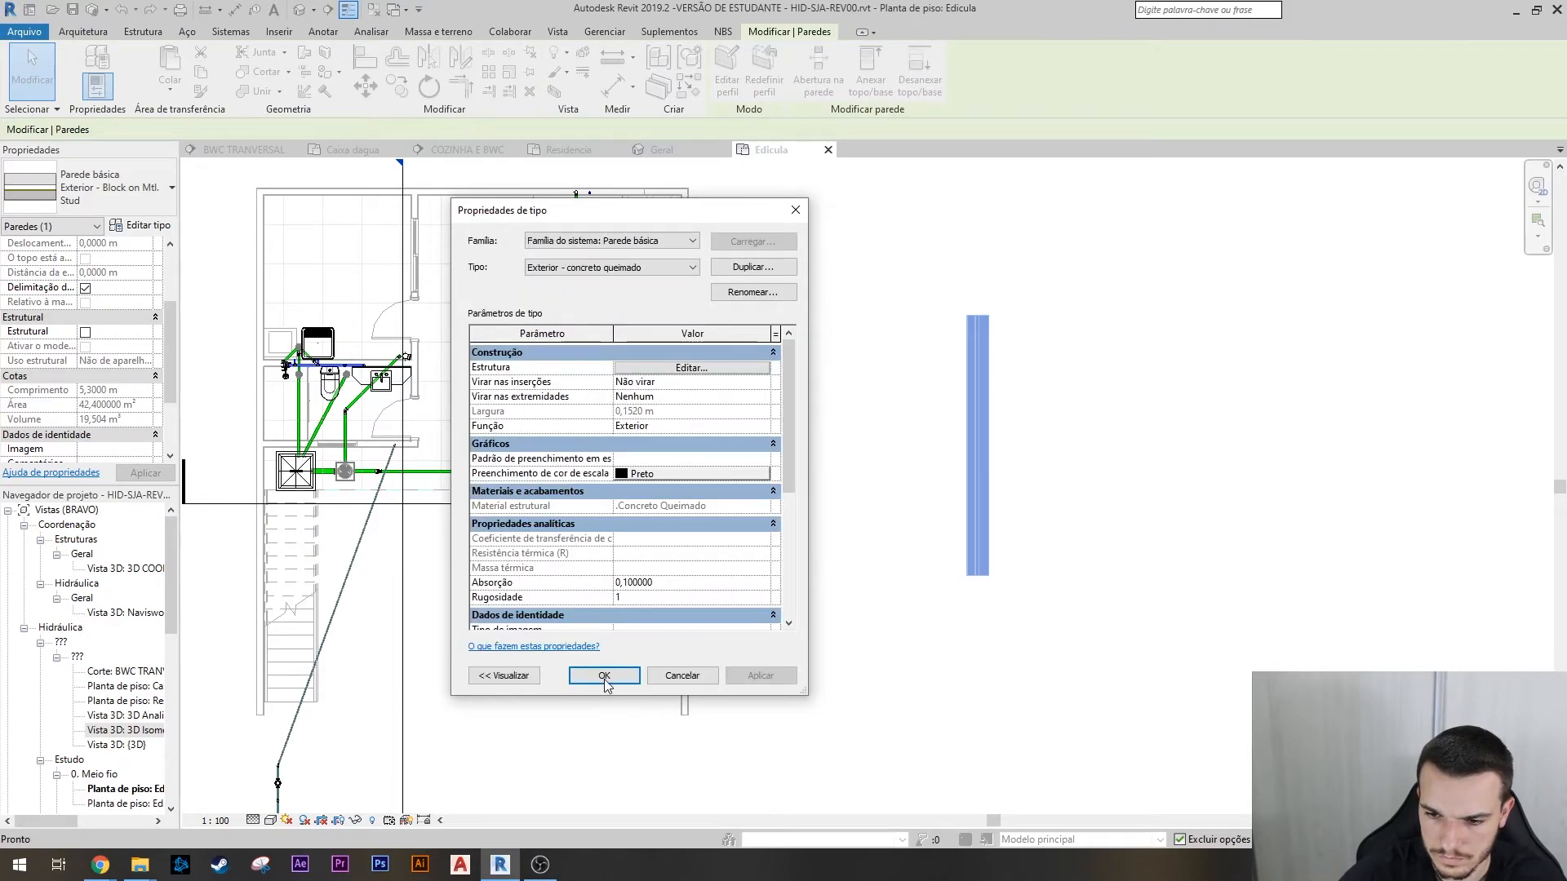
click(606, 681)
click(988, 671)
- Move the concrete wall farther away from the building and slightly up the plan
scroll(1105, 451, up, 3)
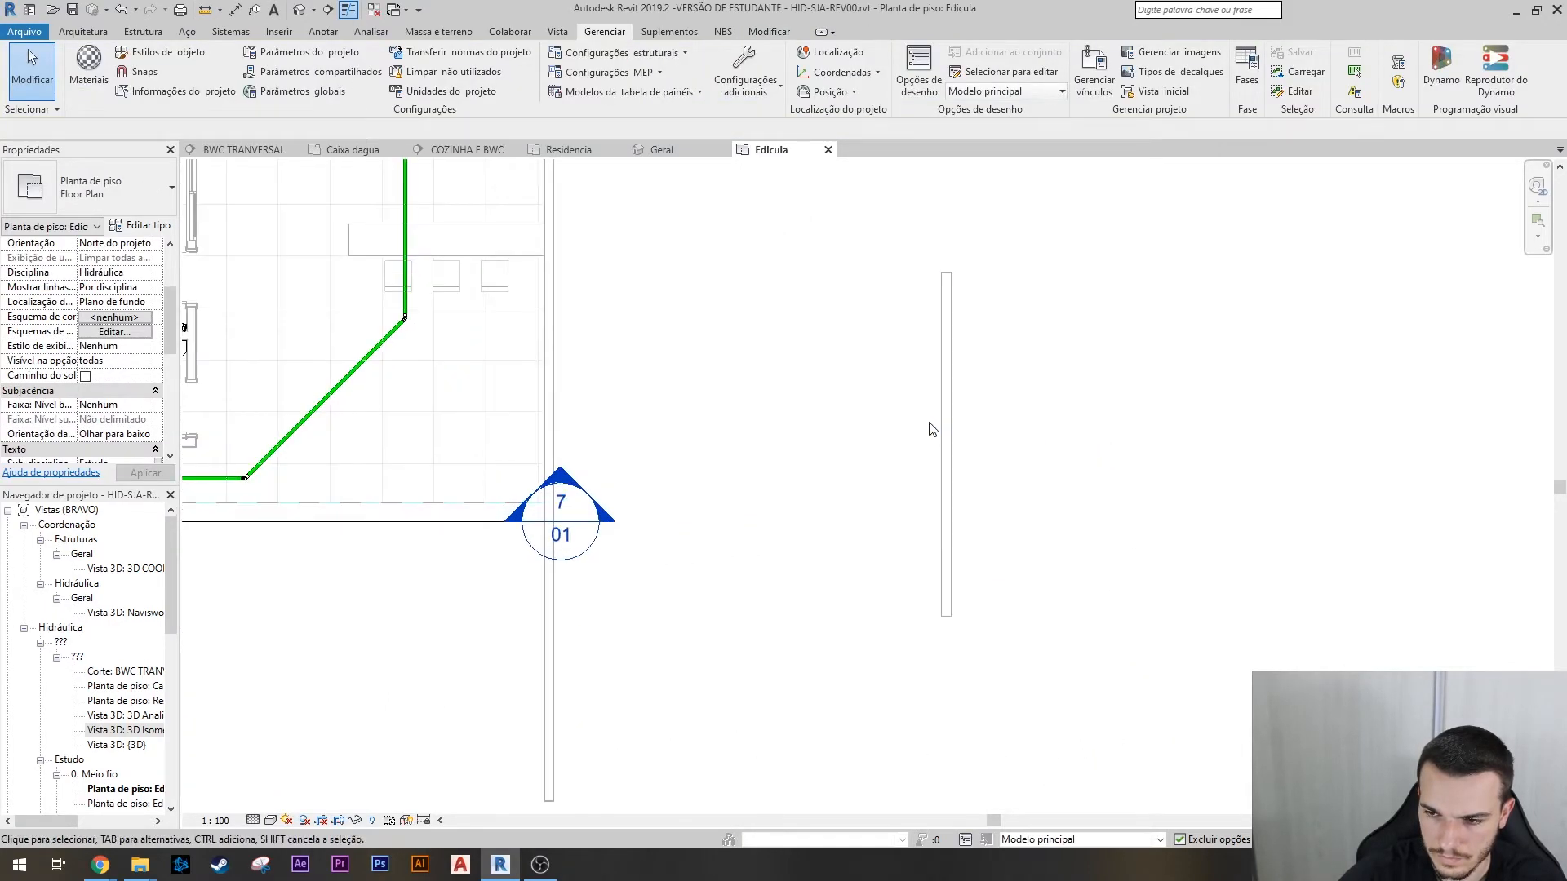
drag(946, 432, 1055, 375)
click(897, 500)
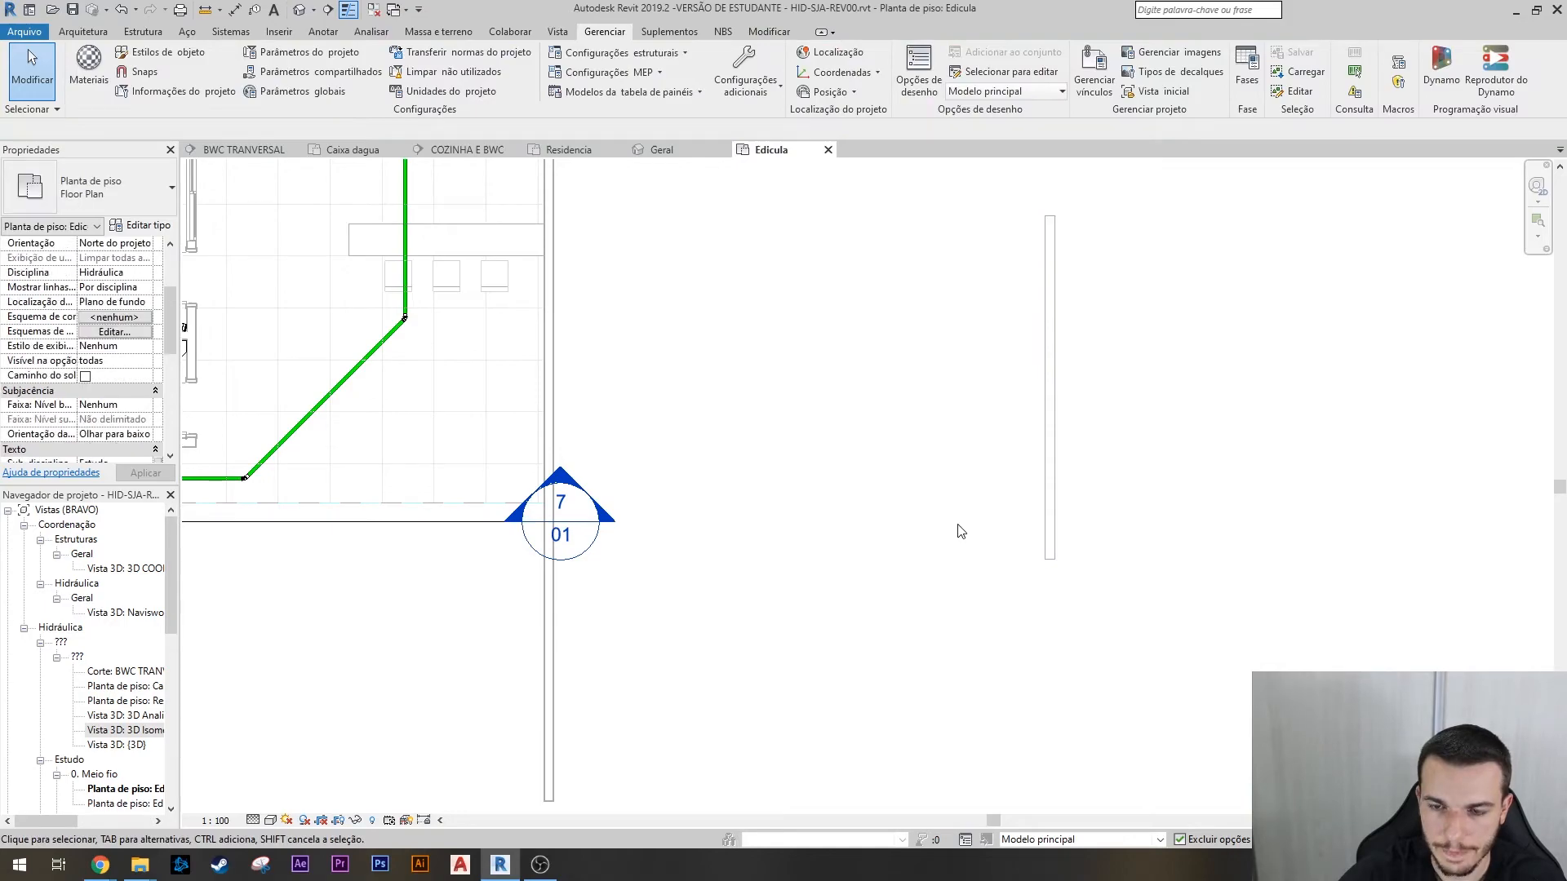
- Create a perspective camera view from southwest of the concrete wall, aimed past its upper end
scroll(1116, 490, down, 2)
middle_drag(1116, 491, 990, 486)
scroll(930, 534, down, 1)
scroll(913, 540, down, 1)
middle_drag(885, 526, 854, 531)
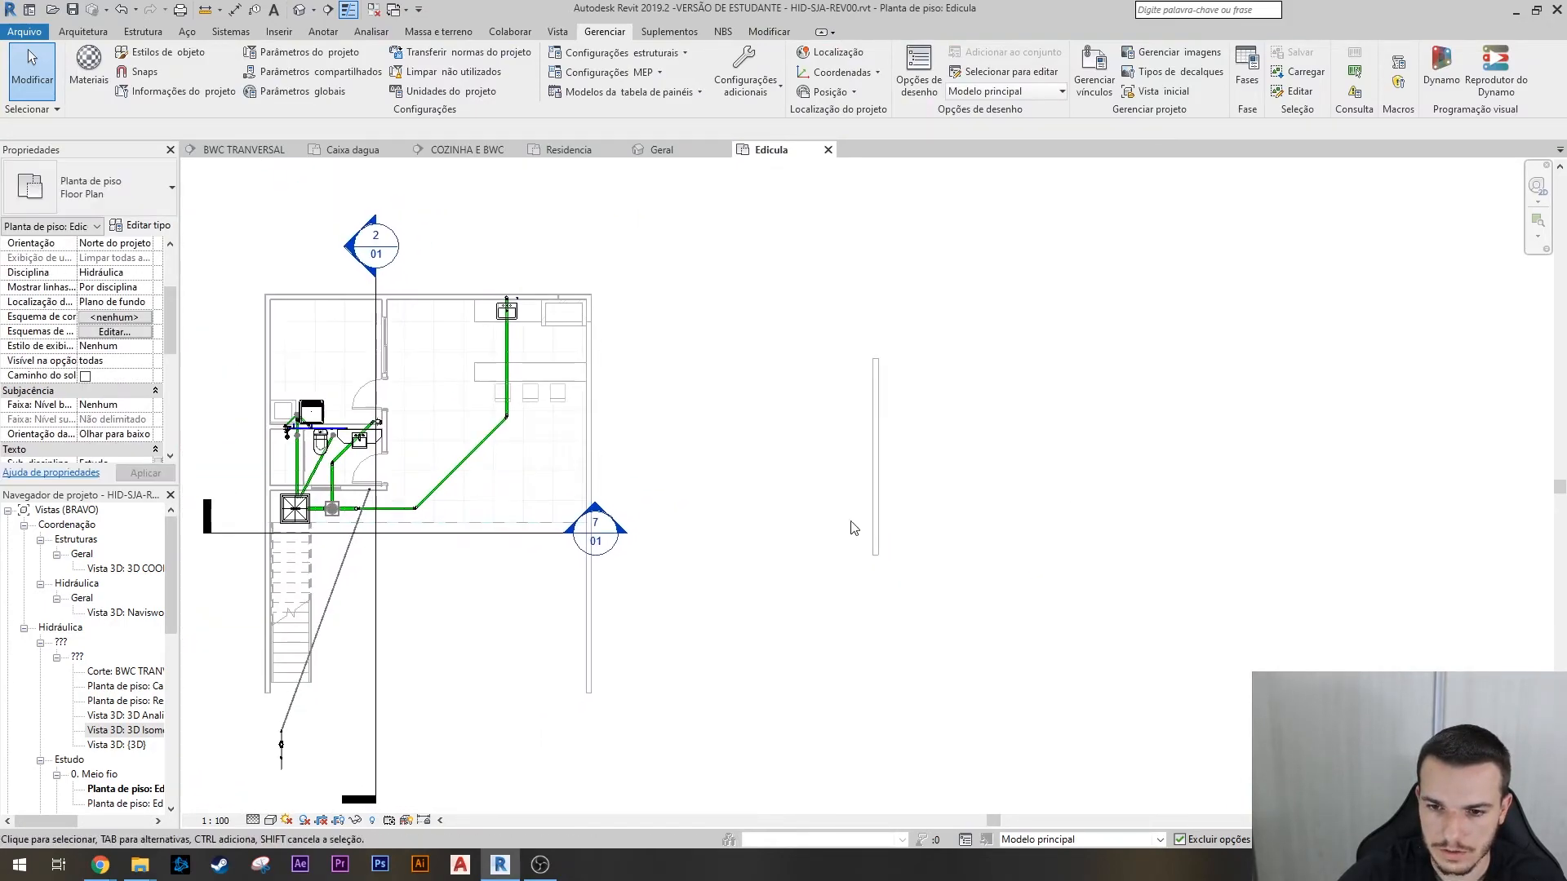
click(557, 31)
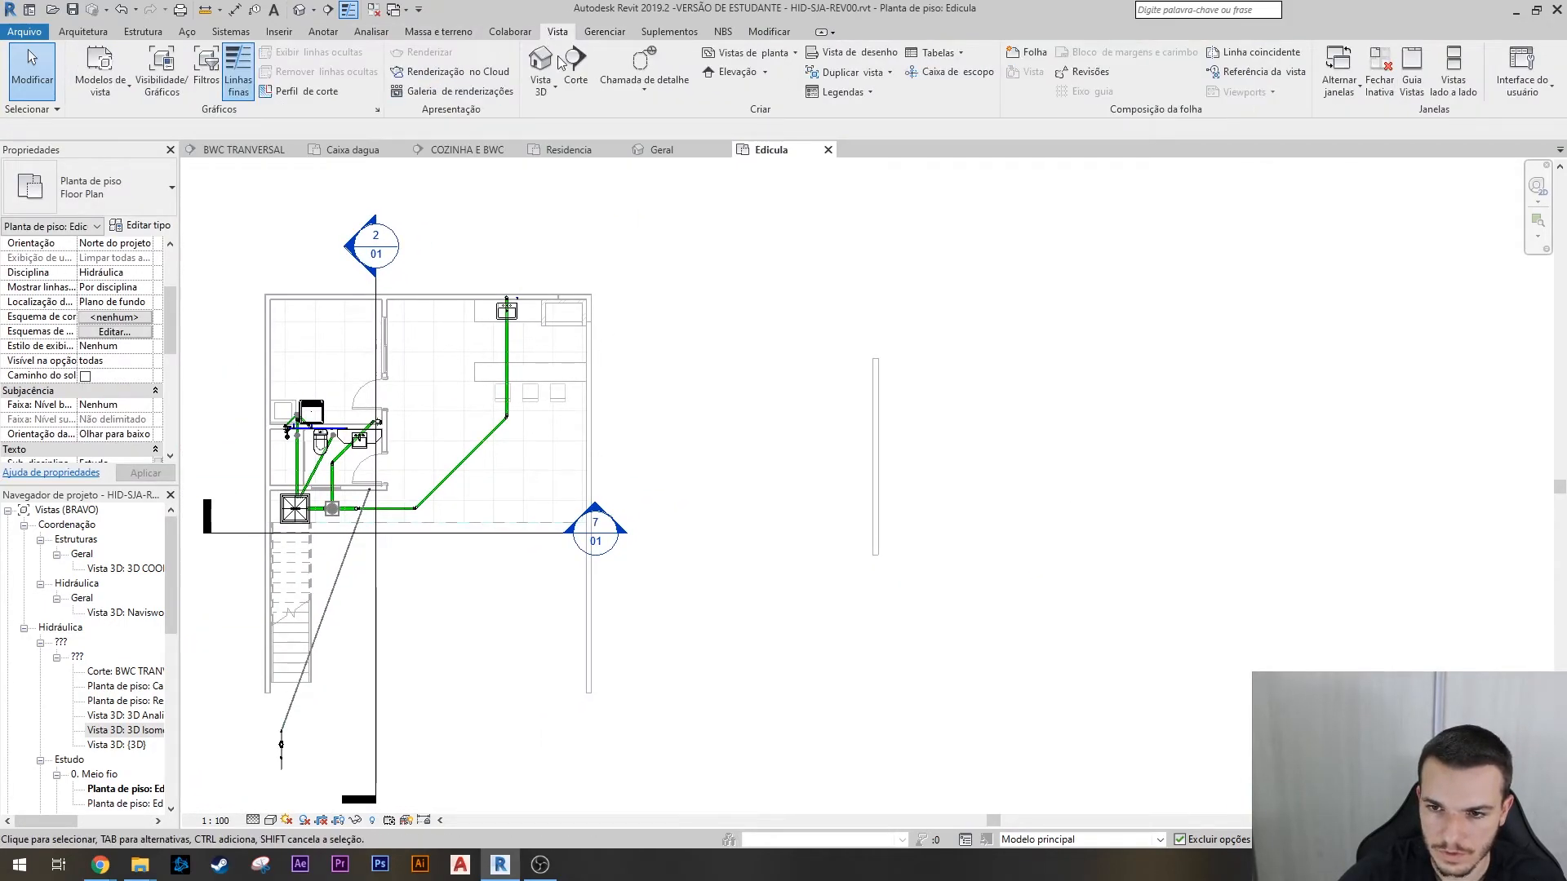
click(554, 91)
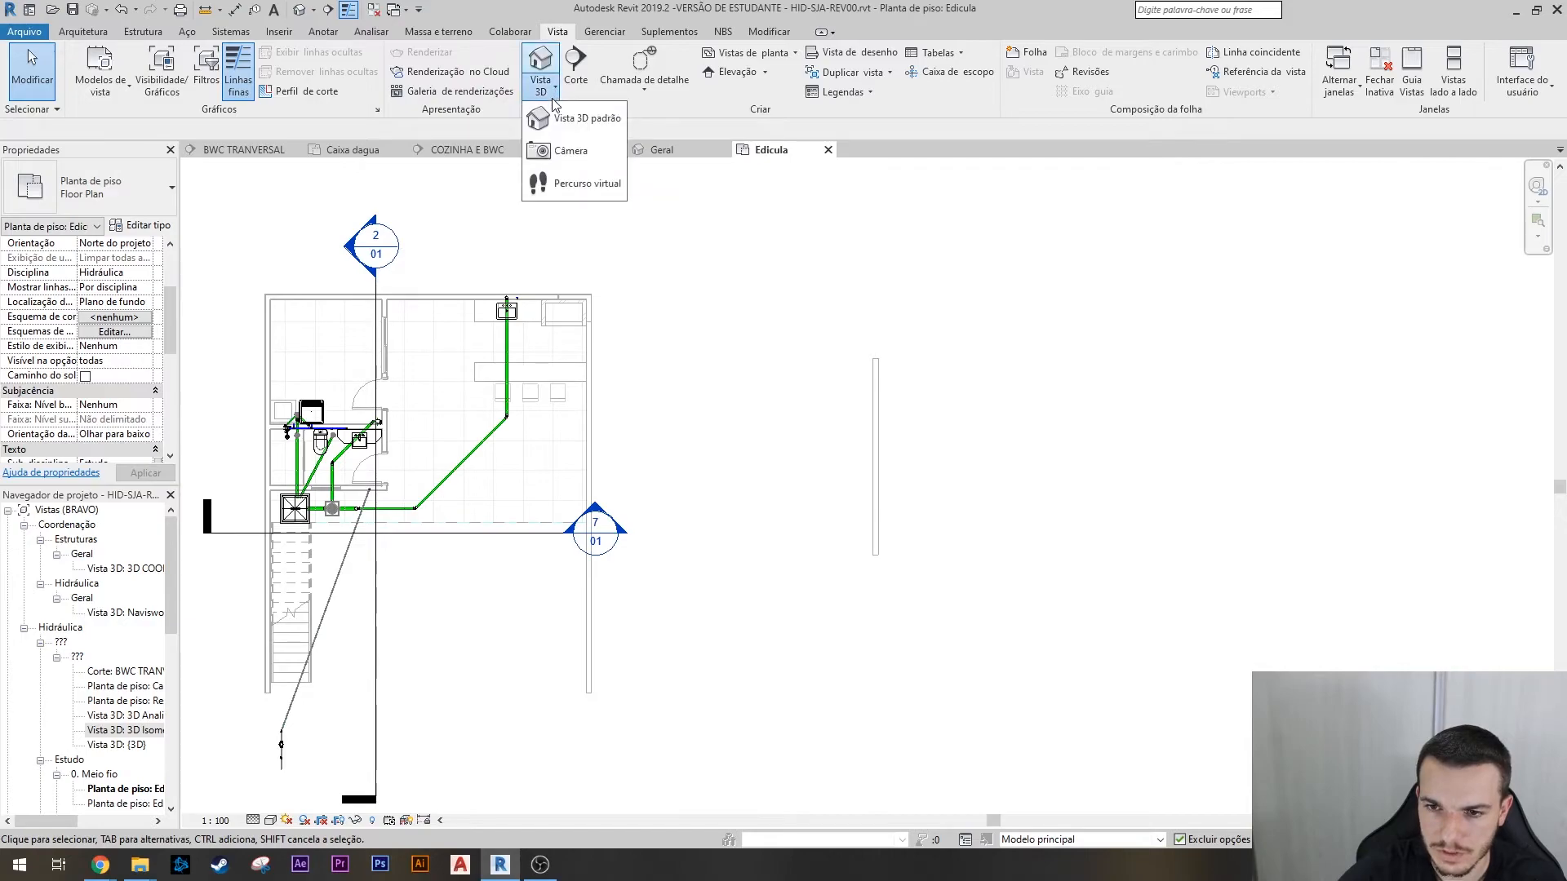
click(571, 150)
click(757, 681)
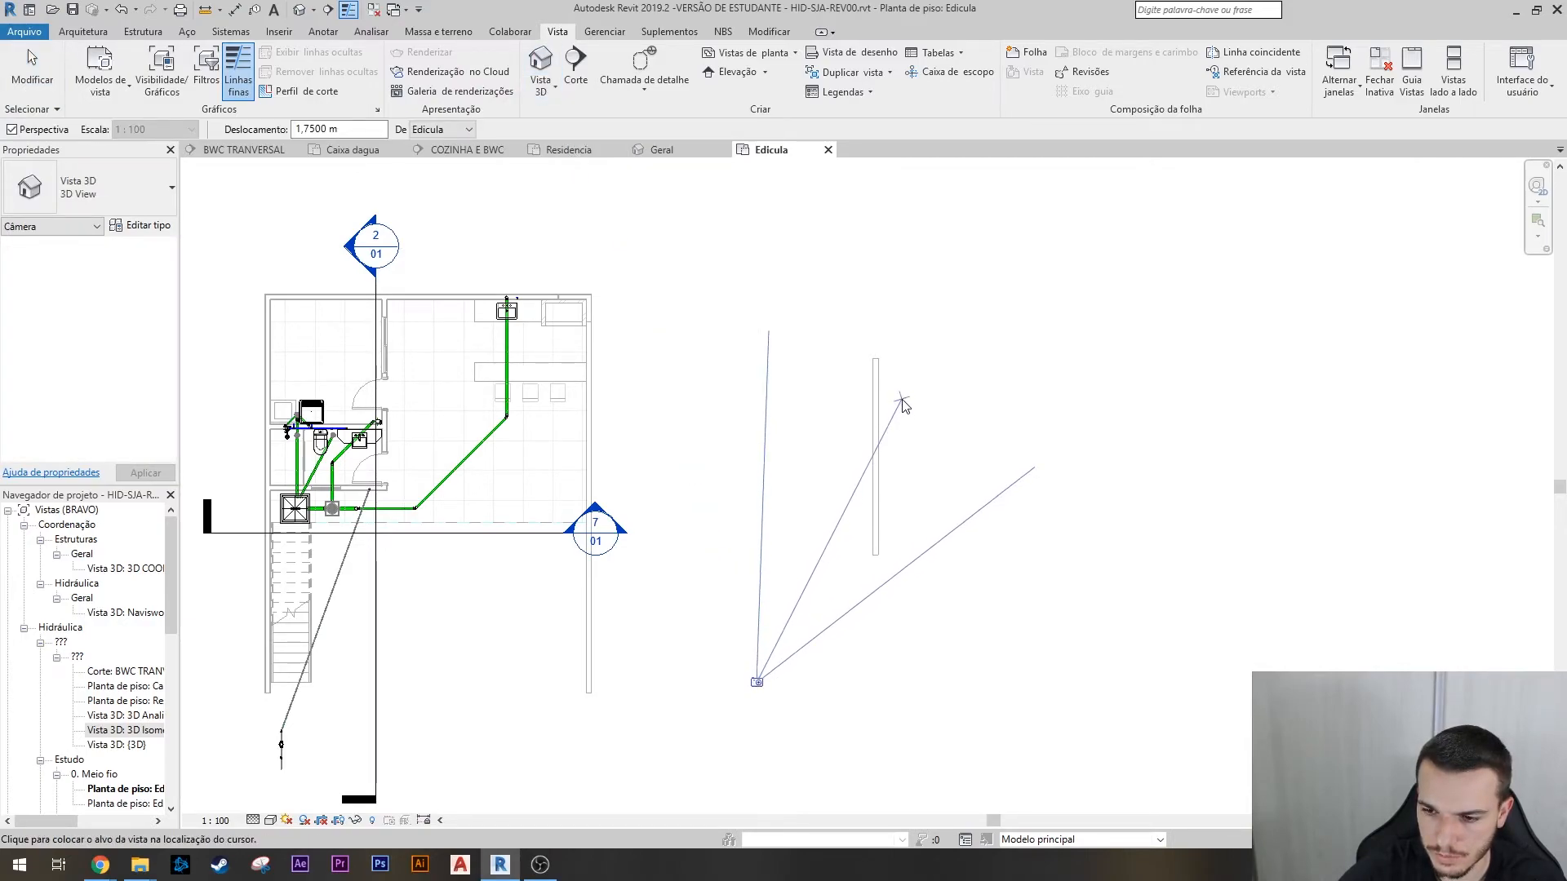
click(920, 327)
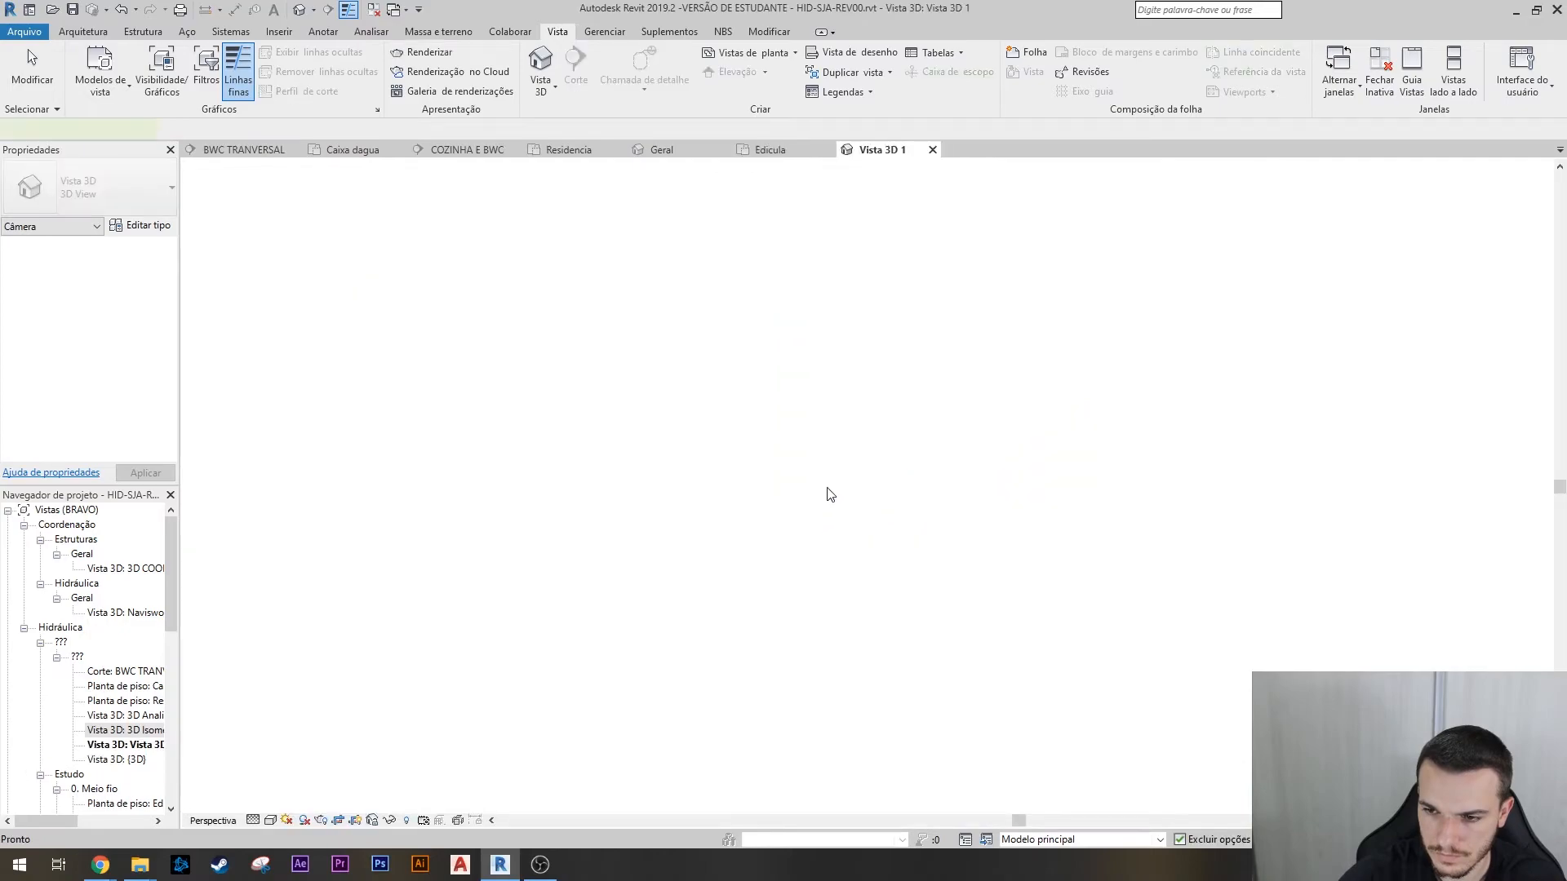
- Reframe the concrete wall in the perspective camera view and render it at Rascunho quality
scroll(909, 408, down, 1)
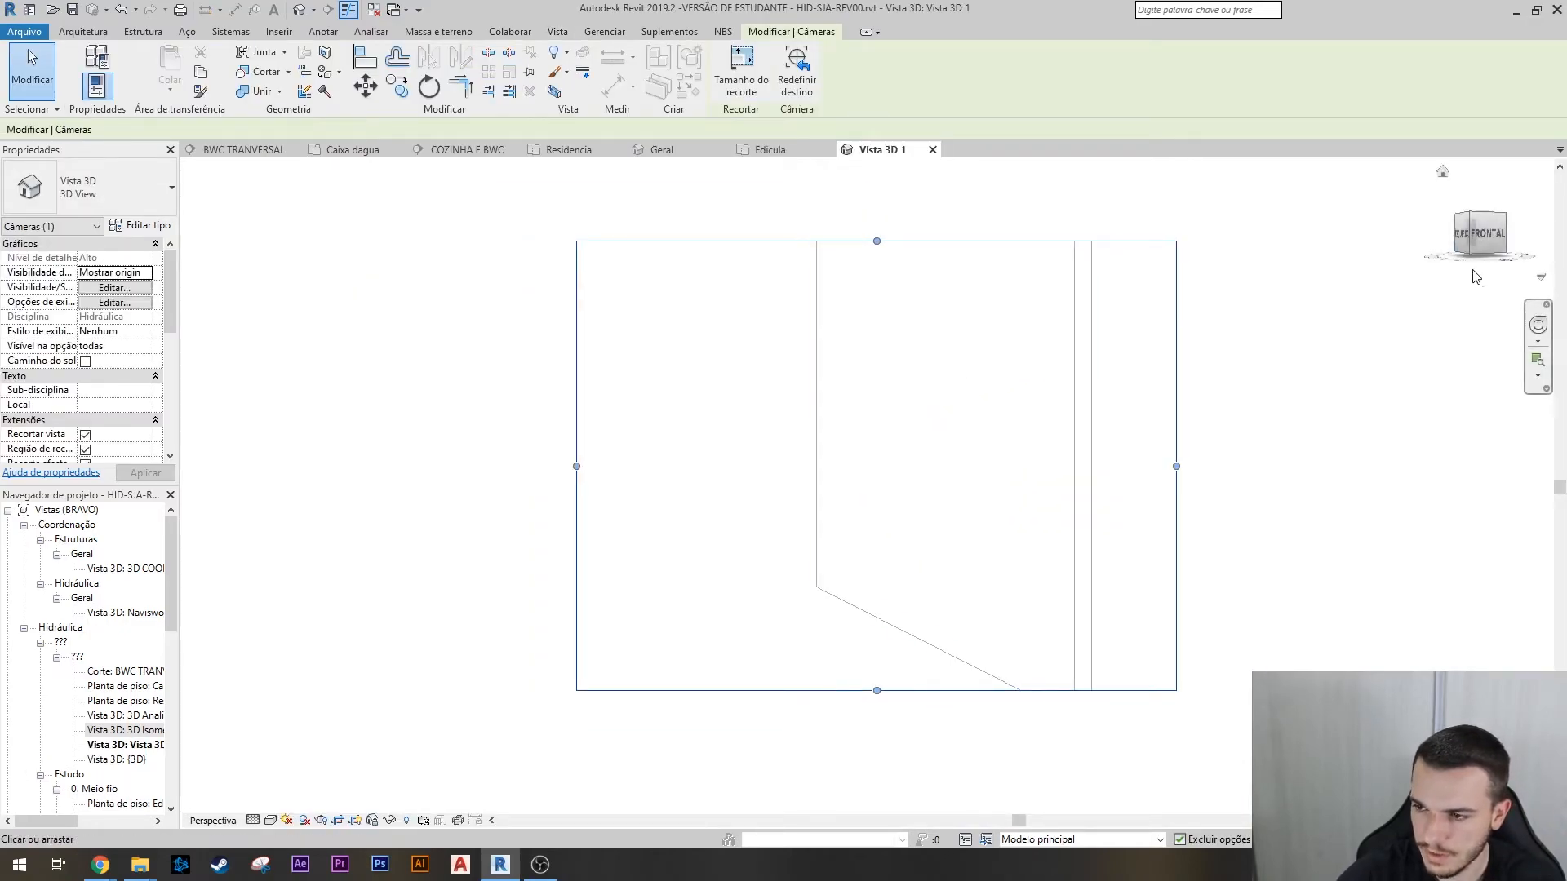
click(1538, 324)
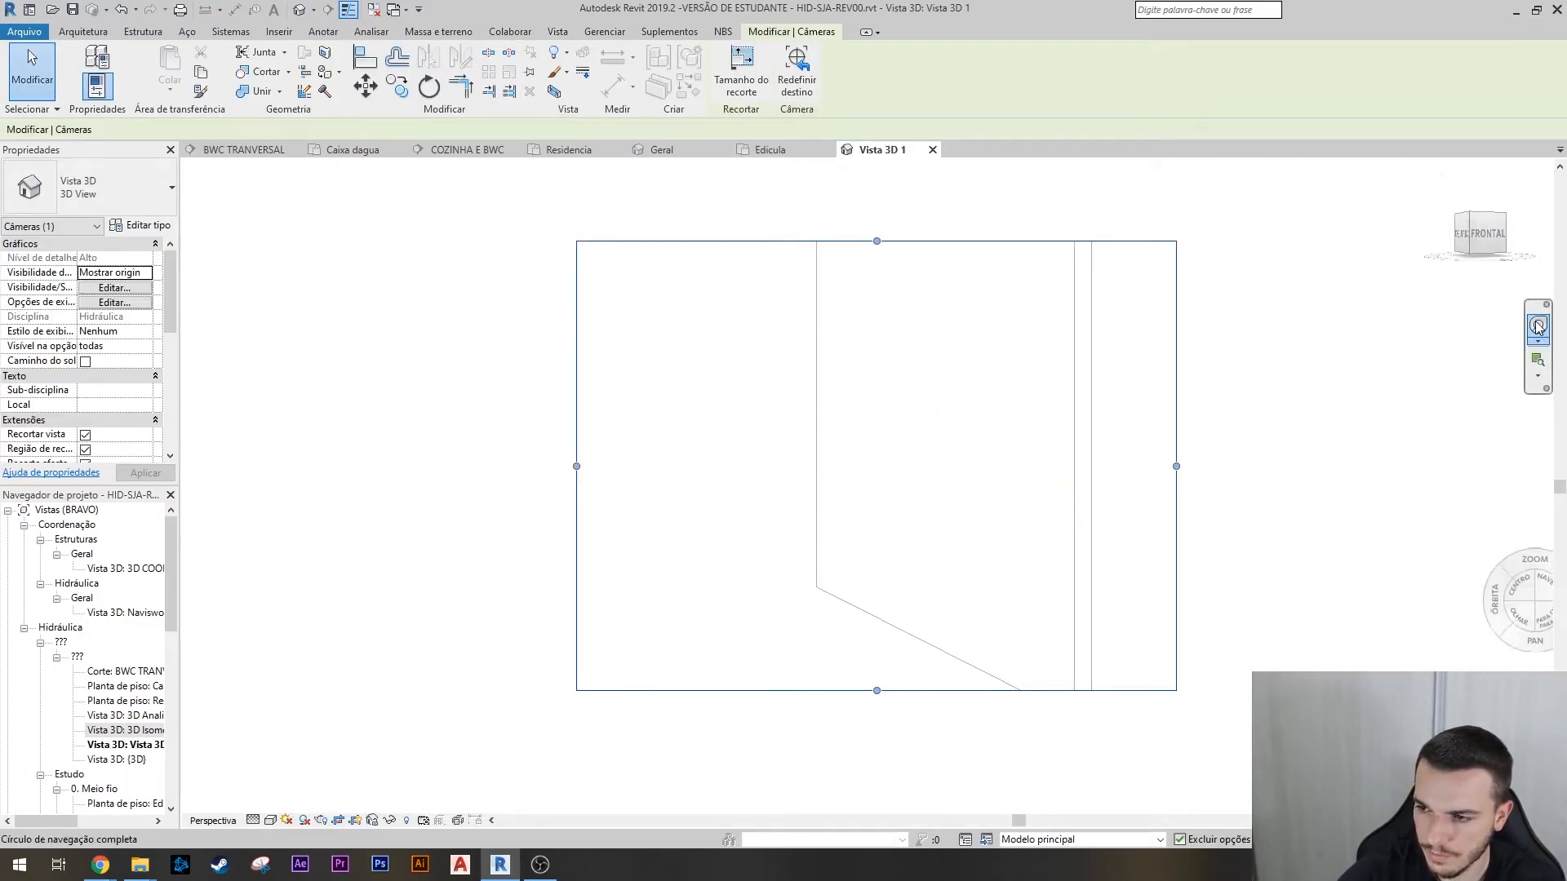
drag(816, 461, 758, 462)
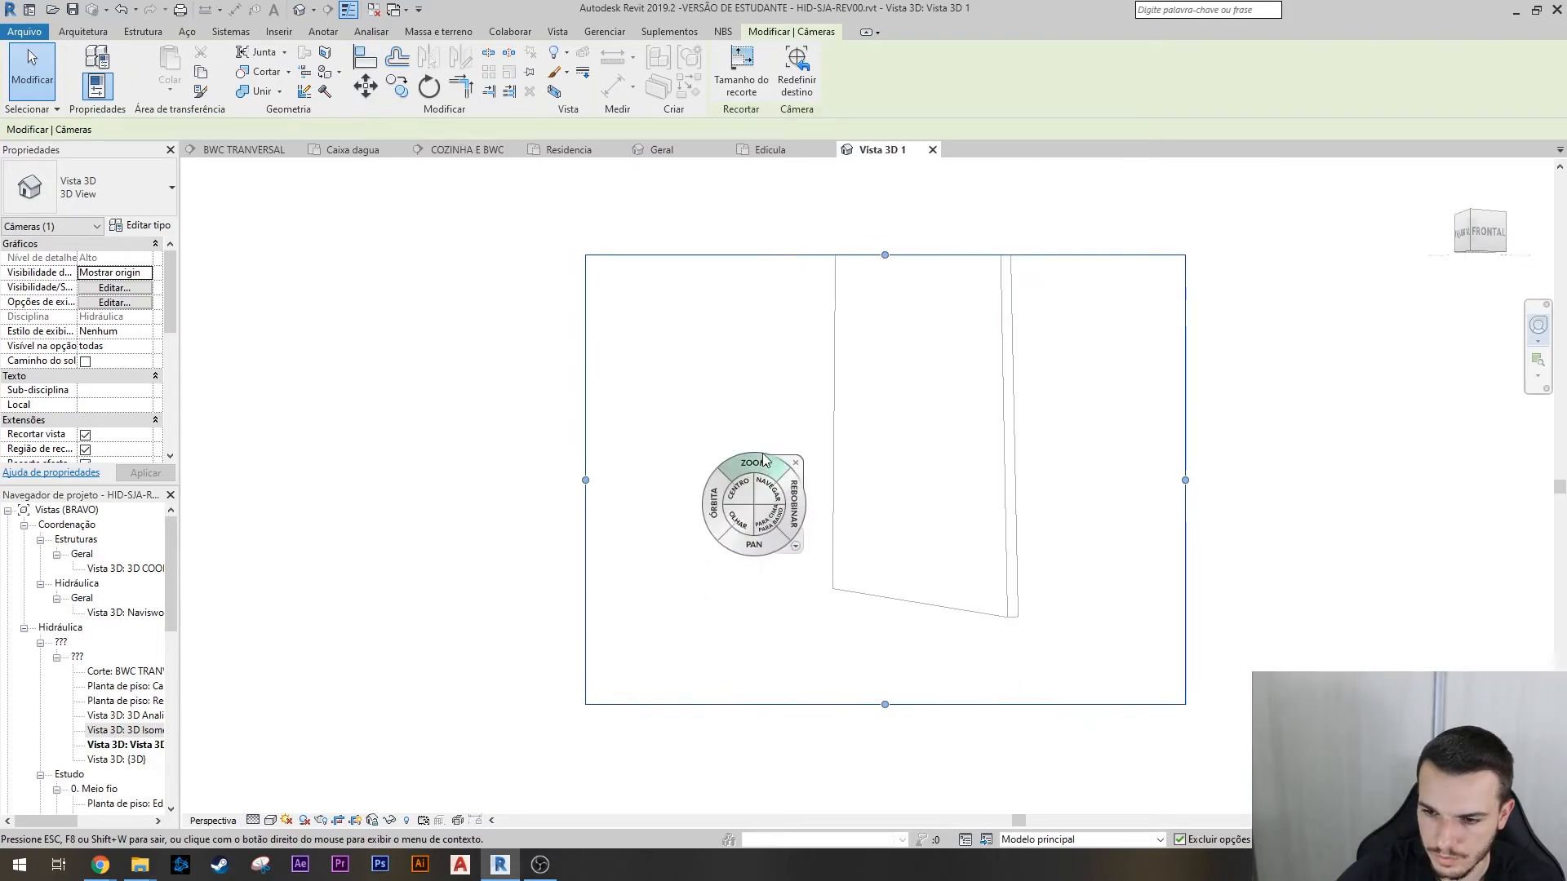
drag(749, 541, 718, 633)
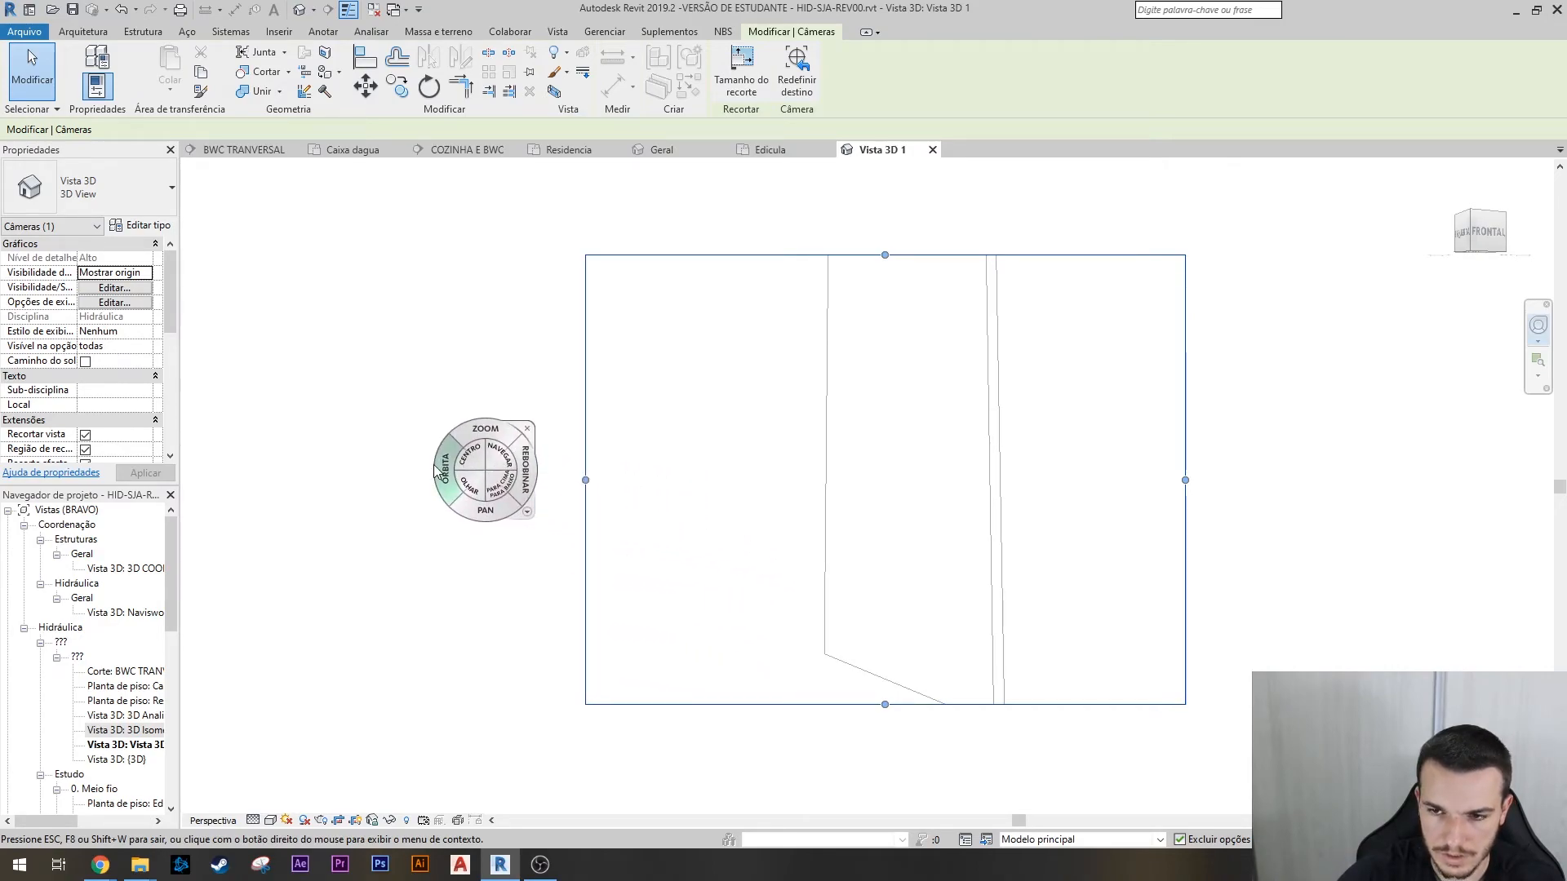
key(Escape)
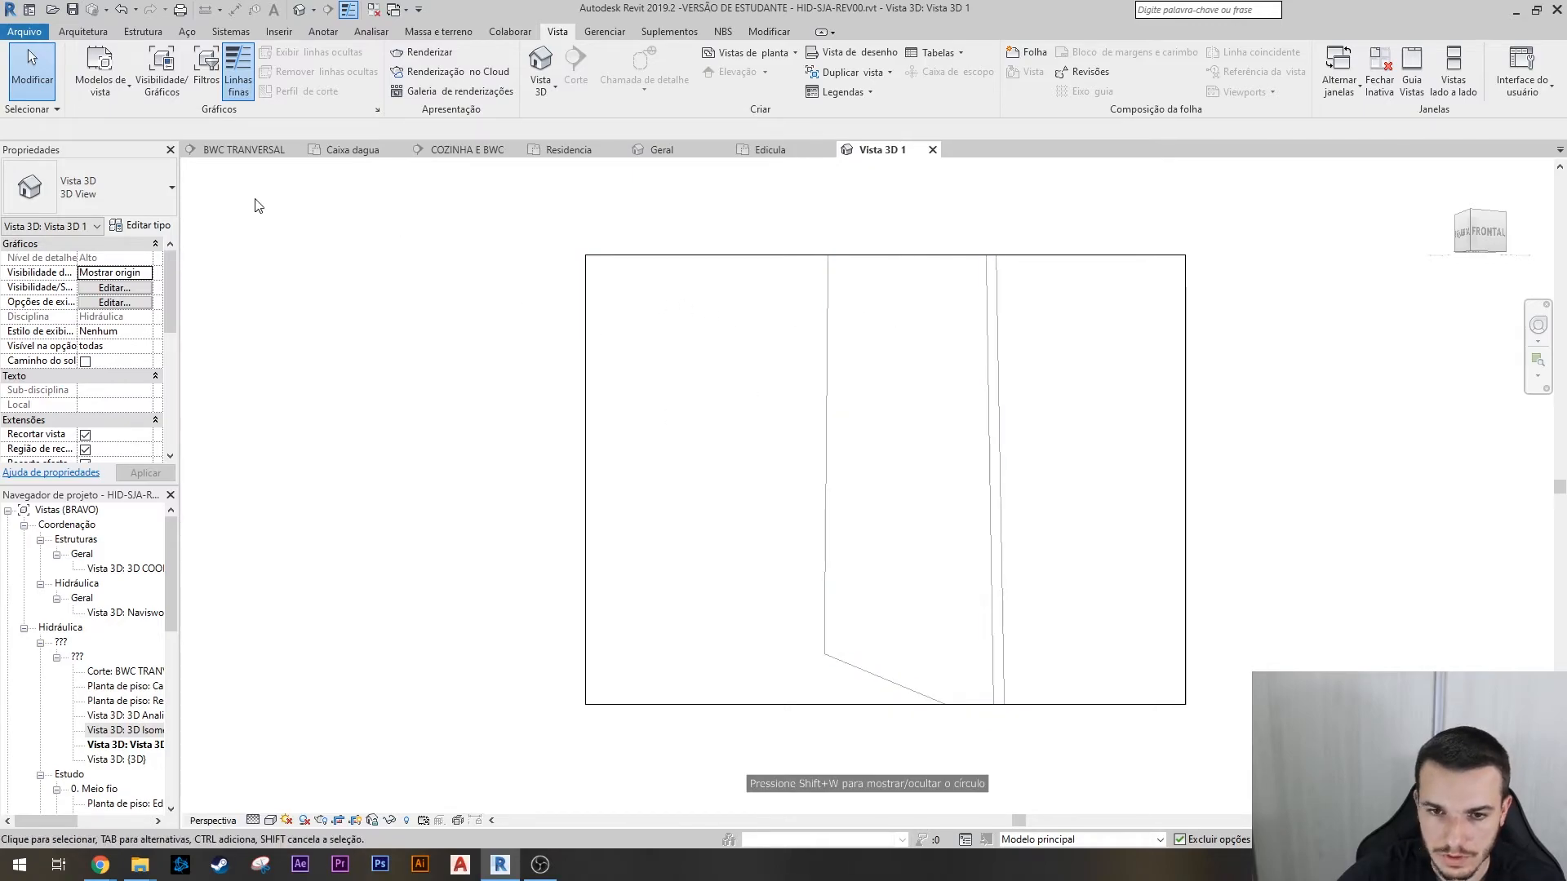
click(420, 52)
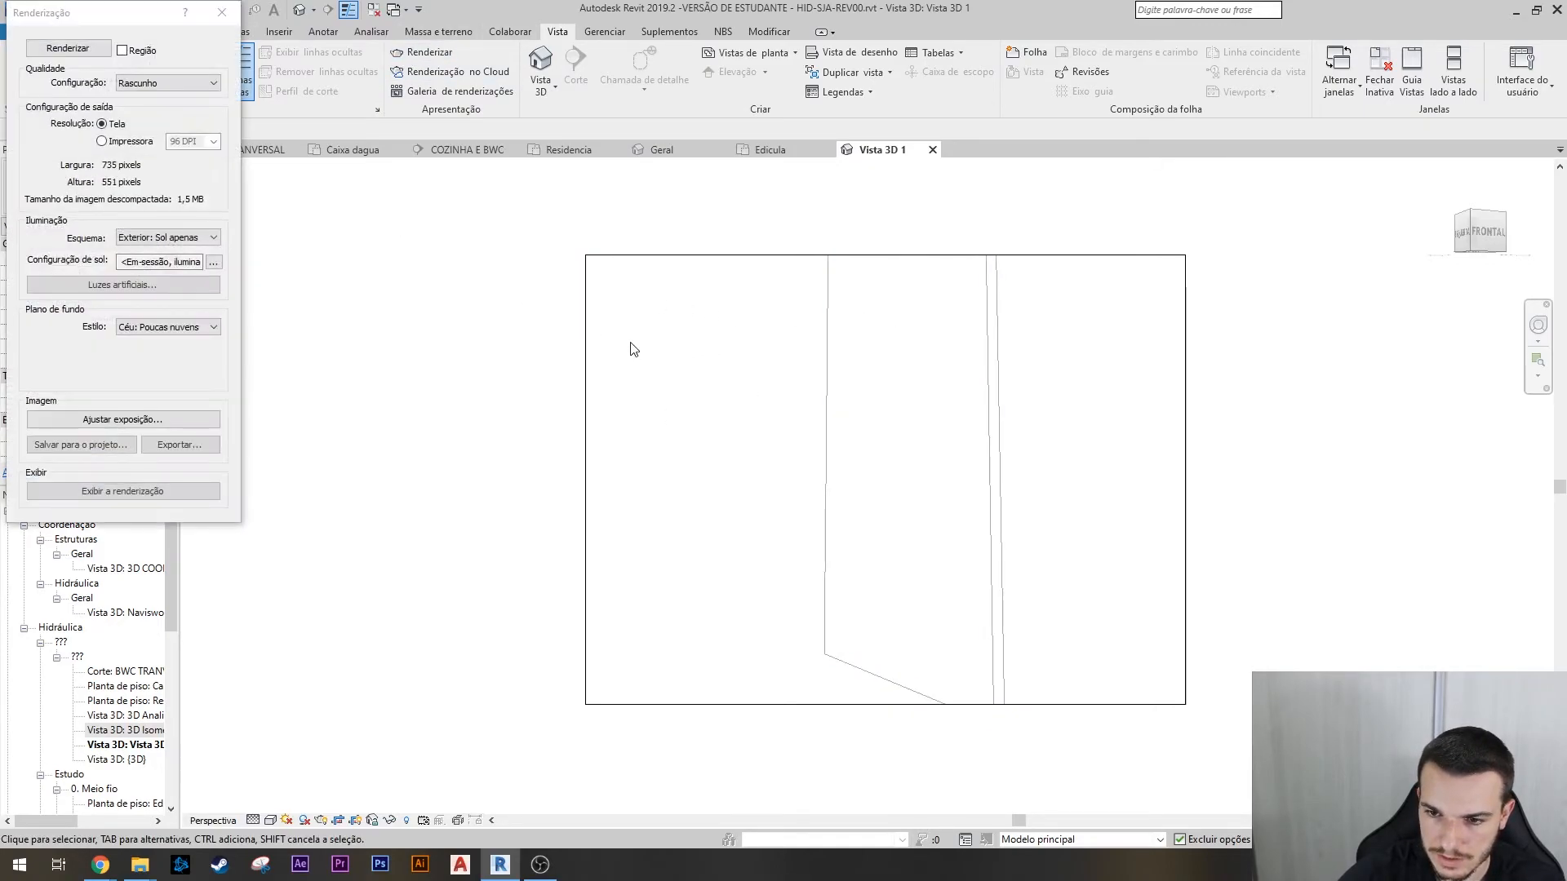
click(69, 49)
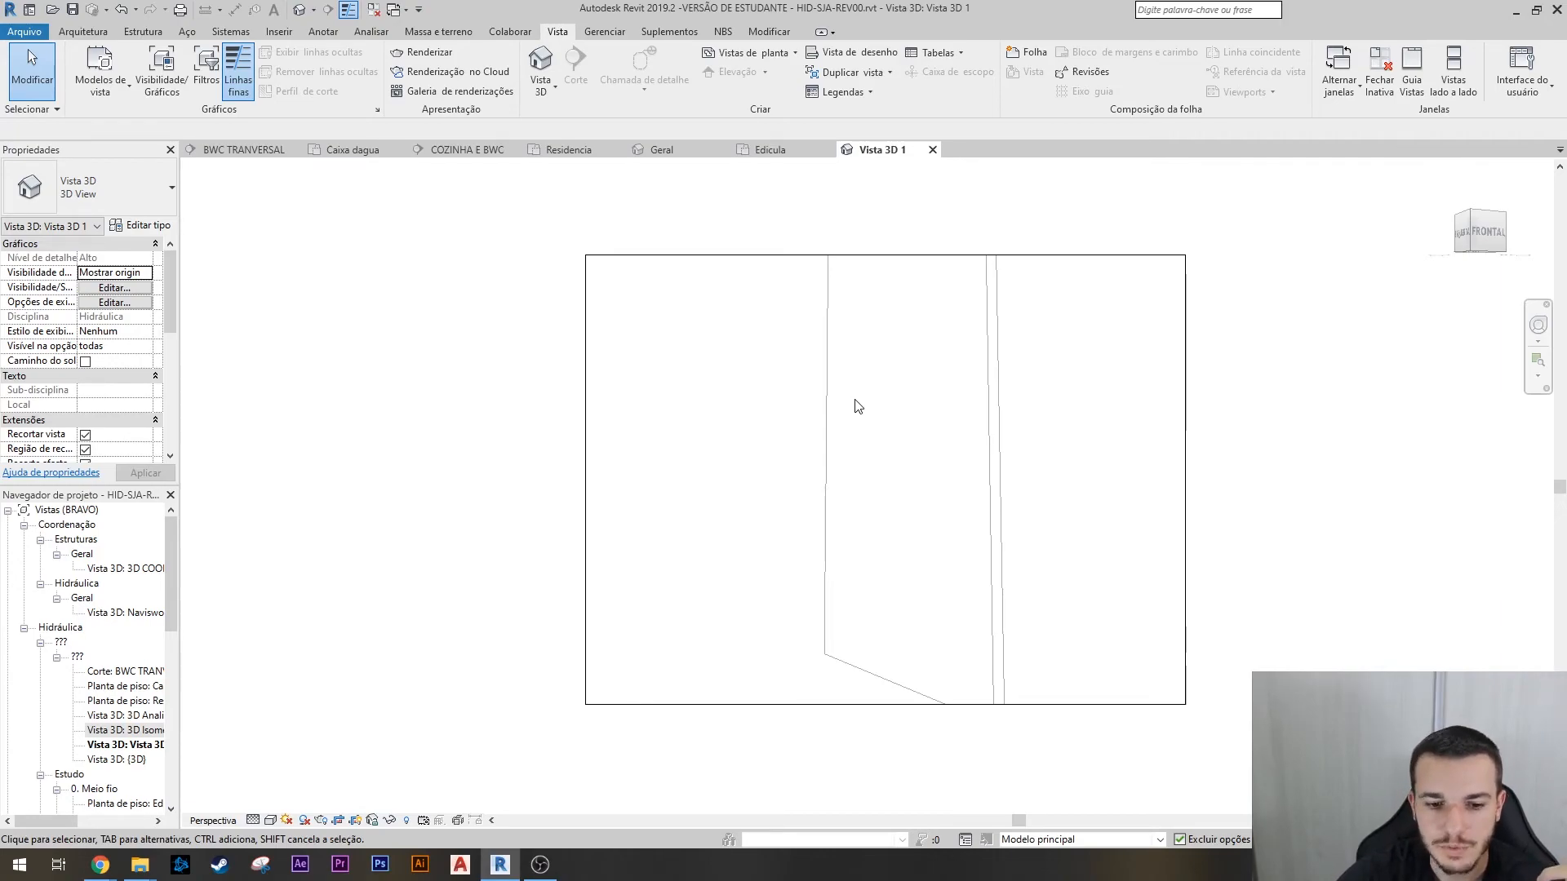
- In the project's materials, check which libraries .Concreto Queimado can be added to and open the options for opening or creating a material library
click(669, 32)
click(603, 32)
click(89, 72)
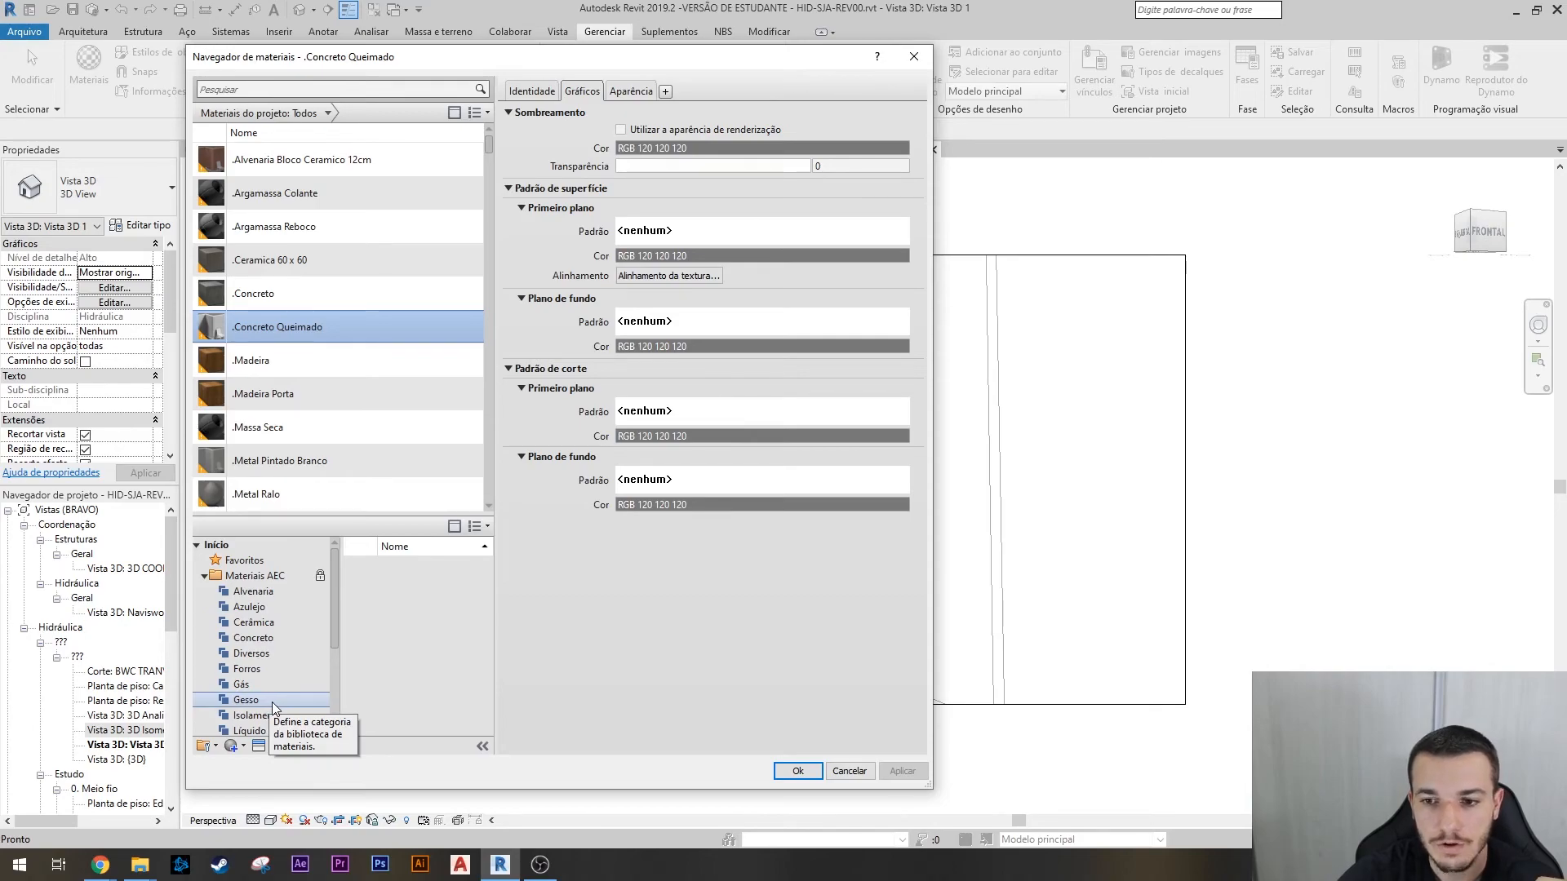
scroll(292, 481, down, 1)
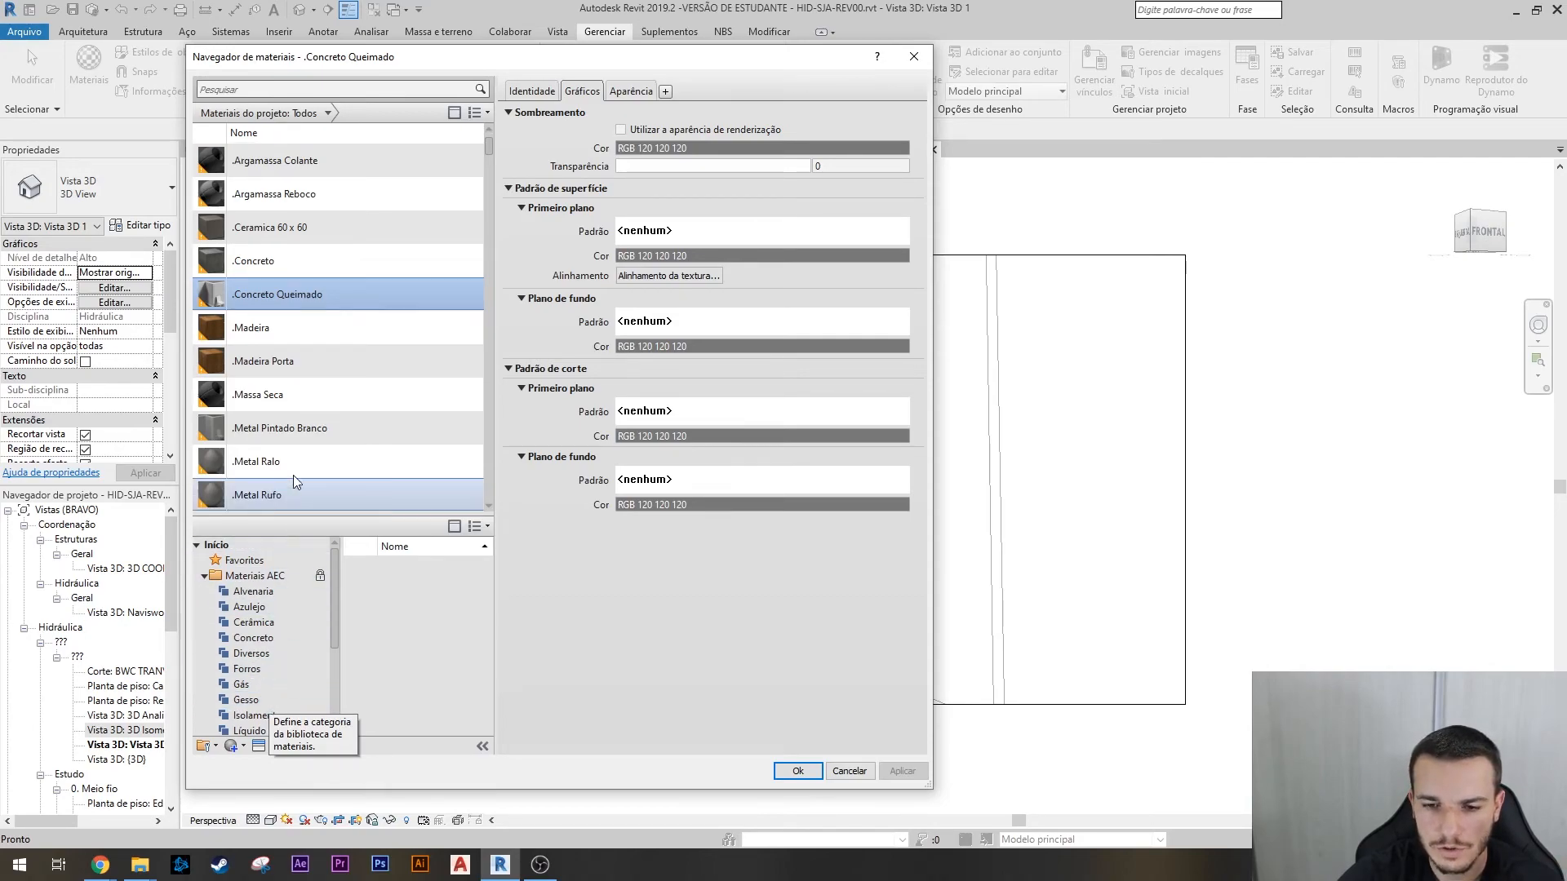
right_click(311, 303)
mouse_move(392, 387)
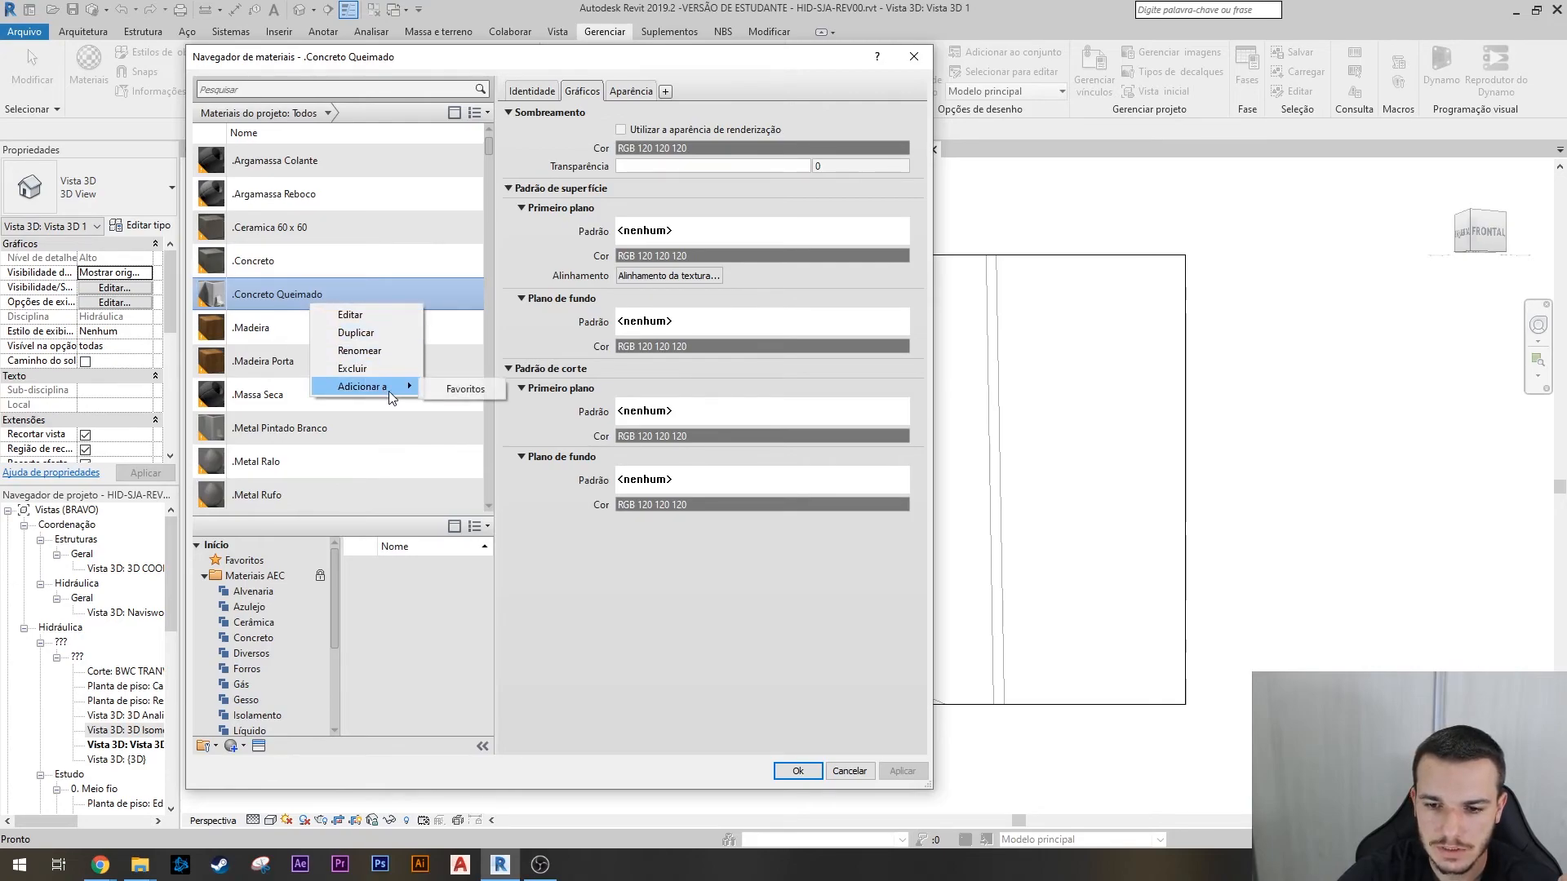
click(339, 633)
click(215, 745)
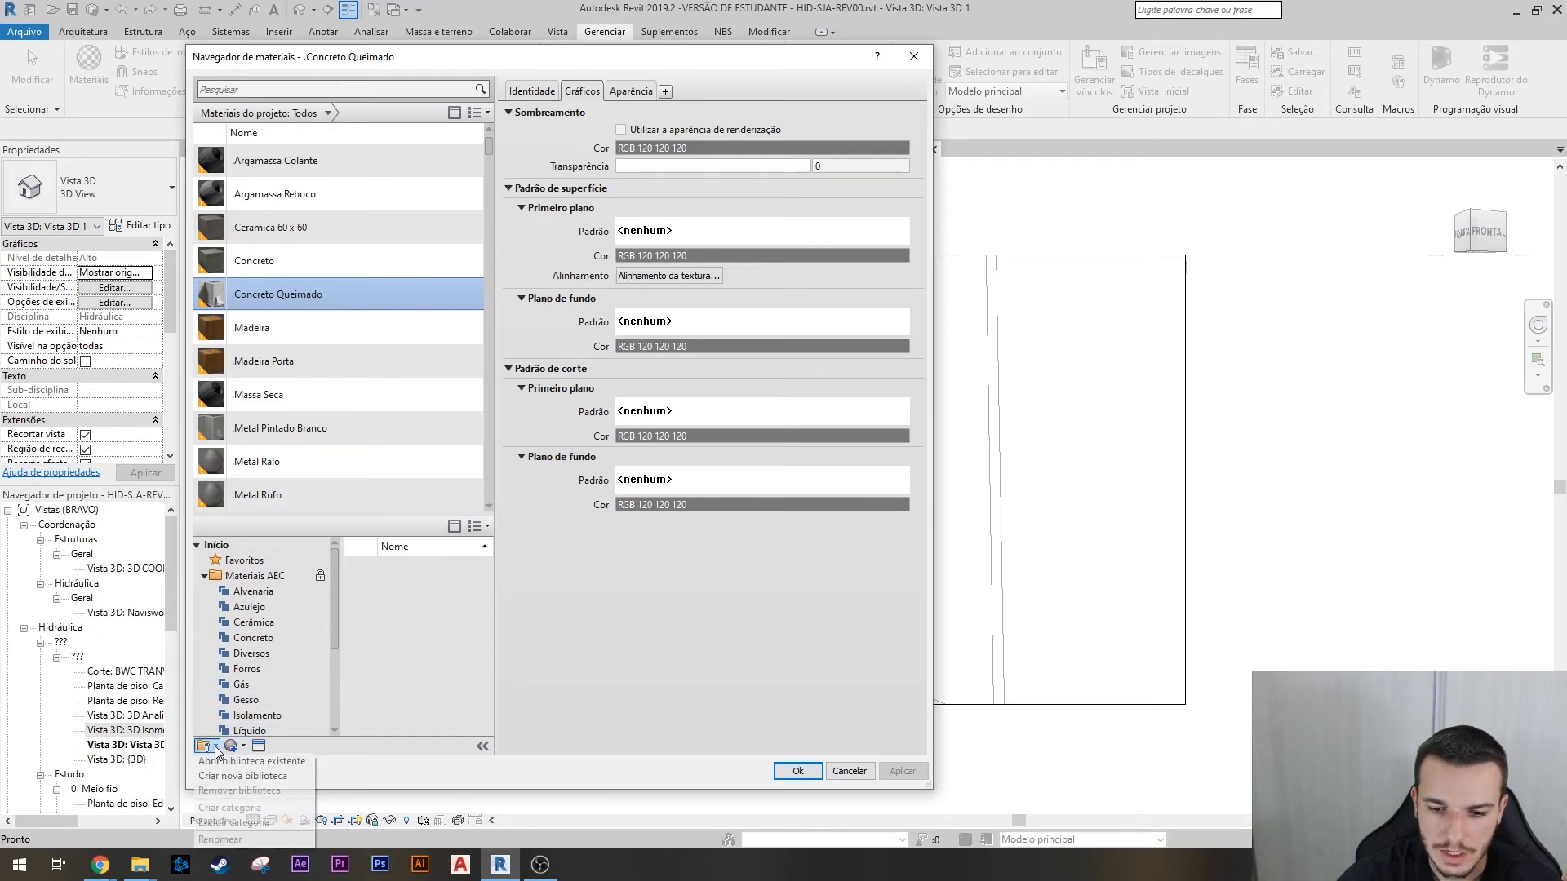